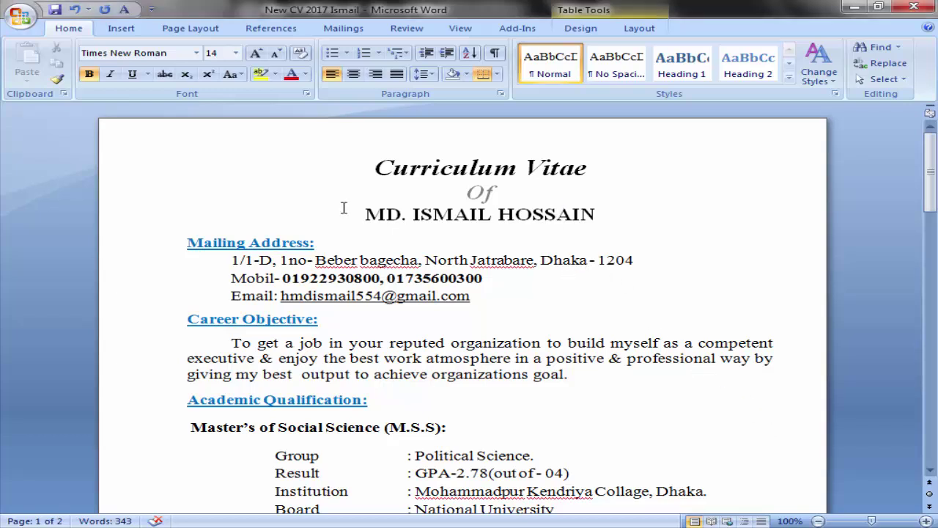
Step: Check the formatting of the reference CV's Mailing Address, Master's degree and References headings
mouse_move(931, 167)
left_mouse_down()
mouse_move(936, 402)
mouse_move(930, 128)
left_mouse_up()
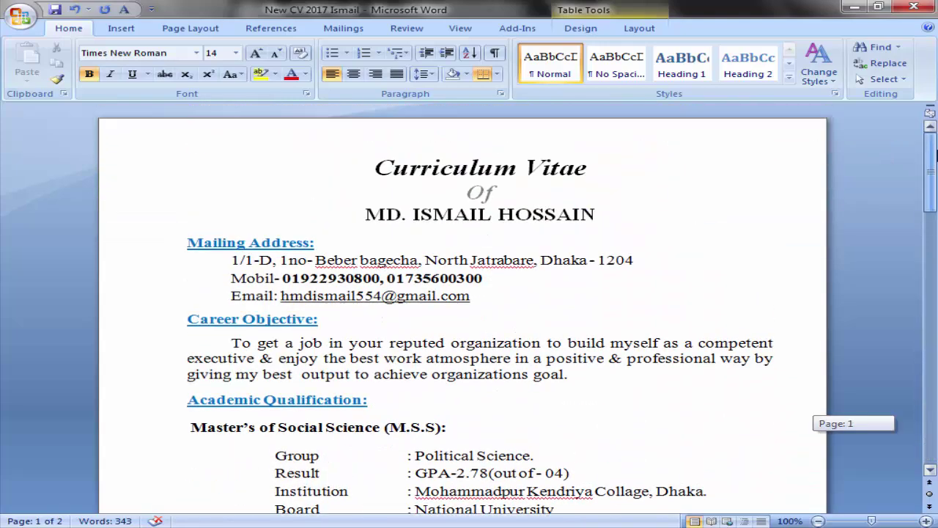
left_click(283, 242)
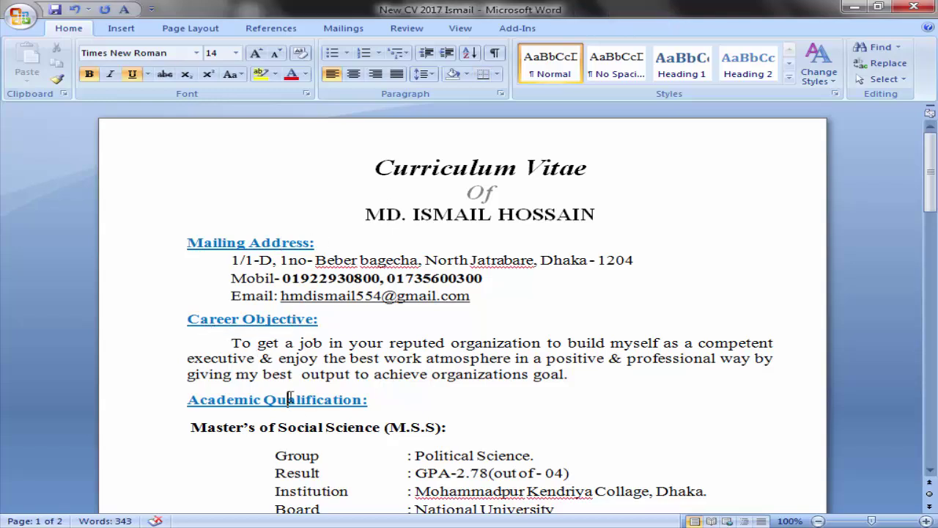
scroll(323, 409, "down", 2)
scroll(328, 412, "down", 2)
scroll(330, 412, "down", 5)
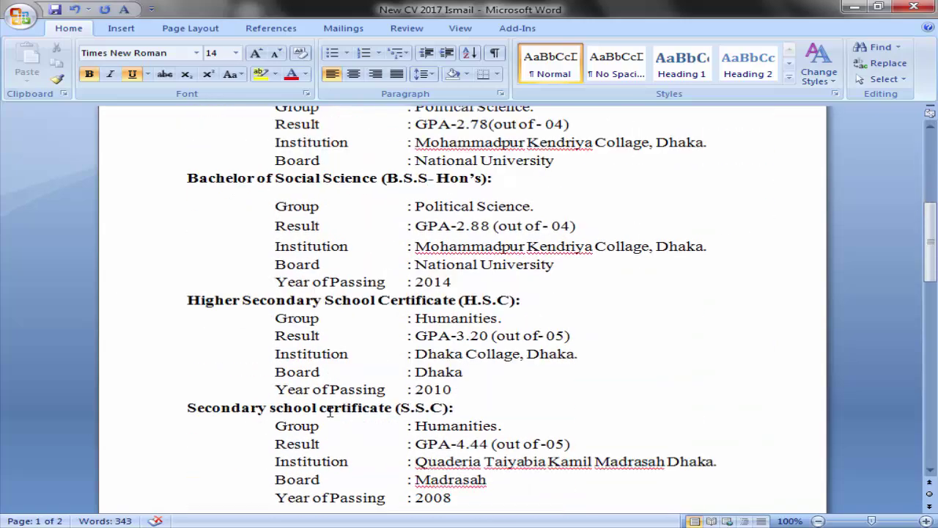
scroll(330, 411, "up", 3)
left_click(207, 184)
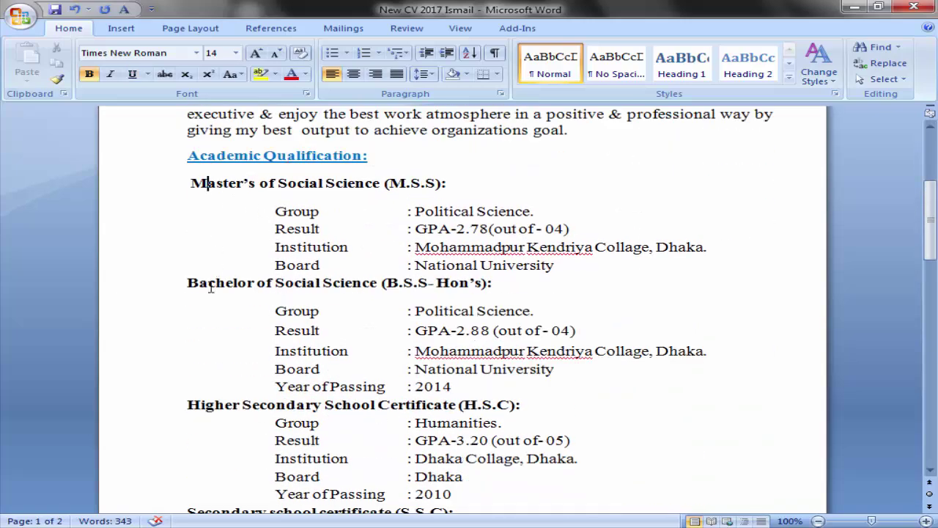
scroll(290, 384, "down", 3)
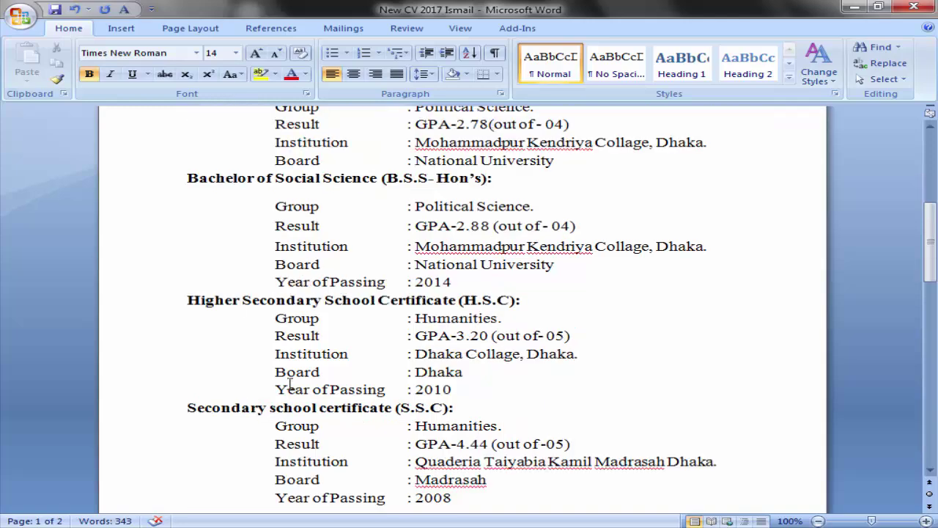
scroll(394, 322, "down", 3)
scroll(380, 379, "down", 5)
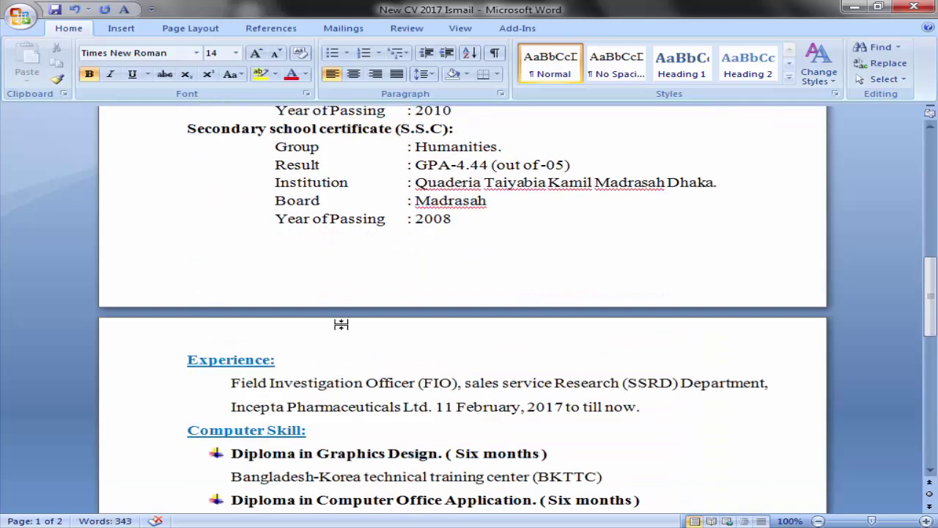
scroll(241, 256, "down", 2)
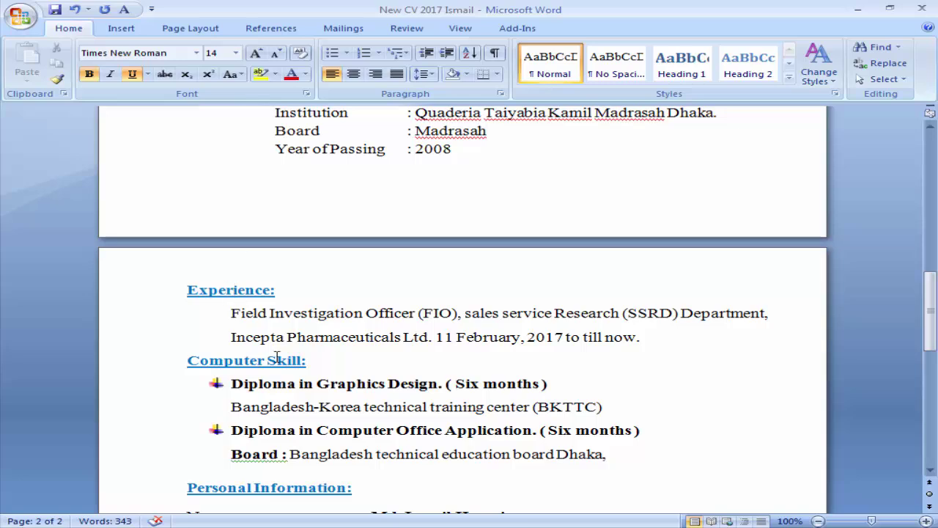
scroll(440, 396, "down", 4)
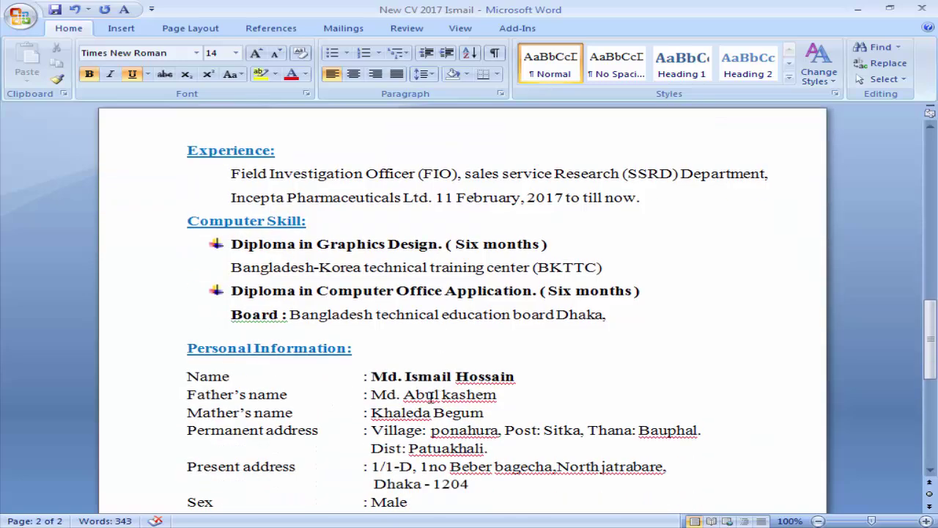
scroll(259, 382, "down", 2)
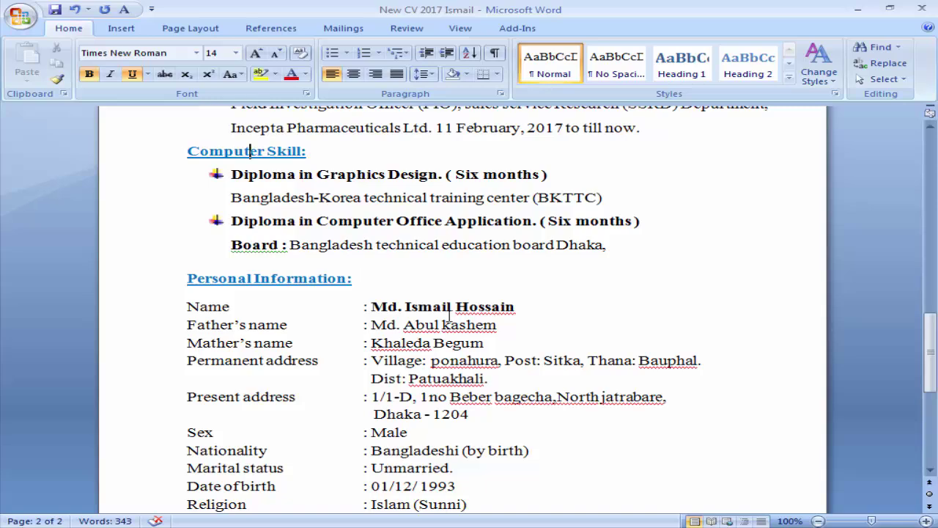
scroll(449, 315, "down", 2)
scroll(449, 323, "down", 4)
left_click(246, 355)
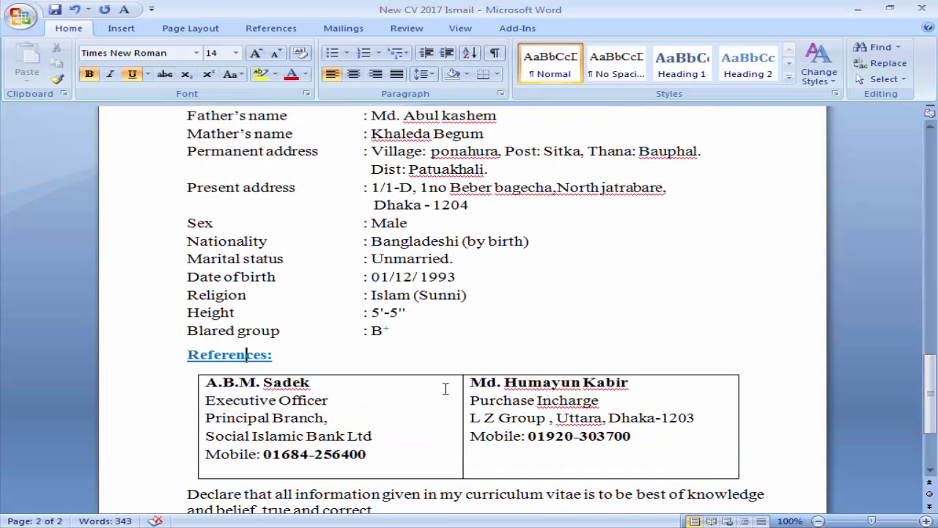
scroll(446, 388, "down", 4)
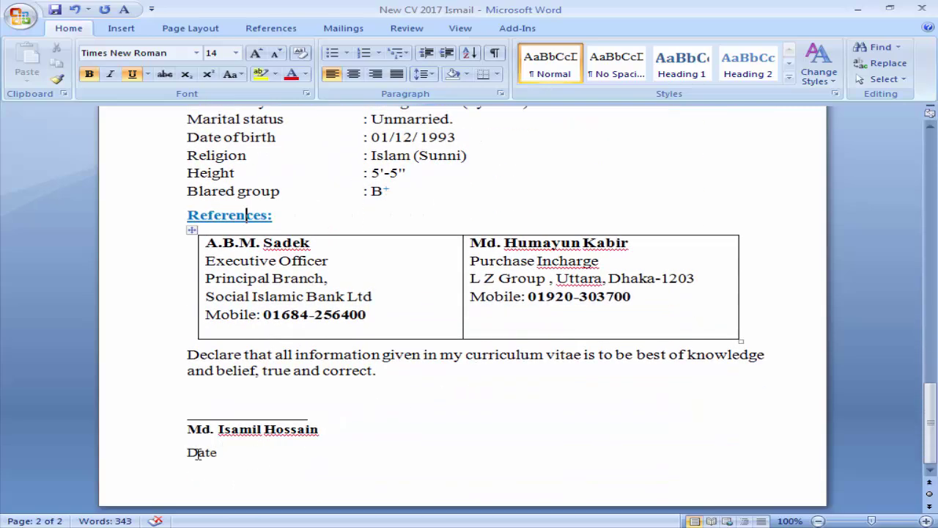
scroll(334, 414, "up", 5)
scroll(342, 417, "up", 6)
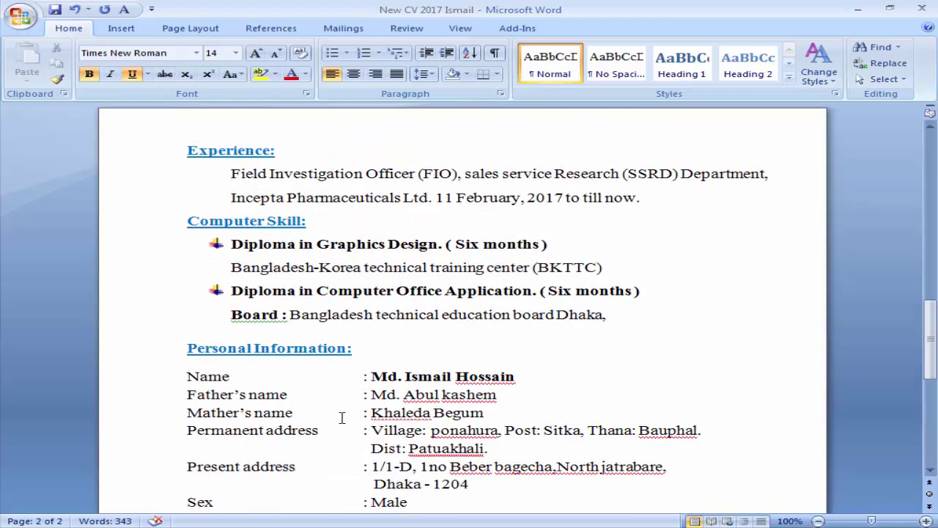
scroll(350, 410, "up", 8)
scroll(350, 404, "up", 5)
scroll(350, 398, "up", 6)
scroll(345, 398, "up", 5)
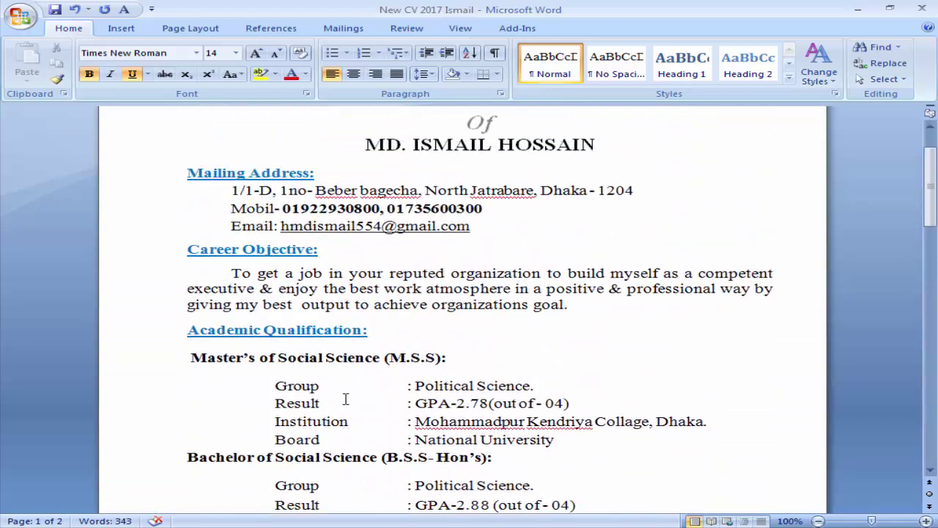
scroll(345, 398, "up", 1)
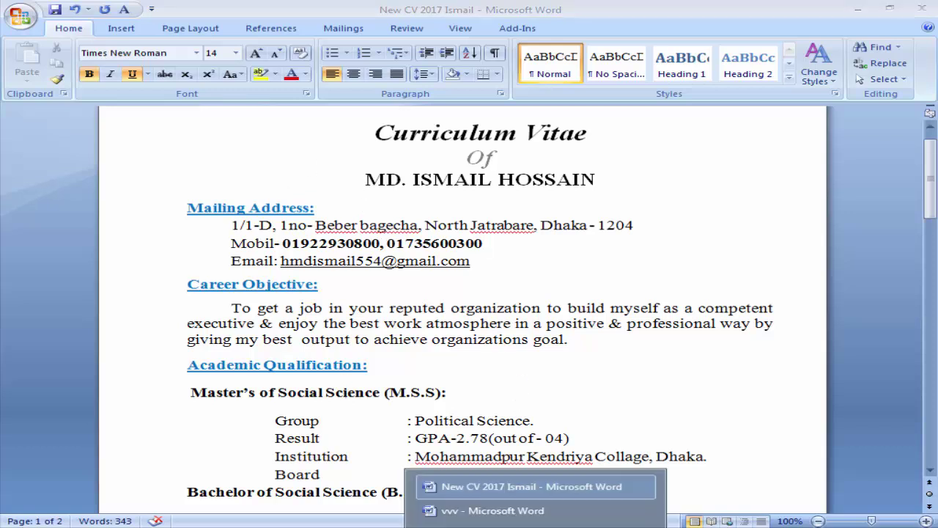
Step: Switch to the unformatted vvv document and scroll through the plain draft back to the top
left_click(501, 507)
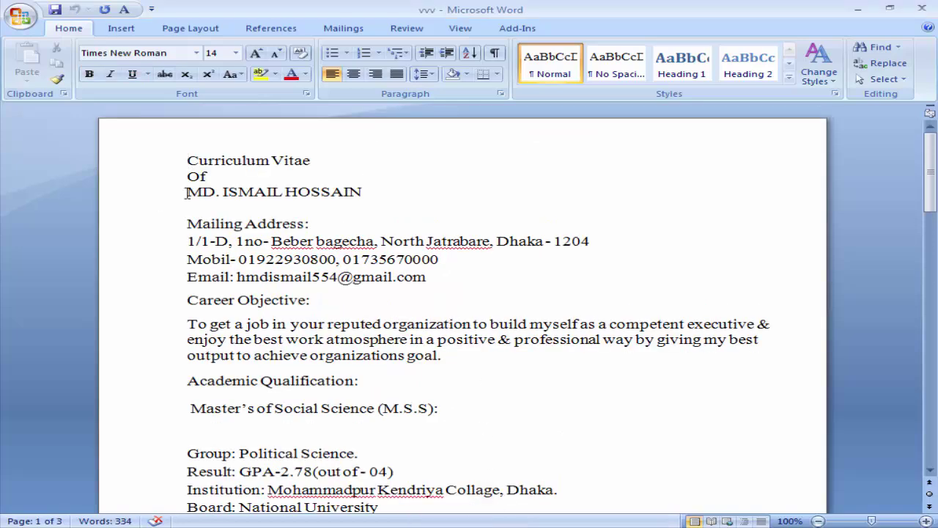
scroll(244, 313, "down", 4)
scroll(245, 313, "down", 5)
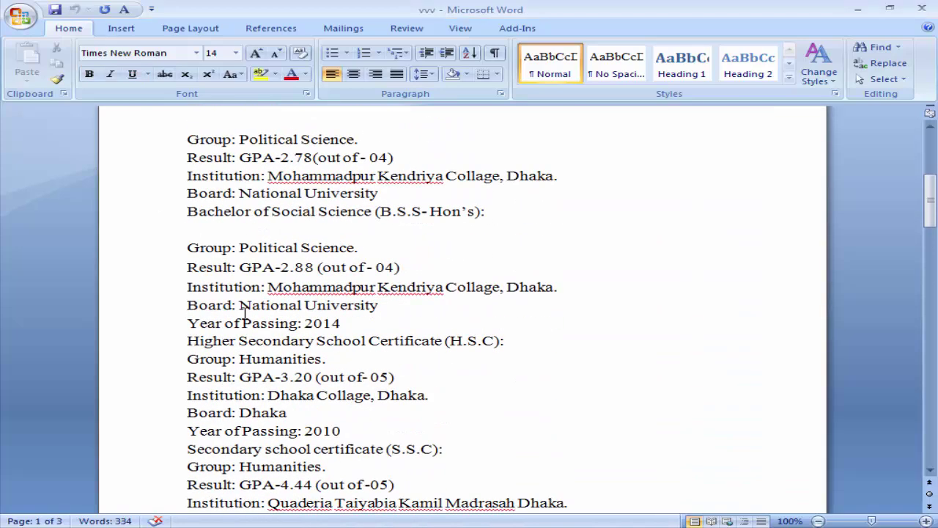
scroll(244, 313, "down", 4)
scroll(244, 313, "down", 6)
scroll(246, 314, "down", 3)
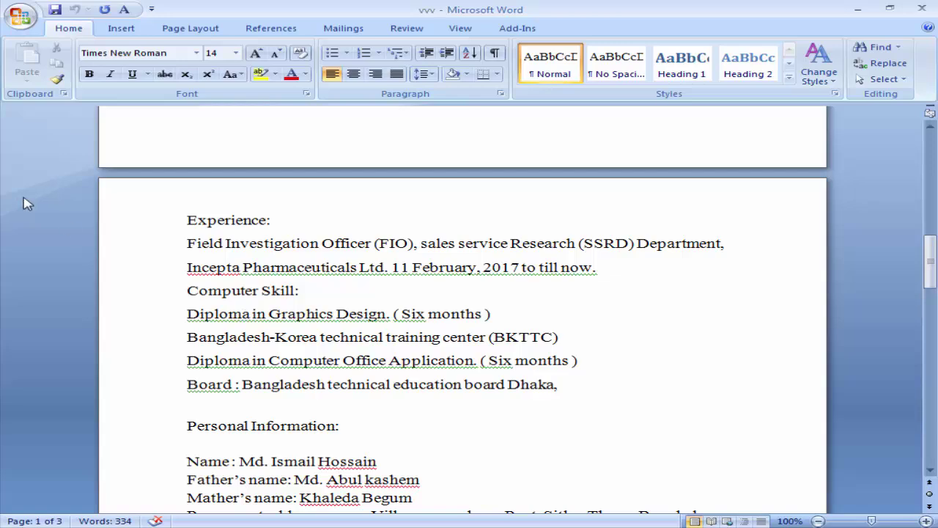
scroll(340, 328, "up", 1)
scroll(339, 328, "up", 4)
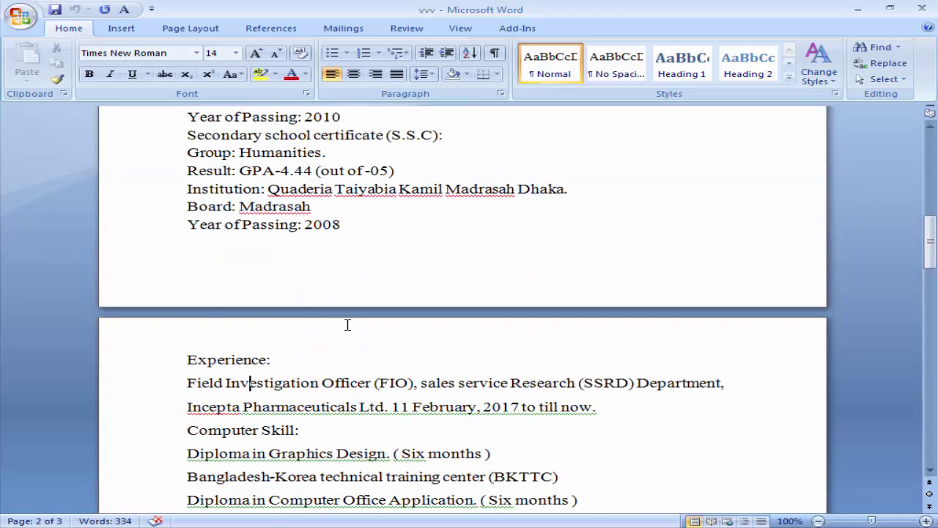
scroll(346, 321, "up", 2)
scroll(352, 323, "up", 9)
scroll(362, 329, "up", 2)
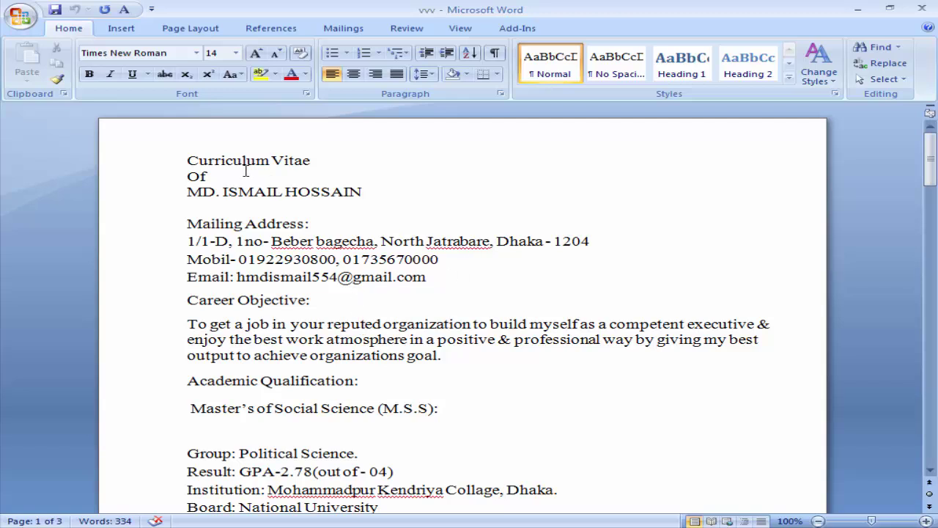
Step: Centre the three title lines and set their font size to 18
left_click_drag(189, 162, 370, 190)
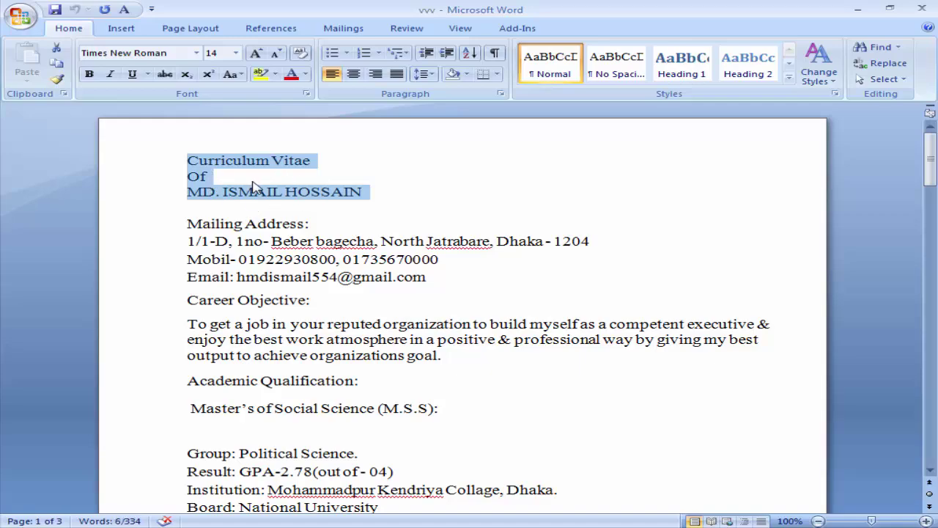
left_click(353, 74)
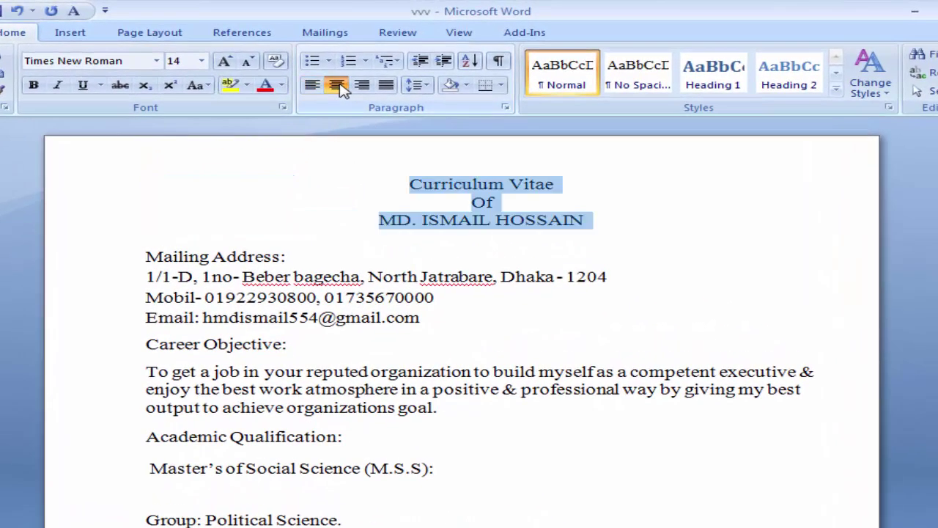
left_click(489, 201)
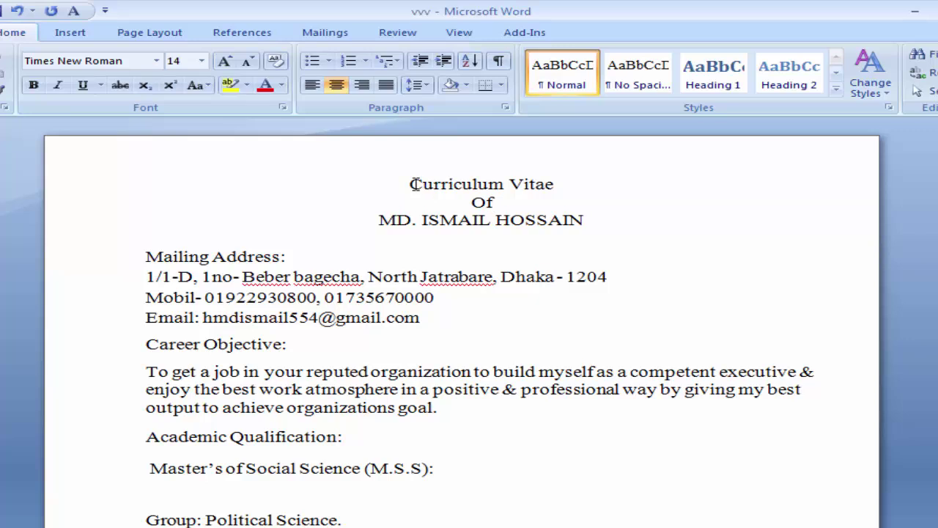
left_click_drag(410, 183, 531, 218)
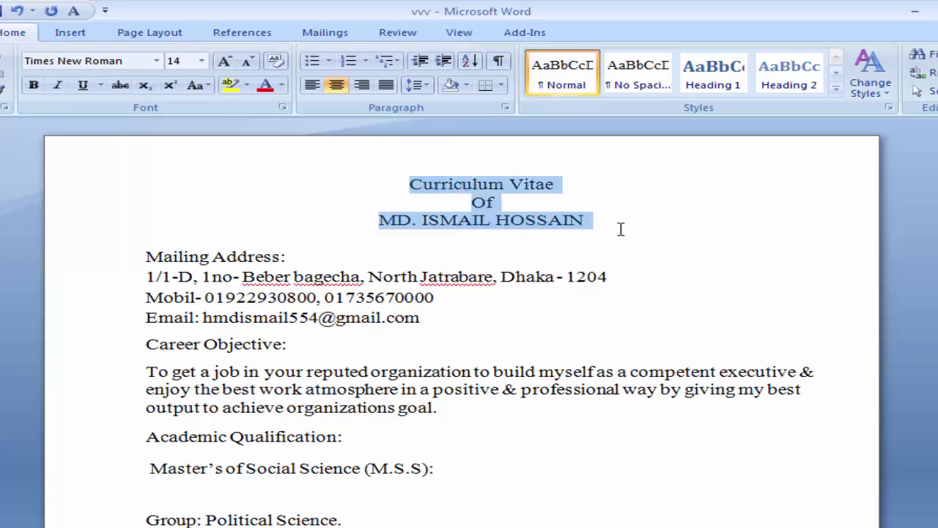
left_click(202, 61)
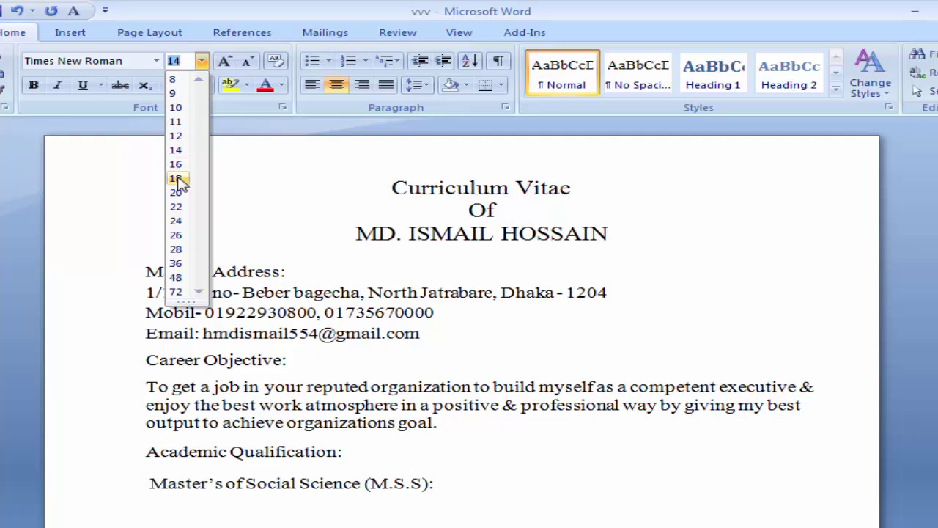
left_click(179, 180)
left_click(503, 210)
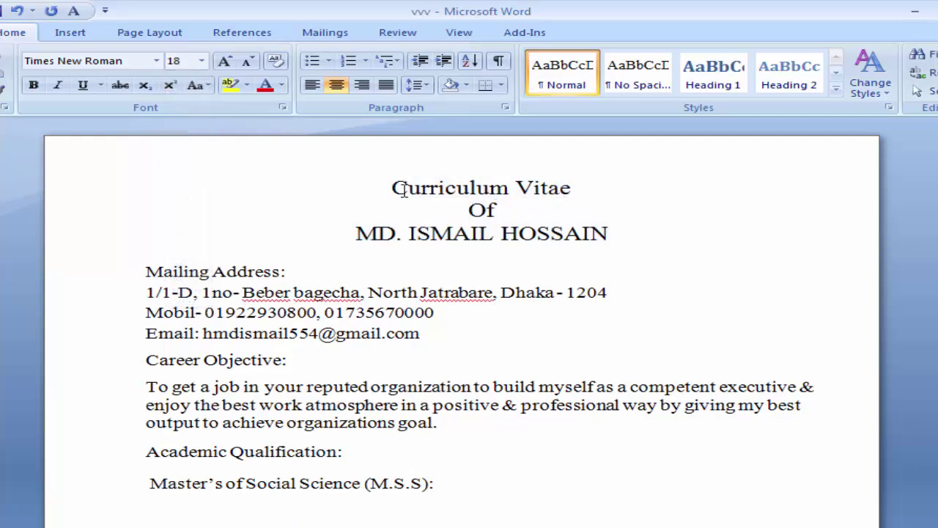
Step: Italicise 'Curriculum Vitae' and 'Of', then make all three title lines bold
left_click_drag(392, 188, 523, 212)
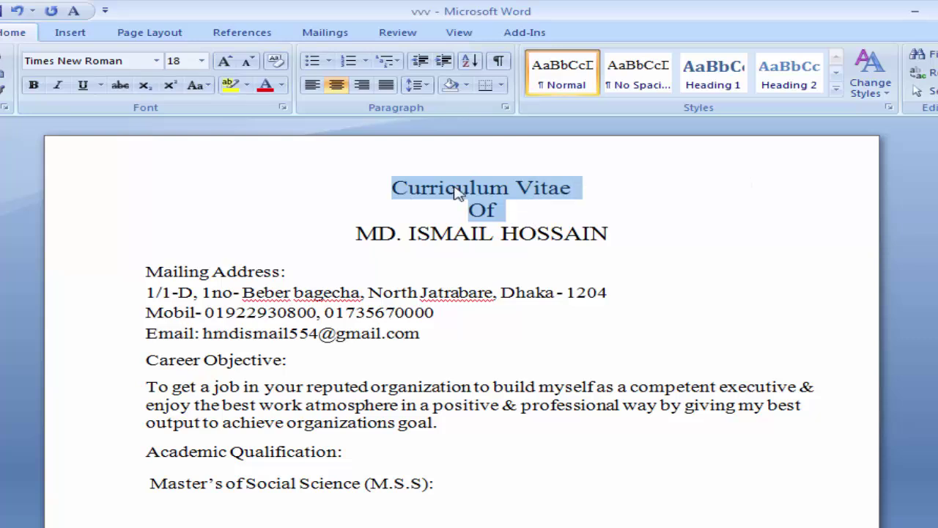
left_click(60, 87)
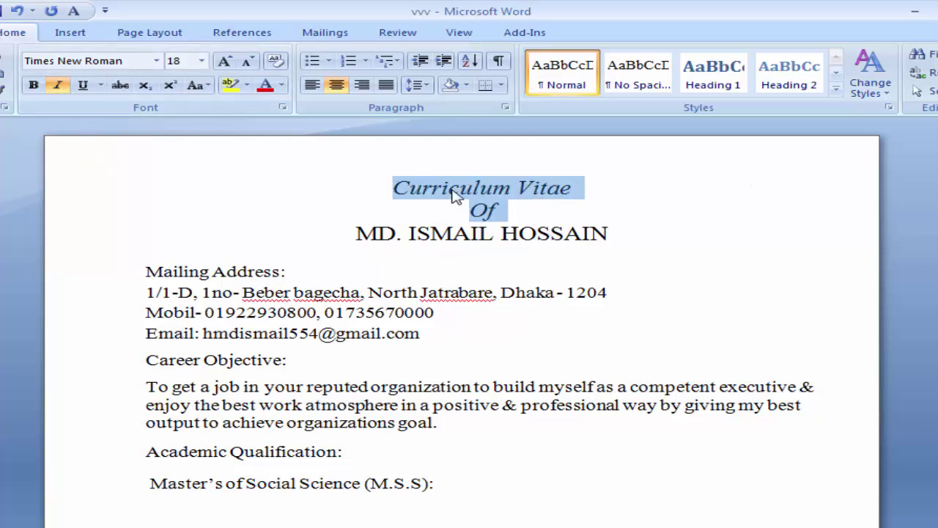
left_click(562, 210)
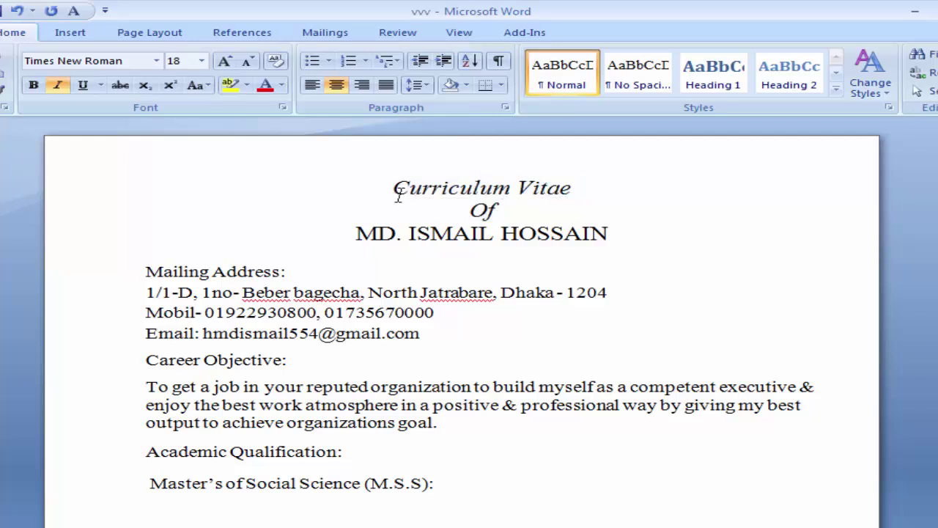
left_click_drag(394, 188, 614, 231)
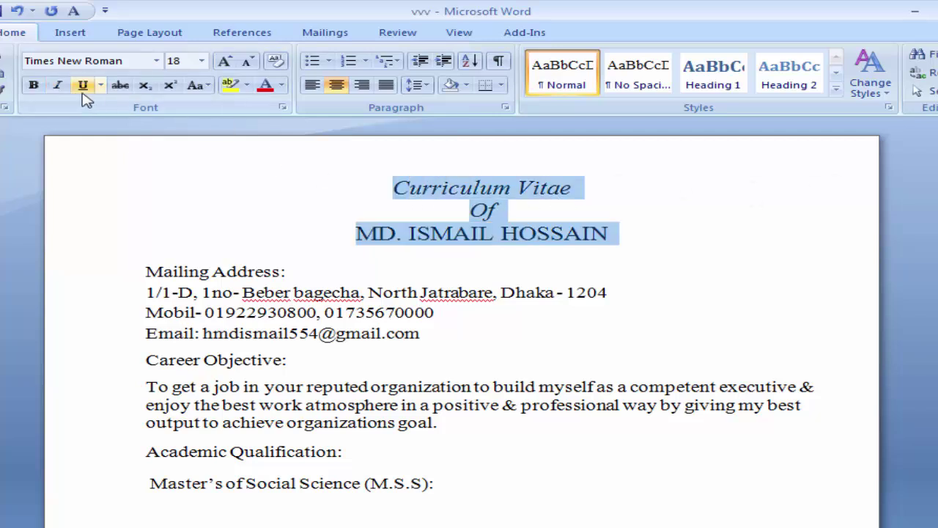
left_click(35, 85)
left_click(618, 236)
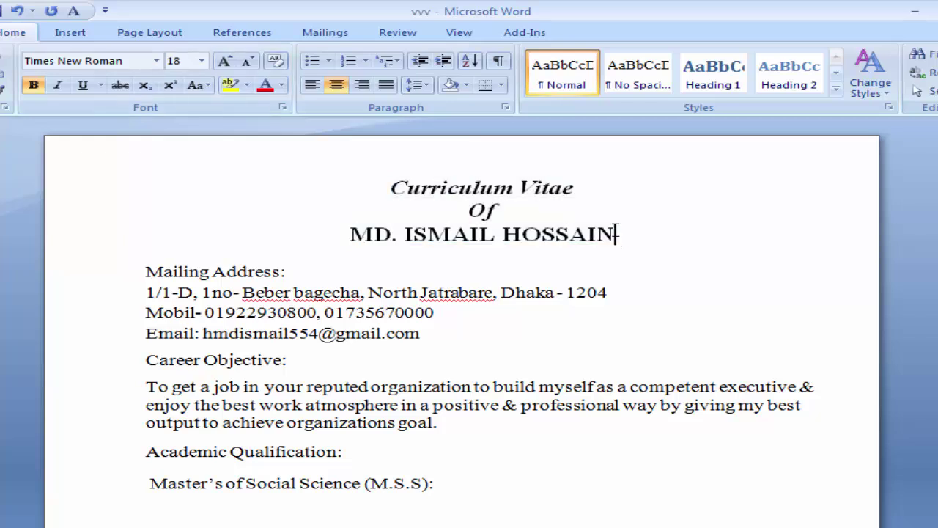
scroll(456, 301, "down", 1)
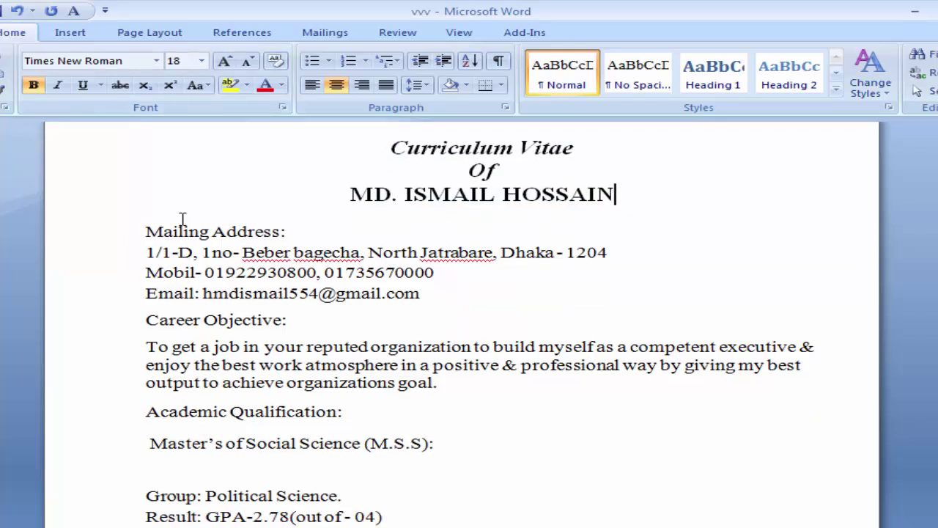
Step: Give the 'Mailing Address:' heading blue font colour and an underline
left_click_drag(144, 232, 297, 233)
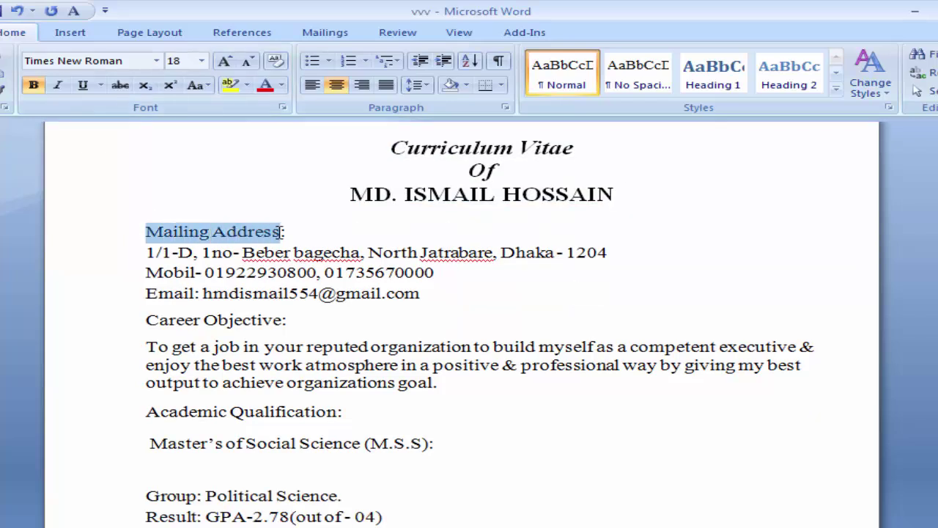
left_click(282, 85)
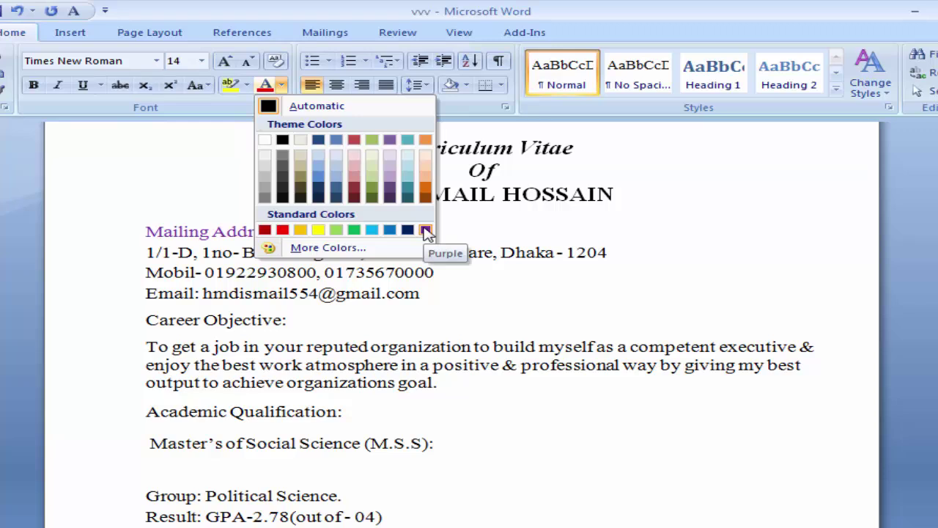
left_click(390, 231)
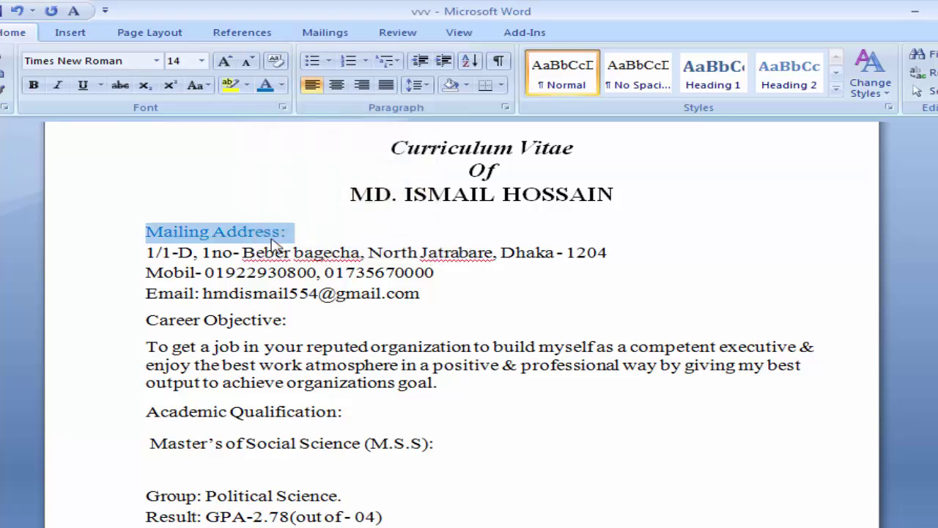
left_click(83, 86)
left_click(338, 238)
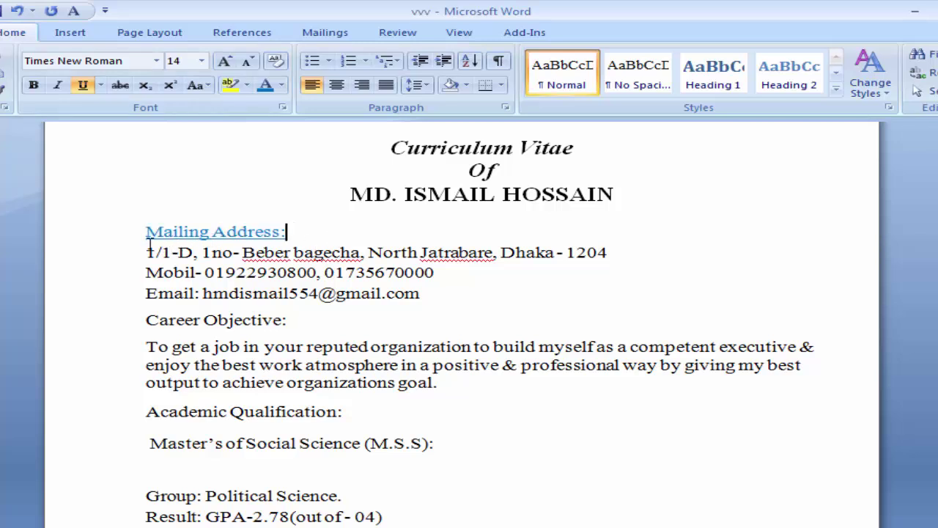
left_click_drag(144, 232, 376, 228)
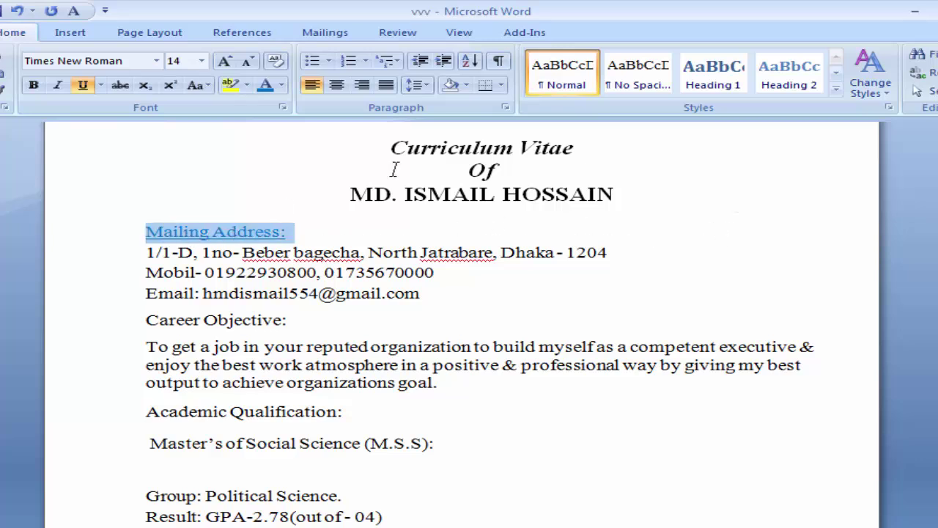
left_click(468, 85)
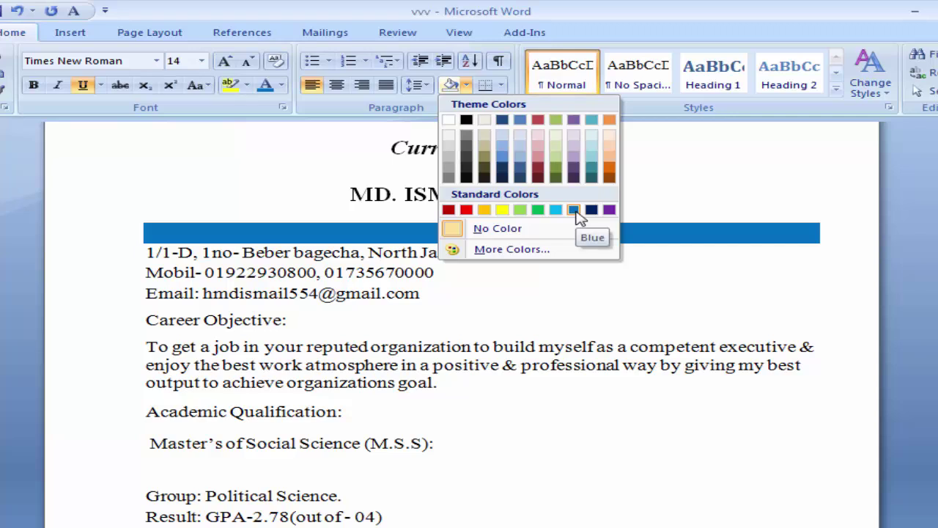
left_click(308, 237)
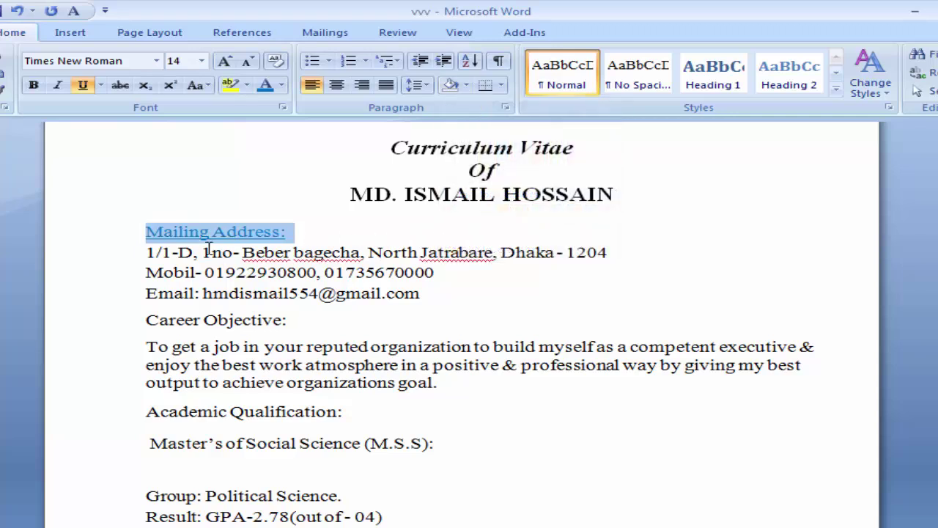
left_click(204, 234)
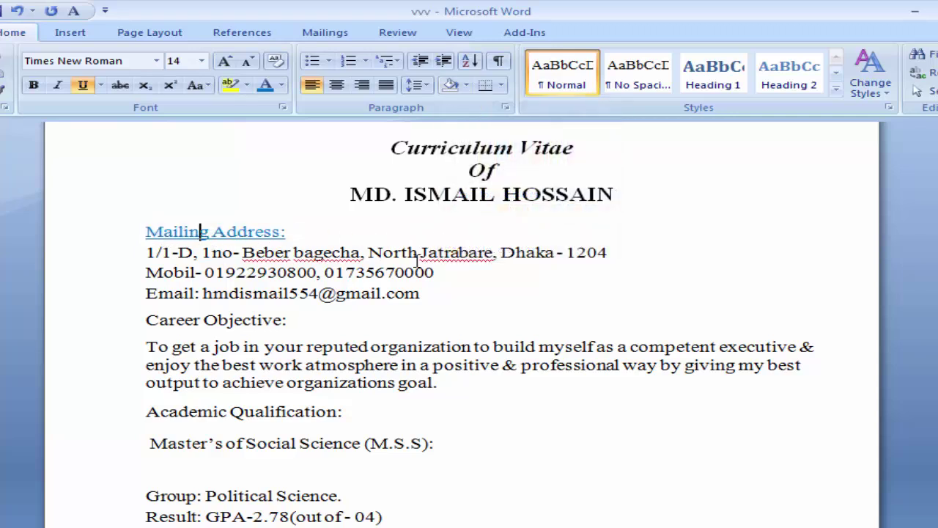
Step: Indent the 1/1-D address, Mobil and Email lines by one tab each
left_click_drag(146, 252, 444, 288)
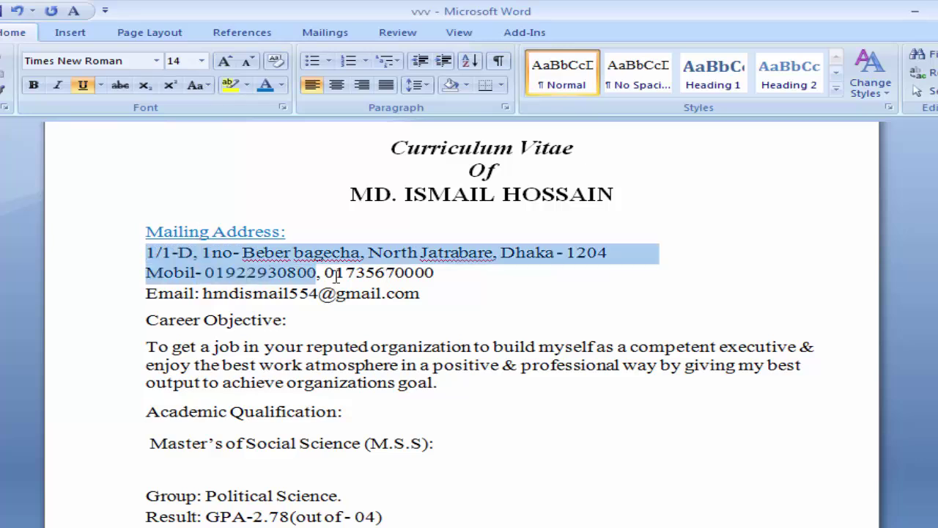
left_click(473, 300)
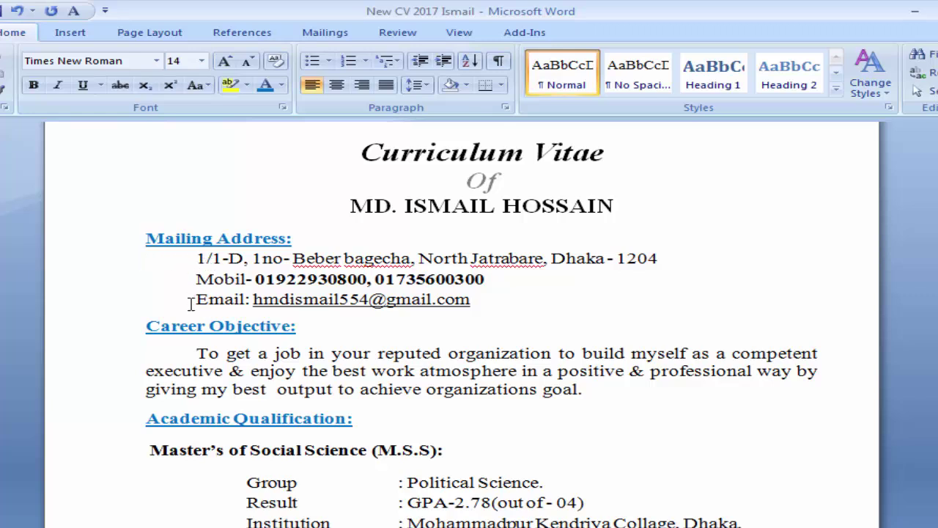
scroll(201, 310, "down", 1)
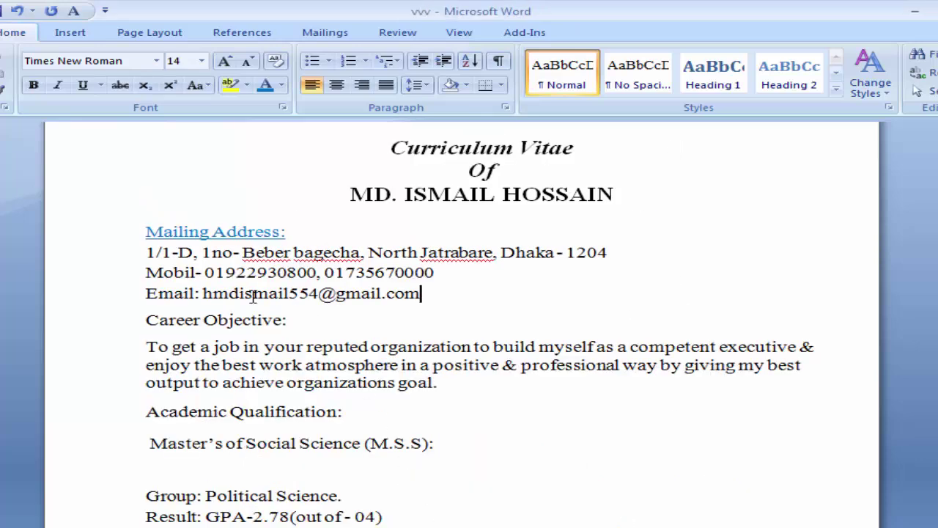
left_click(229, 293)
left_click(147, 252)
key("Tab")
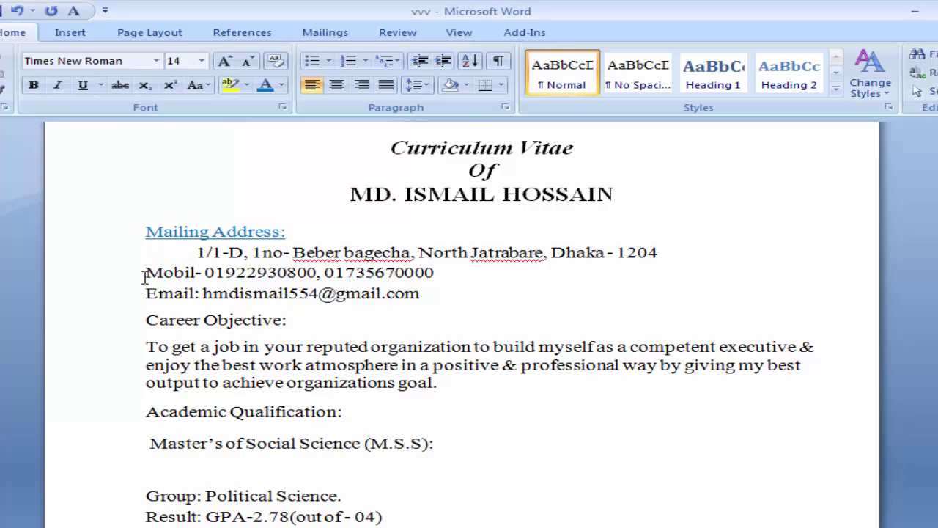
key("Down")
key("Home")
key("Tab")
left_click(146, 293)
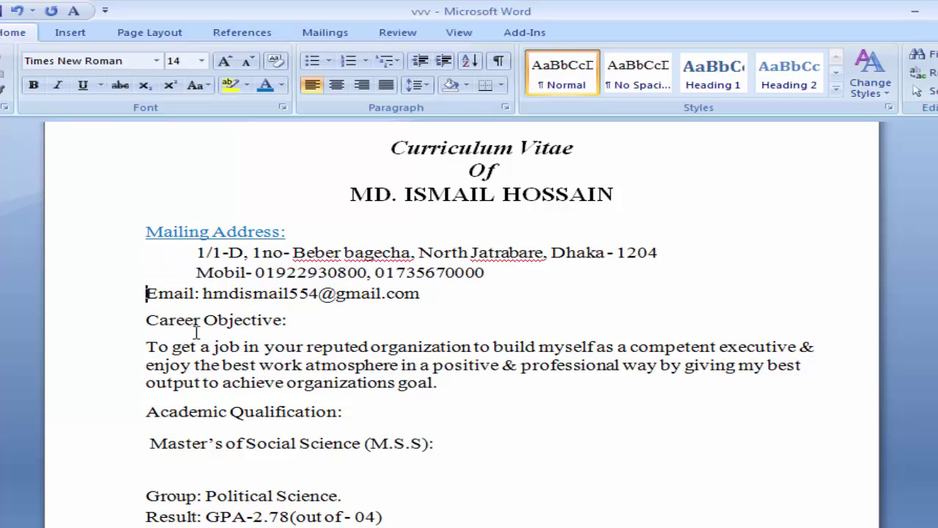
key("Tab")
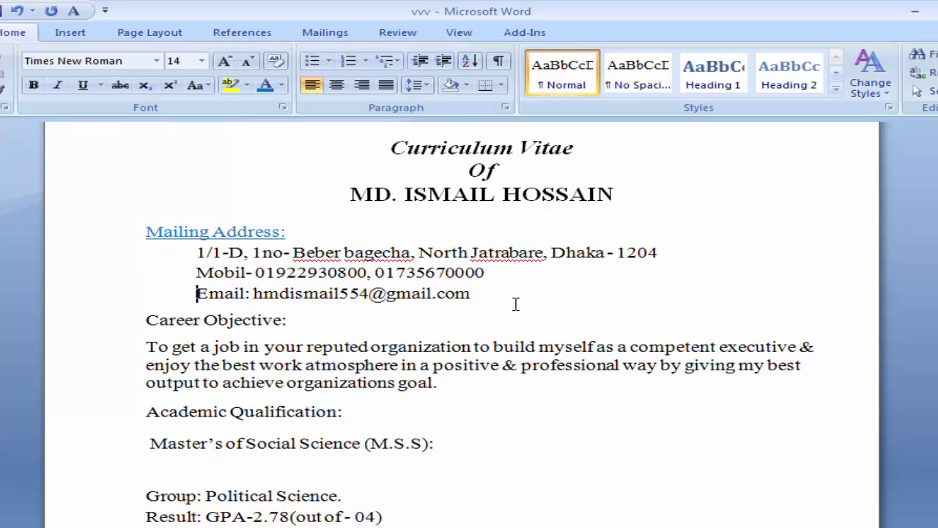
scroll(516, 304, "up", 1)
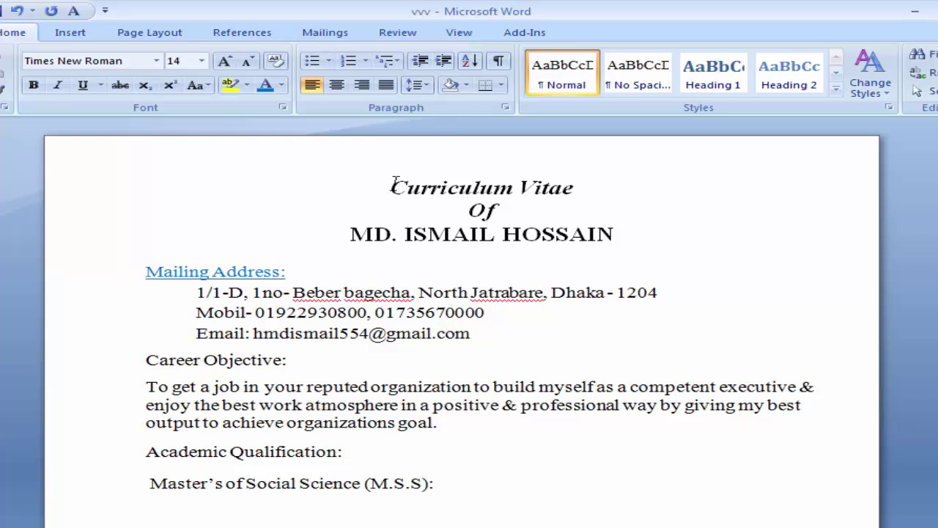
left_click_drag(394, 182, 612, 211)
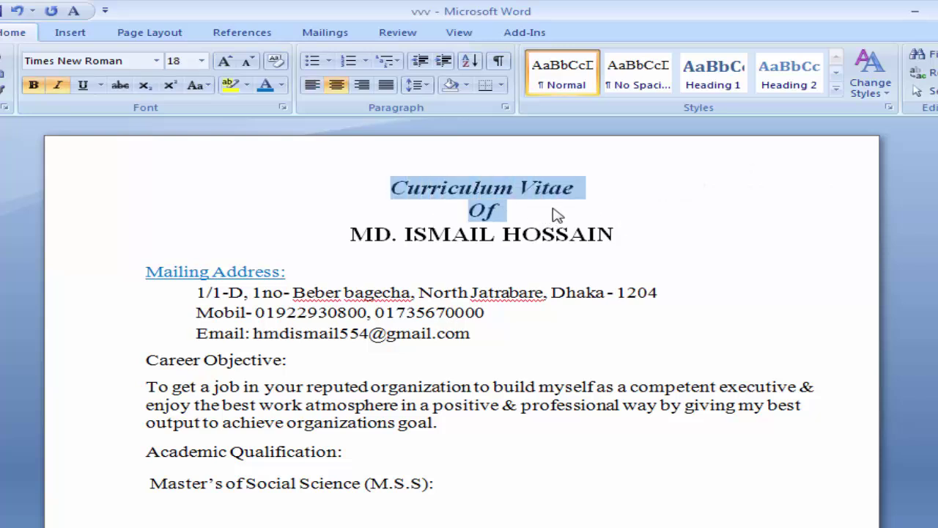
key("Delete")
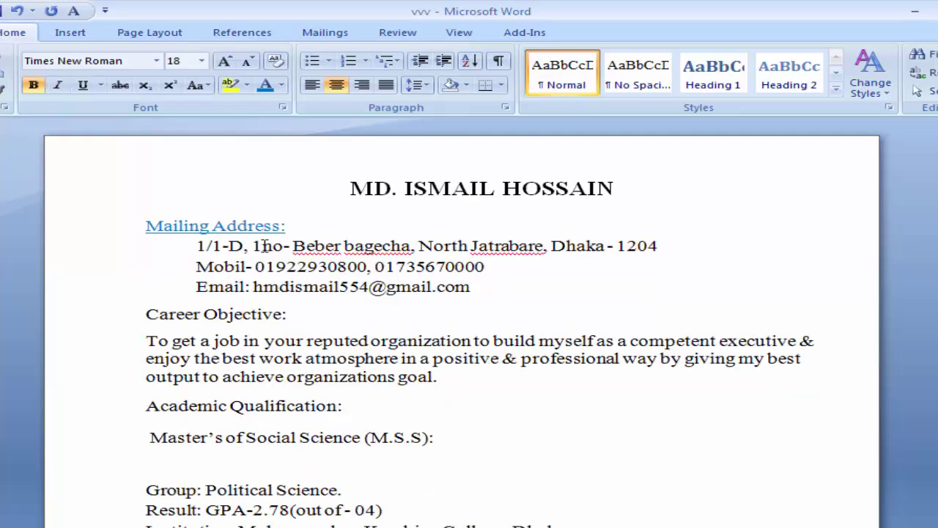
left_click_drag(299, 232, 147, 226)
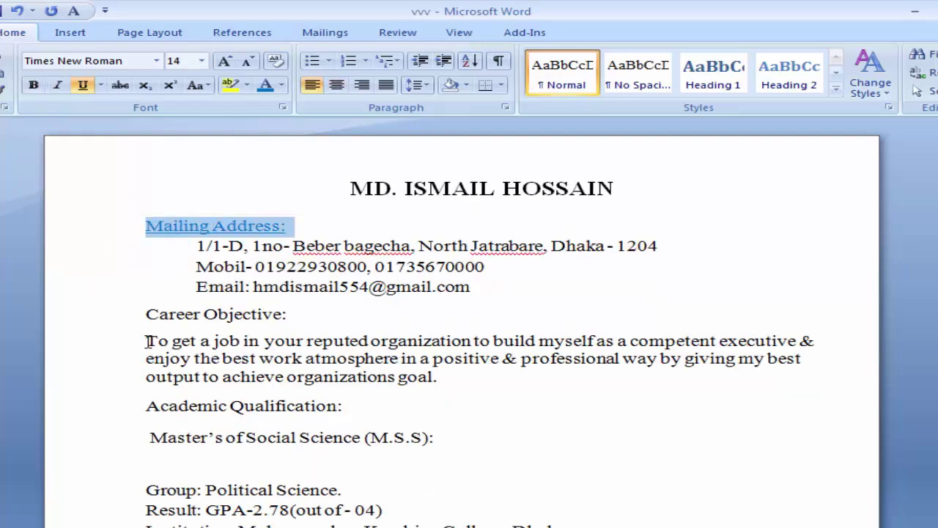
key("Delete")
left_click_drag(376, 195, 481, 266)
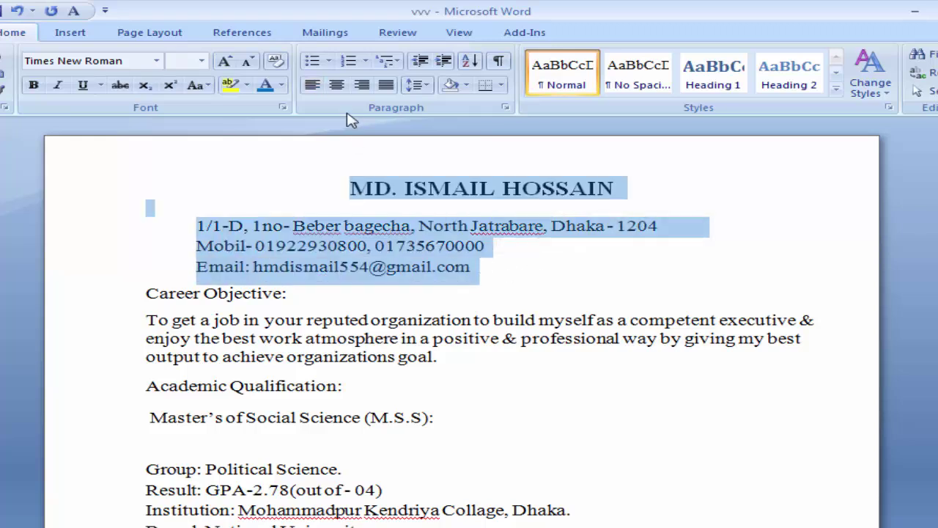
left_click(342, 88)
left_click(511, 227)
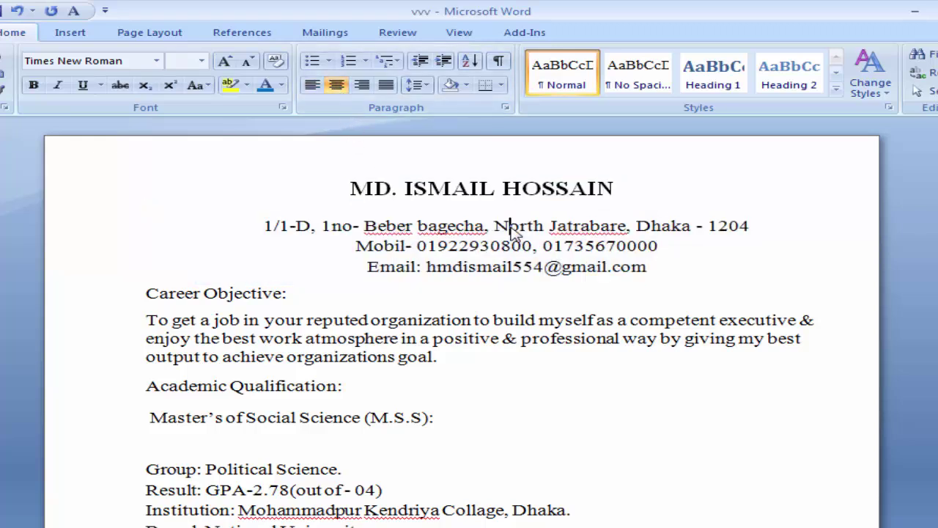
left_click(637, 227)
key("Return")
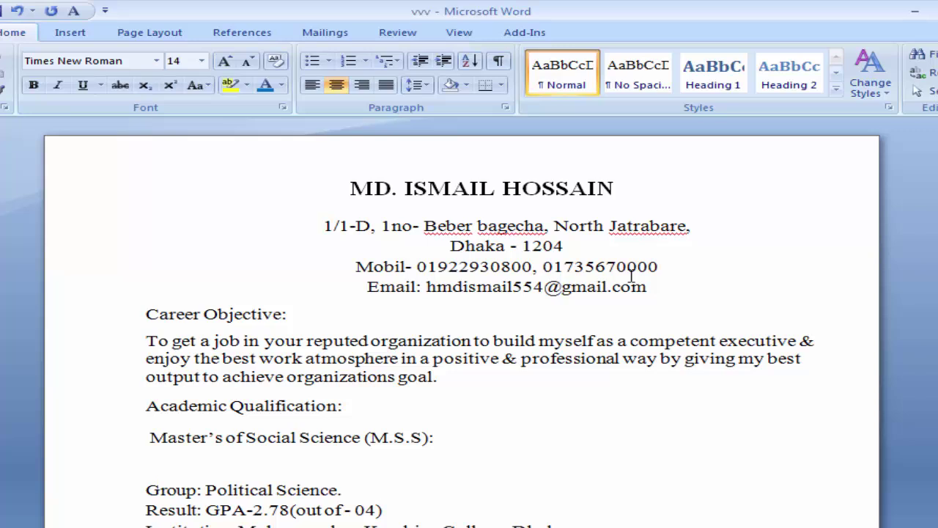
left_click(681, 288)
key("Return")
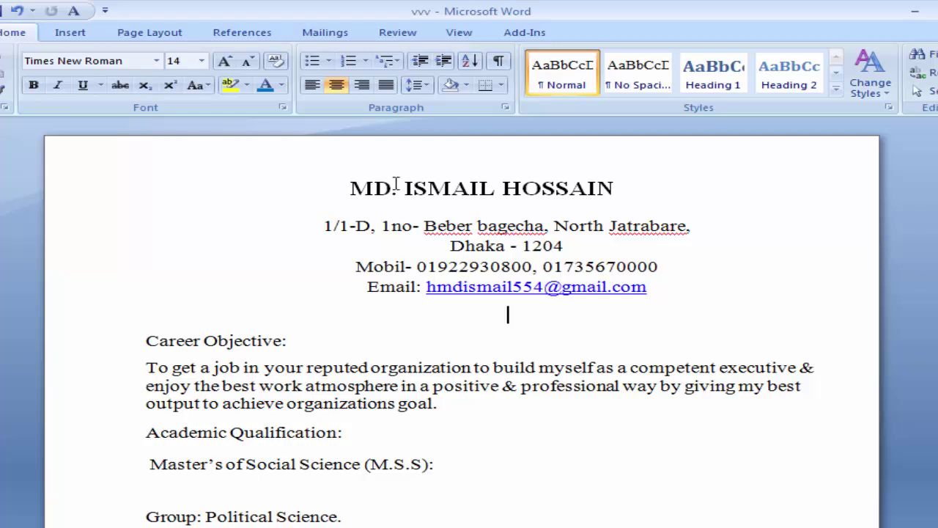
left_click(353, 188)
key("ctrl+z")
key("ctrl+z")
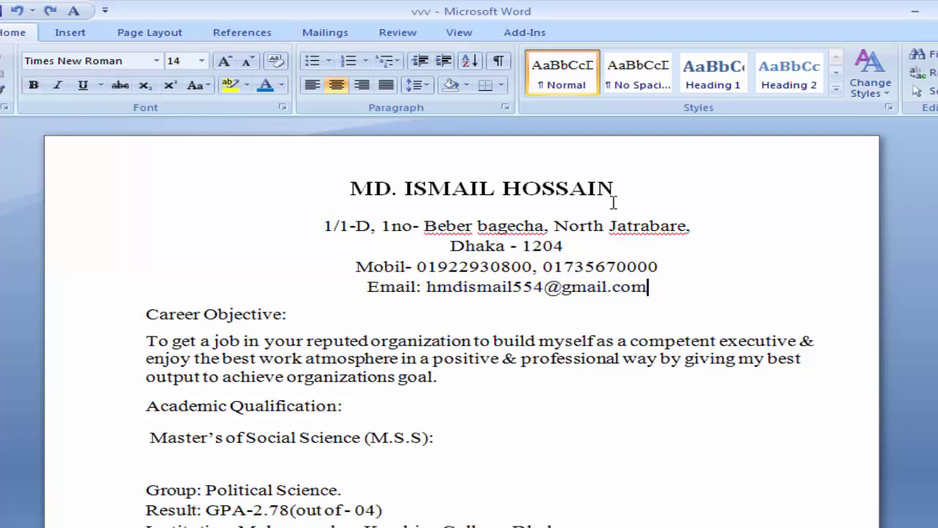
key("ctrl+z")
key("ctrl+z")
key("ctrl+z")
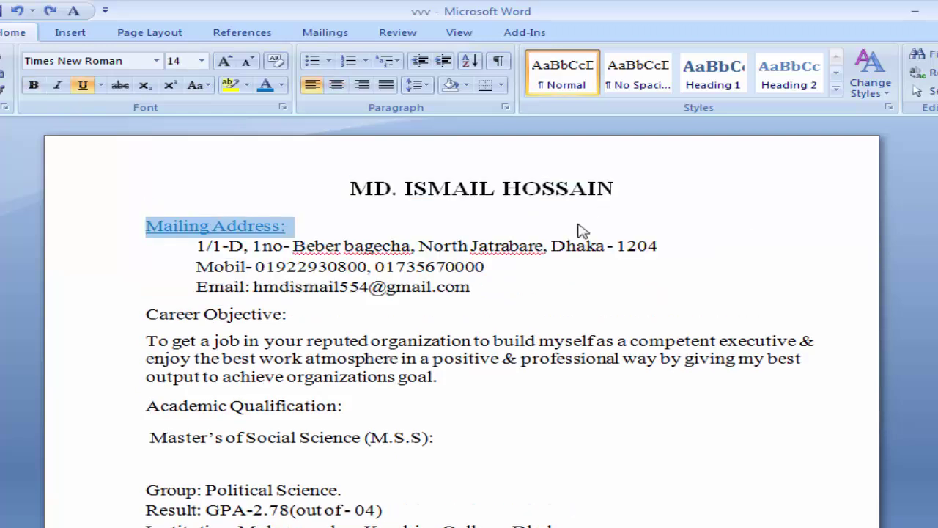
key("ctrl+z")
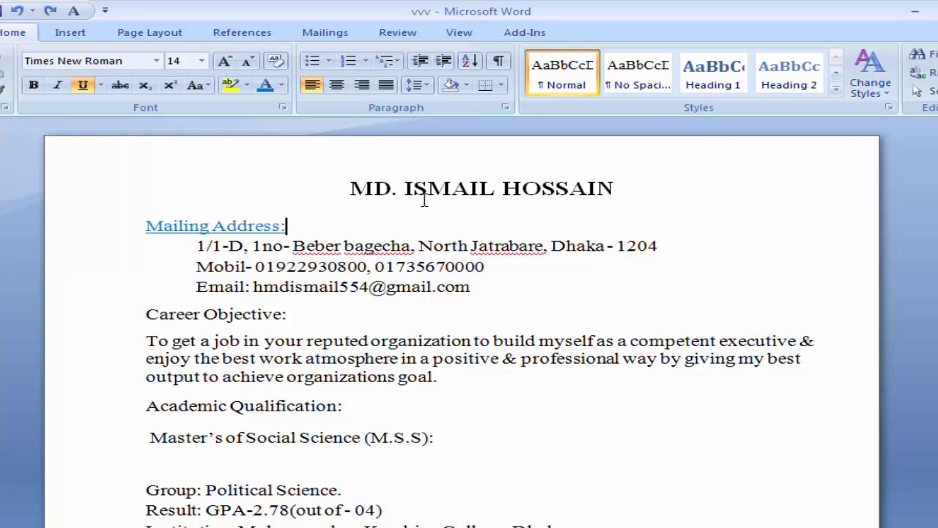
key("ctrl+z")
left_click(503, 208)
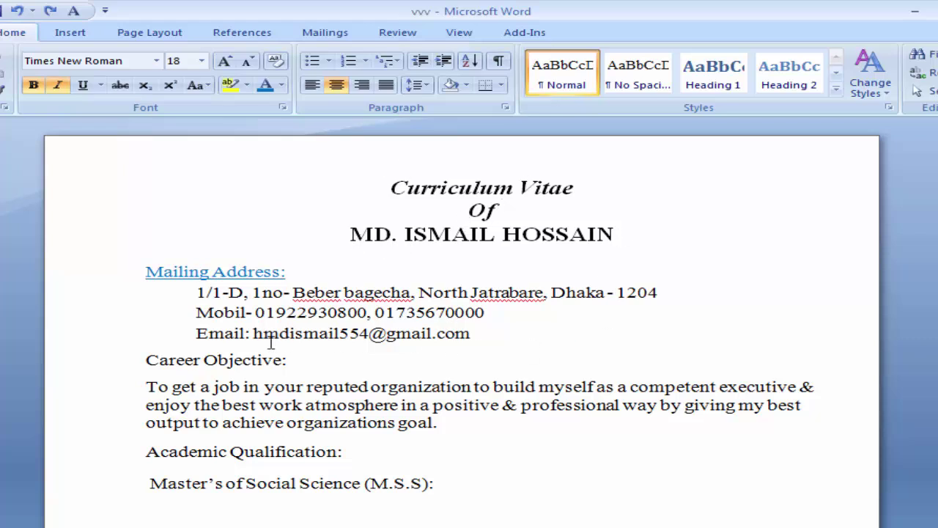
Step: Make the 'Career Objective:' heading bold, underlined and blue
left_click(197, 297)
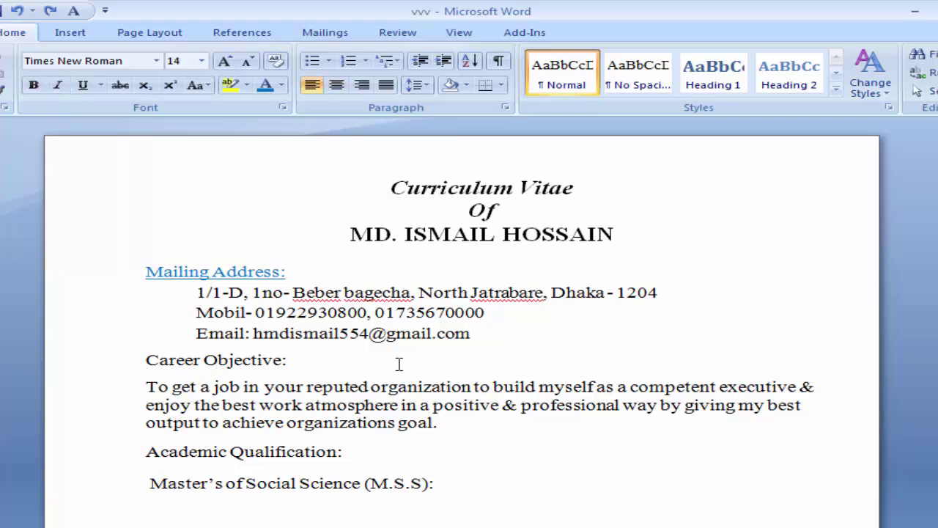
scroll(403, 354, "down", 1)
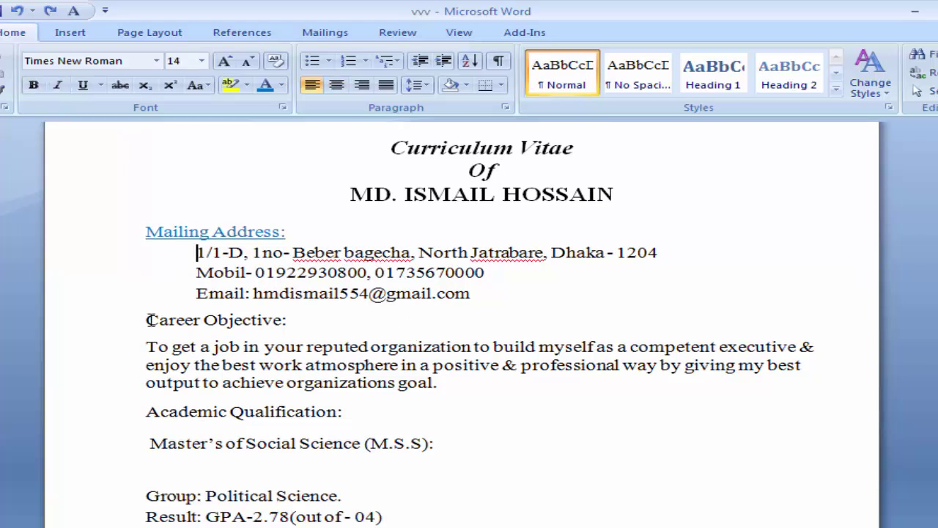
left_click(189, 232)
scroll(354, 338, "down", 1)
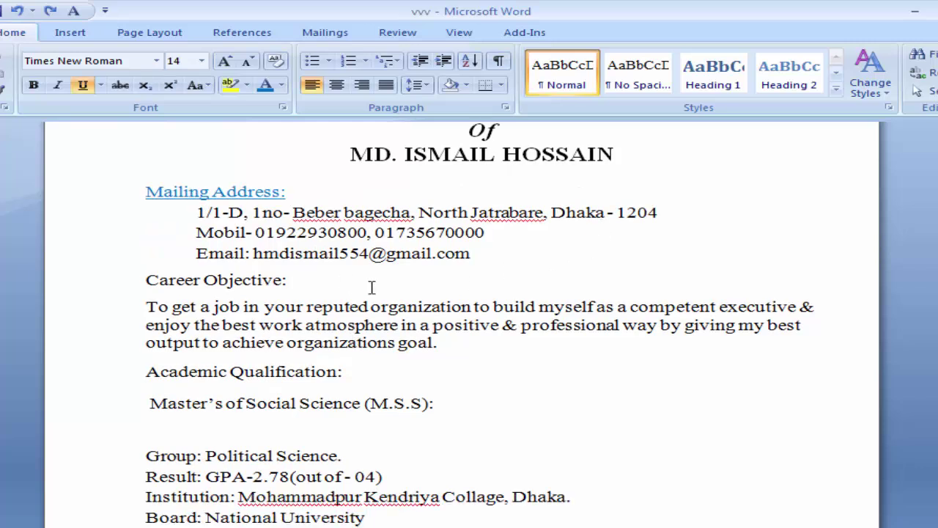
left_click_drag(146, 280, 293, 280)
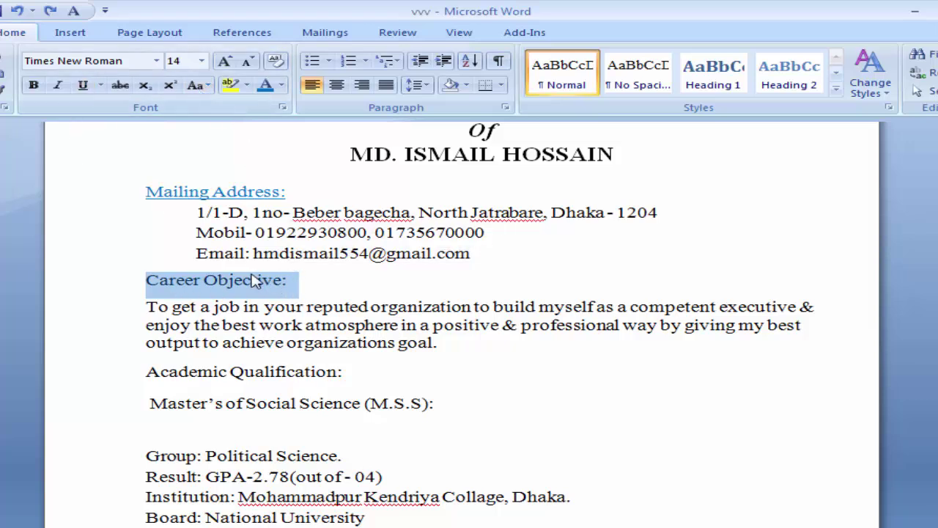
left_click(33, 85)
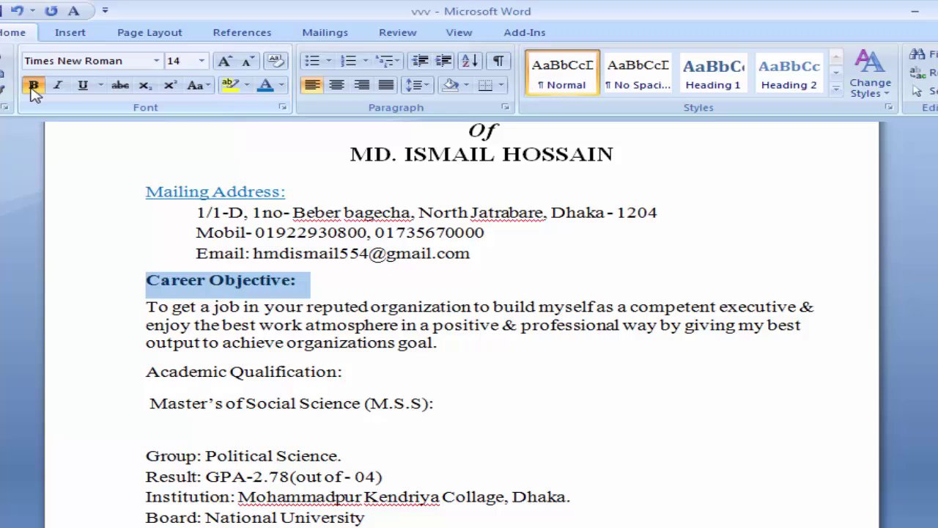
left_click(83, 86)
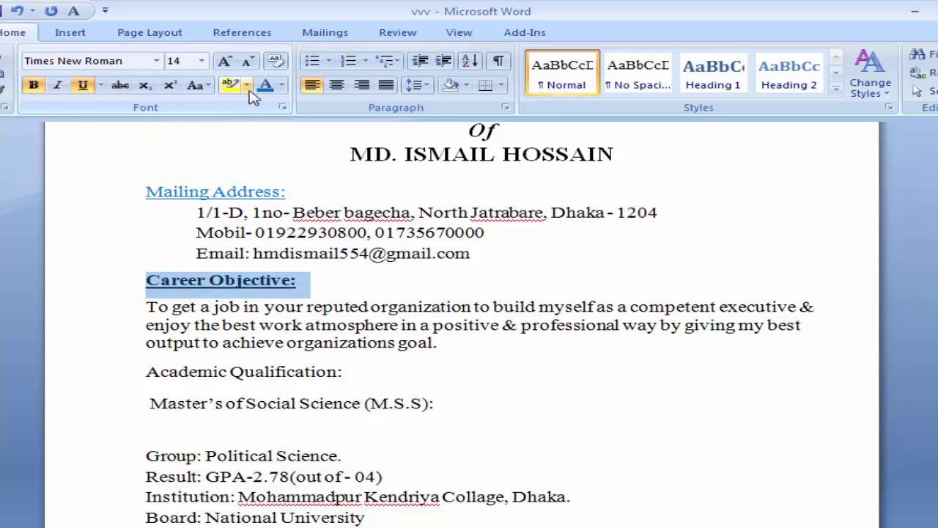
left_click(282, 86)
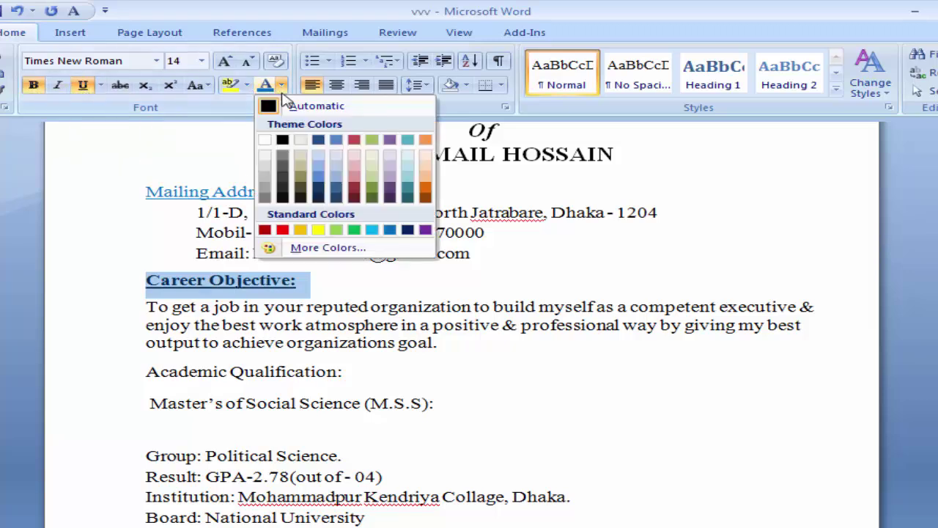
left_click(393, 232)
key("Right")
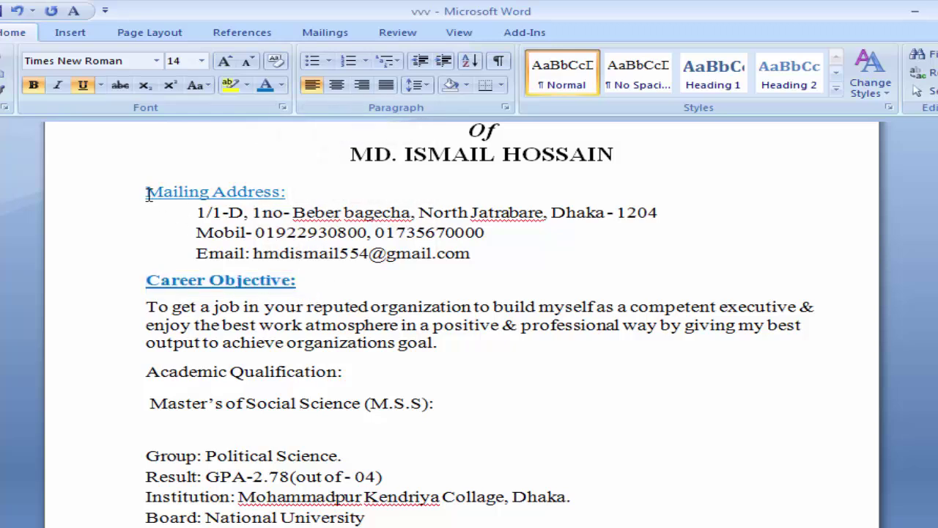
Step: Make the 'Mailing Address:' heading bold
left_click_drag(146, 192, 295, 191)
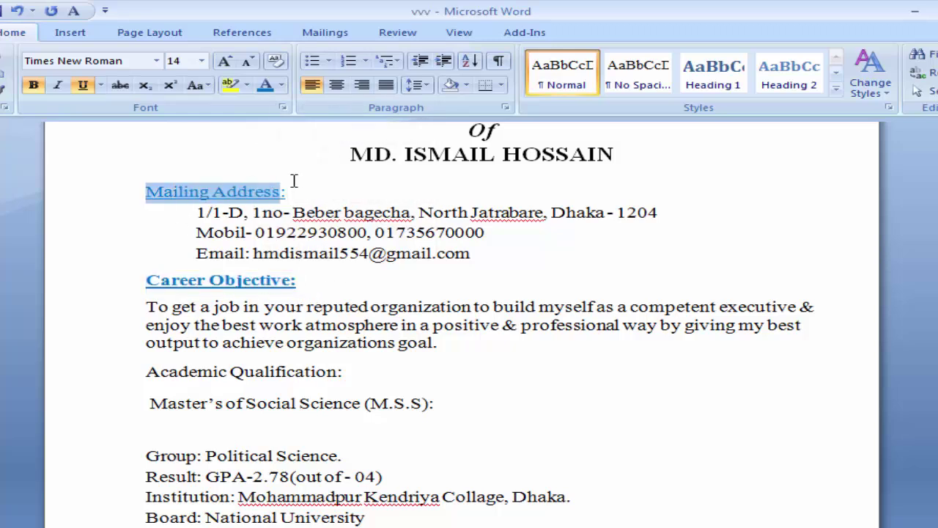
left_click(33, 85)
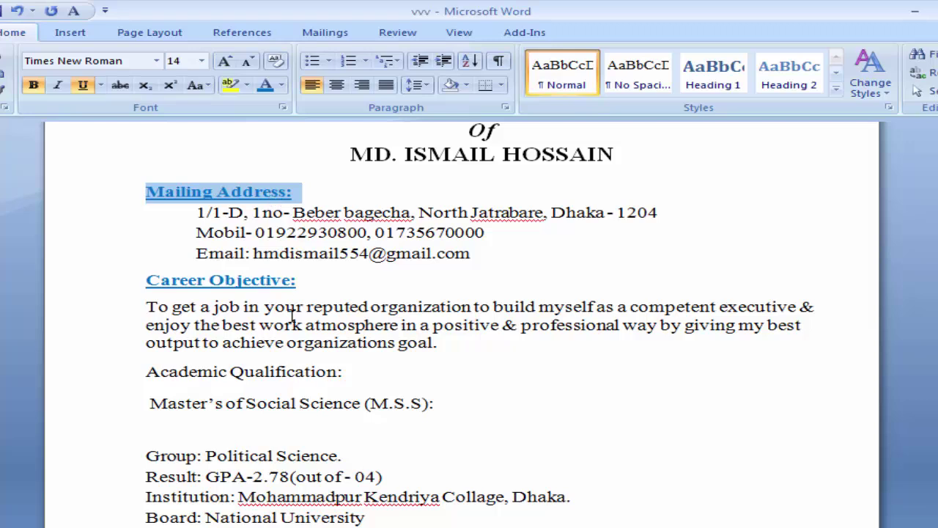
left_click(323, 284)
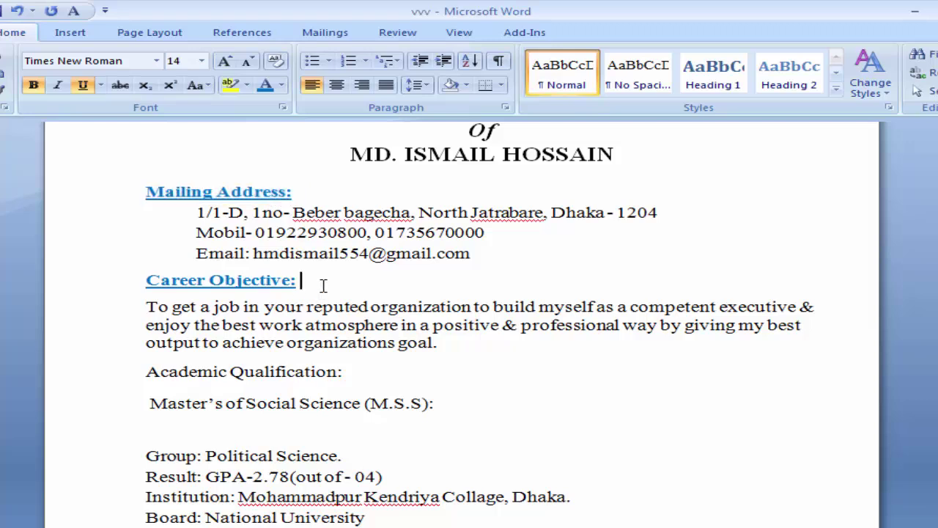
left_click(145, 307)
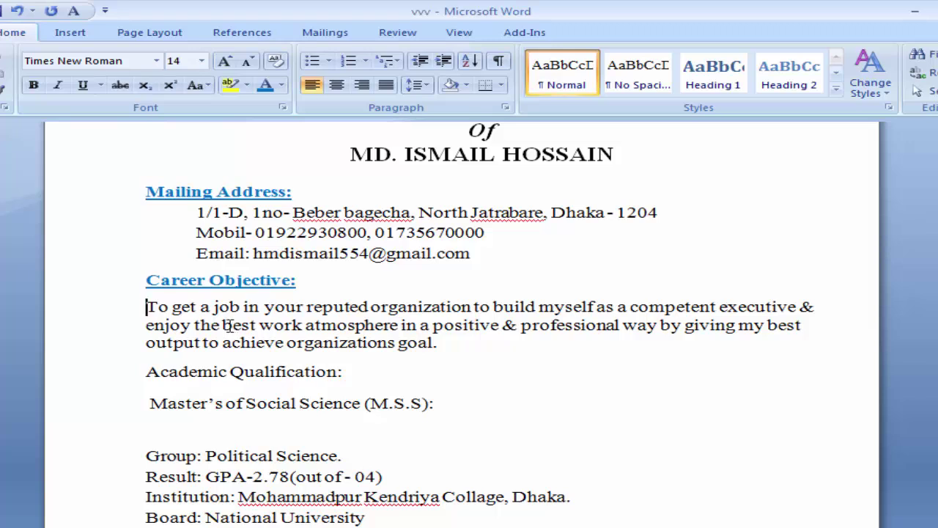
Step: Indent the objective paragraph's first line and make 'Academic Qualification:' underlined, bold and blue
key("Tab")
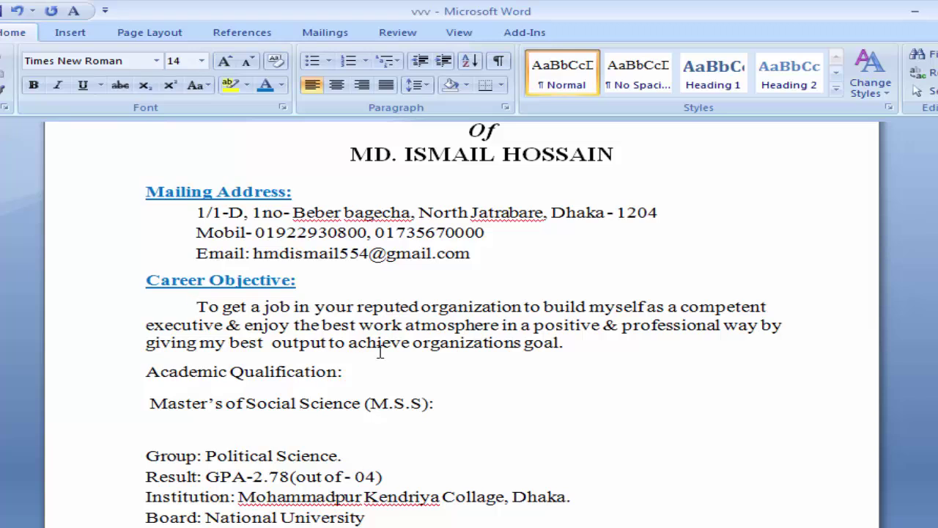
scroll(450, 368, "down", 1)
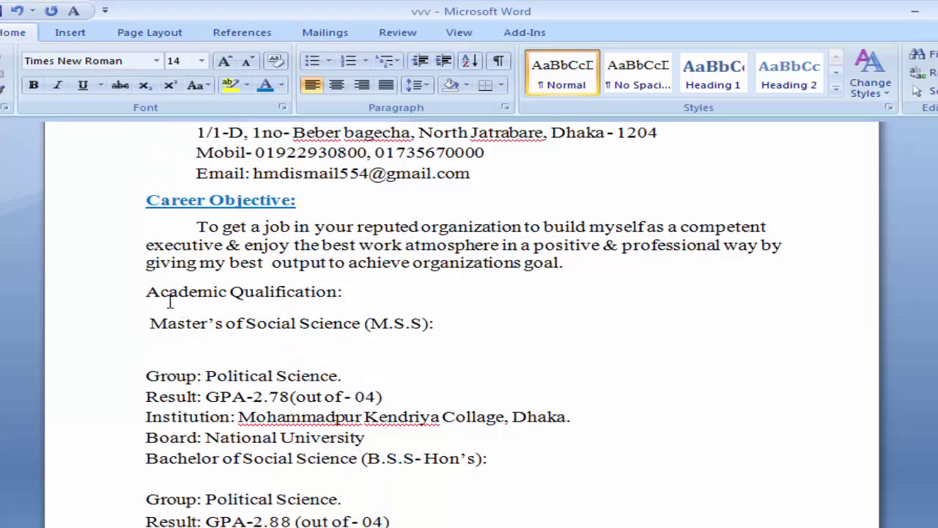
left_click_drag(146, 291, 344, 295)
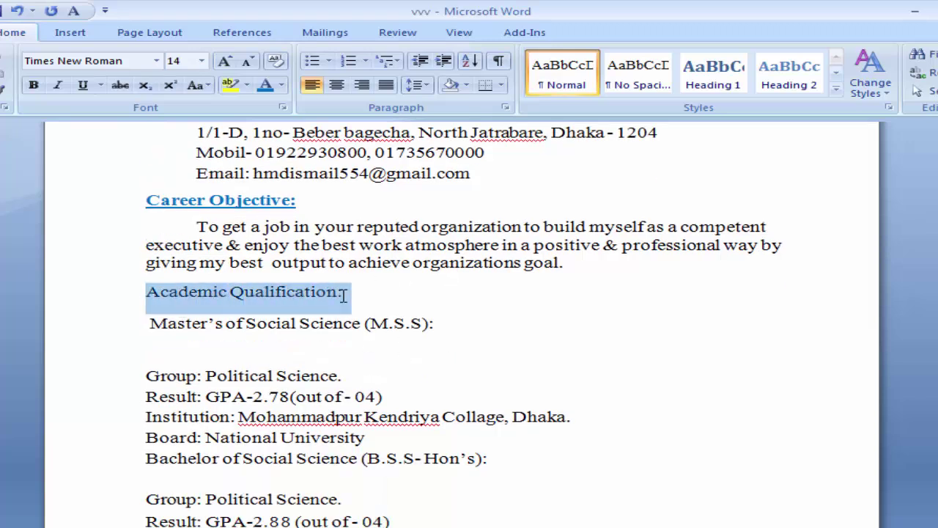
left_click(84, 86)
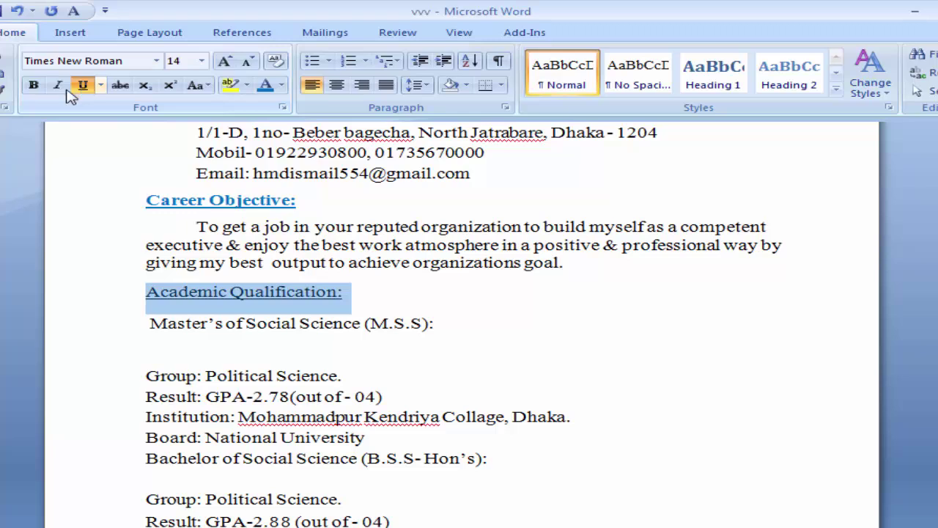
left_click(33, 87)
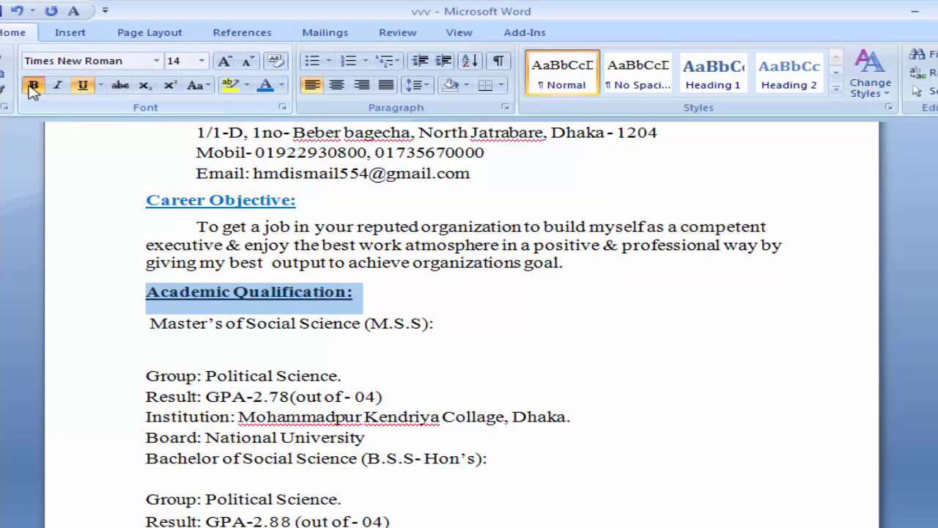
left_click(282, 85)
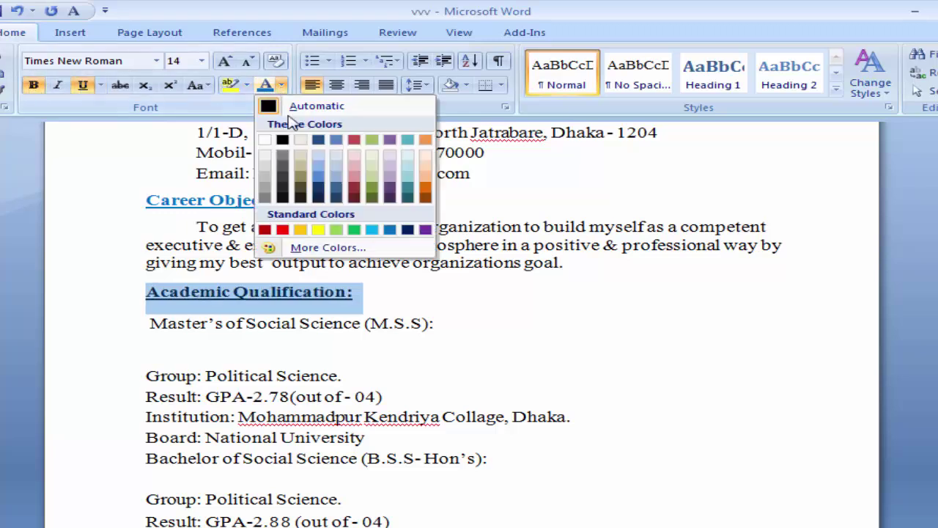
left_click(391, 229)
left_click(374, 302)
Step: Look at shading colours for the Academic Qualification line, dismissing them without applying one
left_click_drag(150, 292, 481, 292)
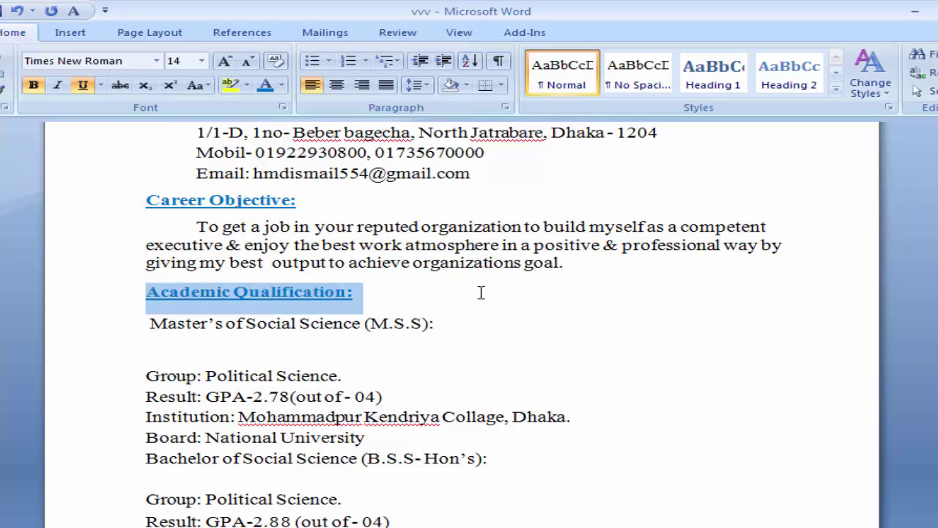
left_click(466, 85)
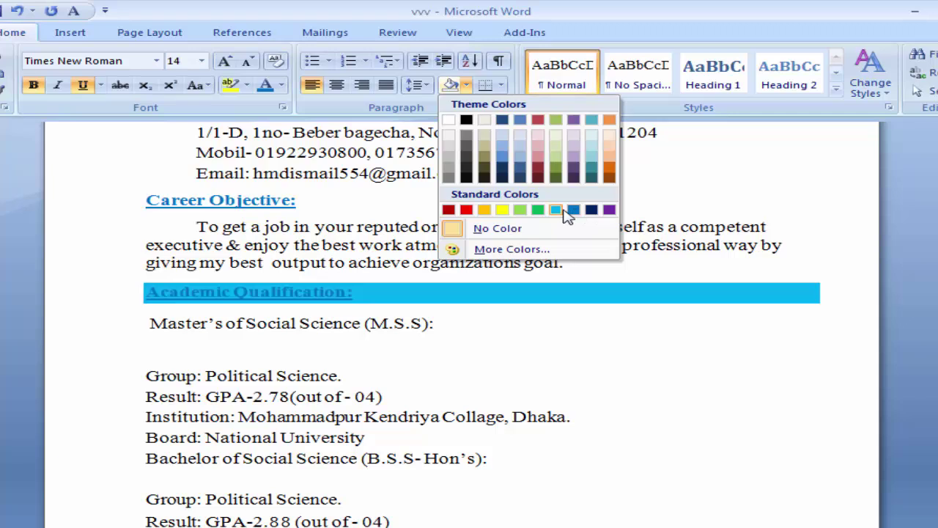
left_click(403, 300)
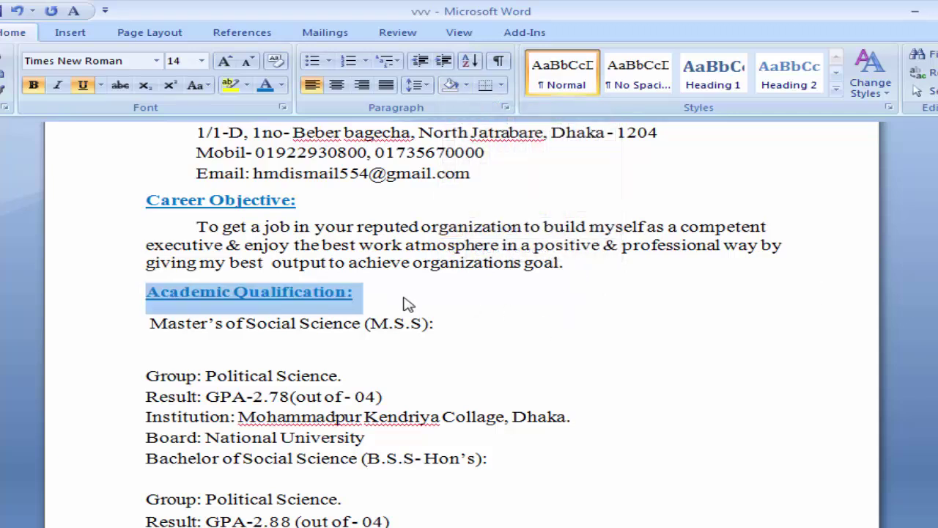
left_click(358, 297)
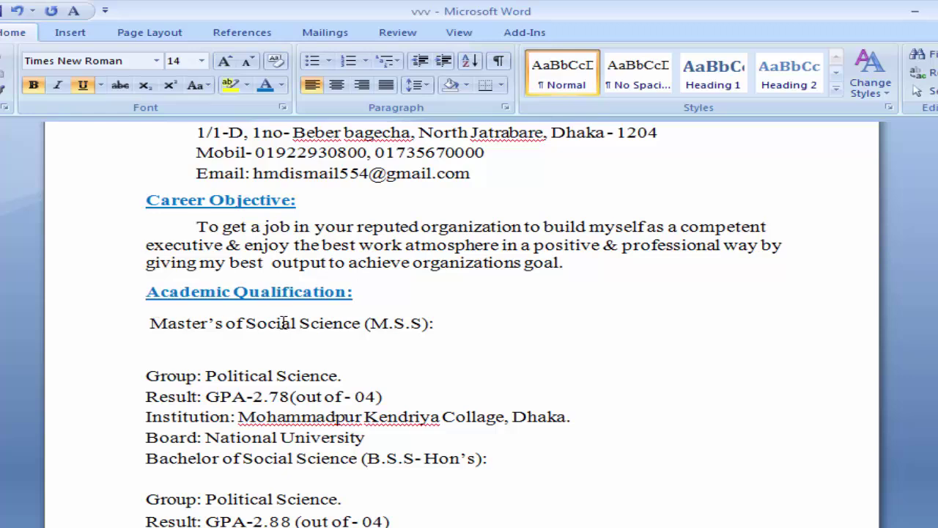
Step: Make the 'Master's of Social Science (M.S.S):' line bold
left_click(151, 323)
scroll(233, 469, "down", 1)
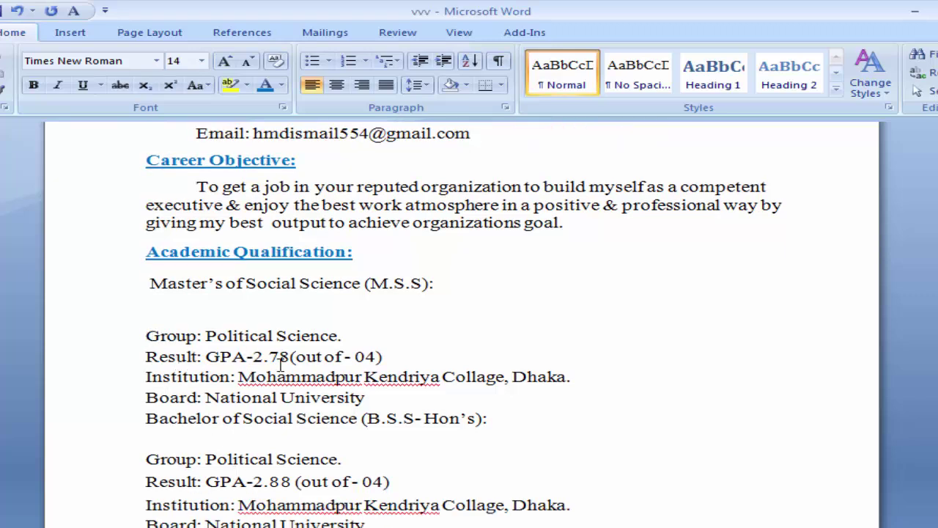
scroll(266, 375, "down", 1)
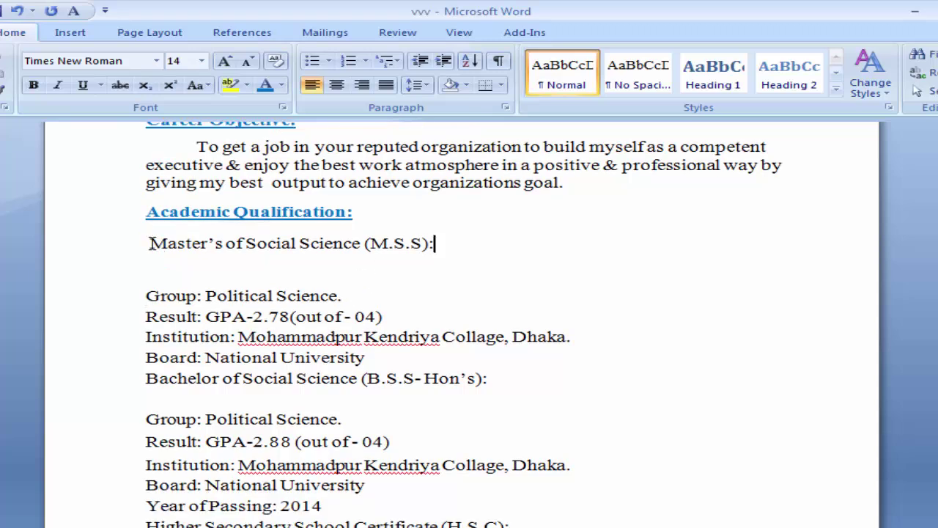
left_click_drag(151, 244, 443, 242)
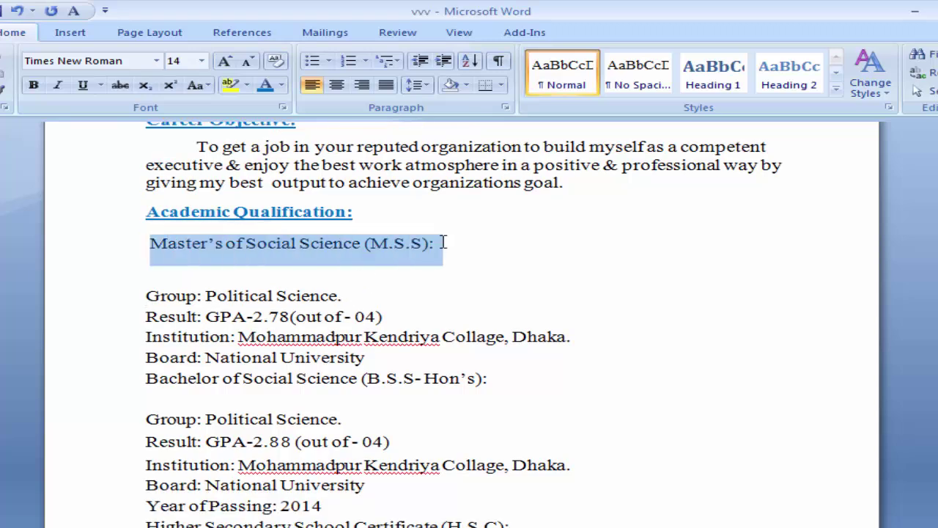
left_click(33, 85)
left_click(272, 269)
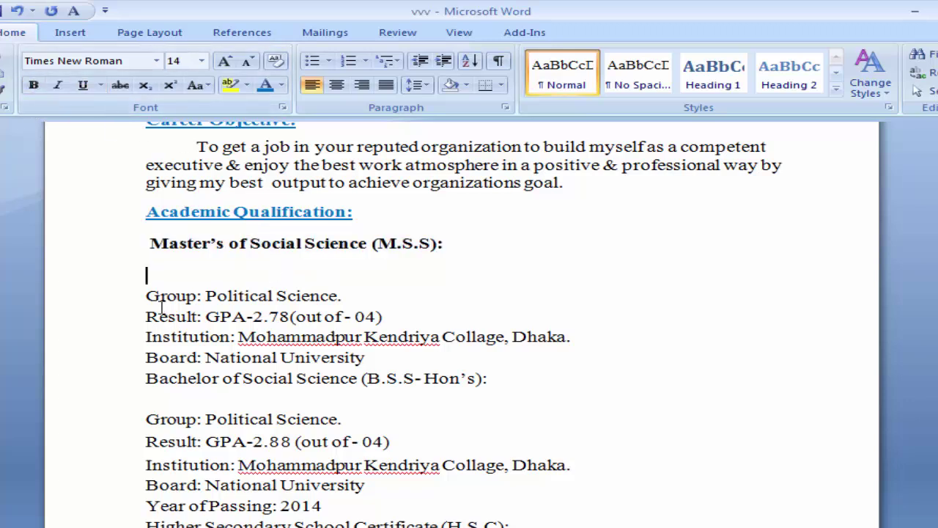
Step: Indent the 'Group: Political Science.' line by two tabs
left_click_drag(145, 297, 465, 359)
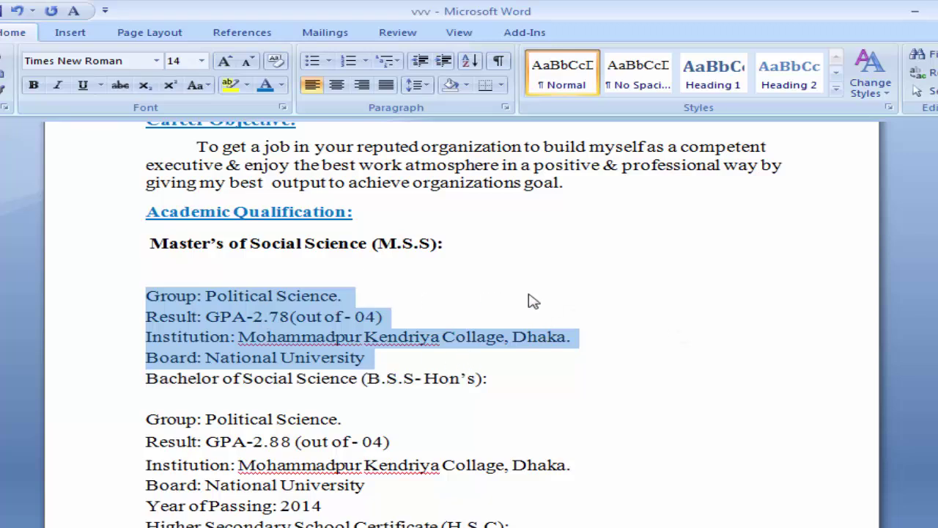
left_click(399, 299)
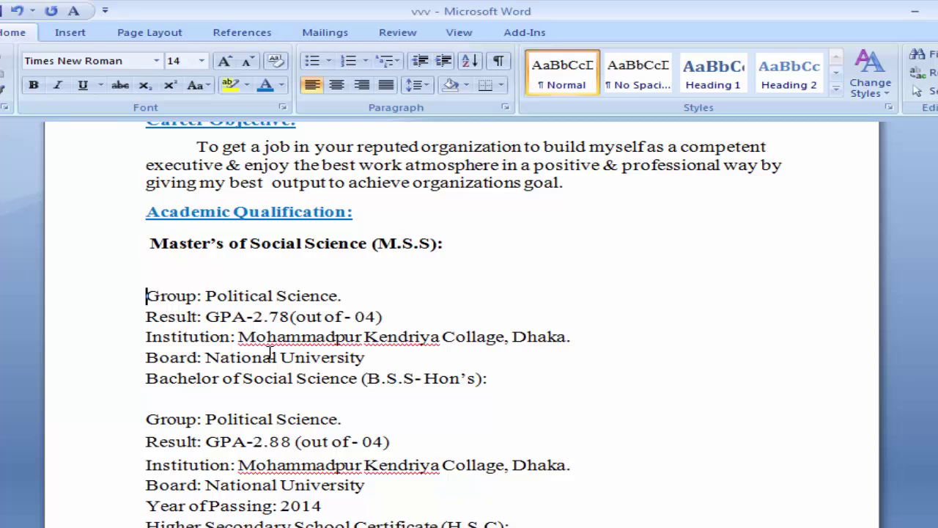
key("Tab")
key("Tab")
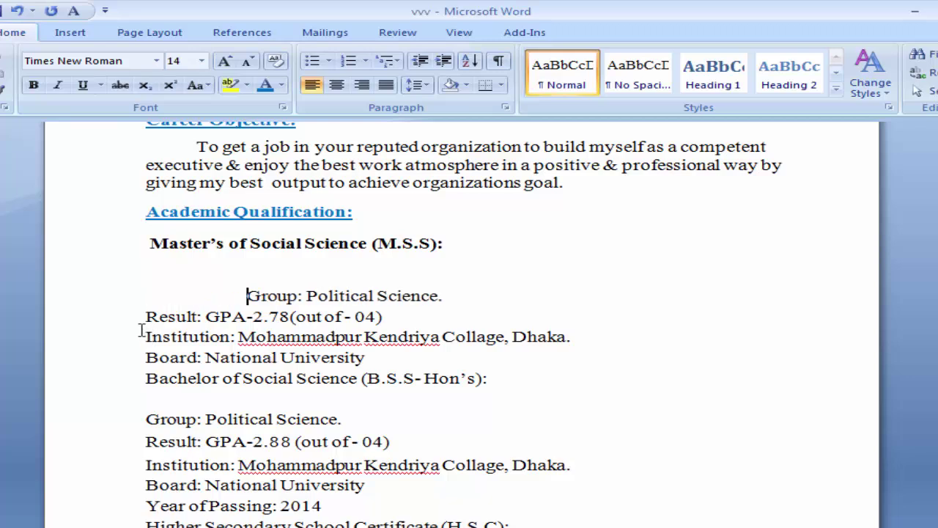
Step: Indent the Result, Institution and Board lines one tab to match the Group line
left_click(145, 316)
key("Tab")
key("Tab")
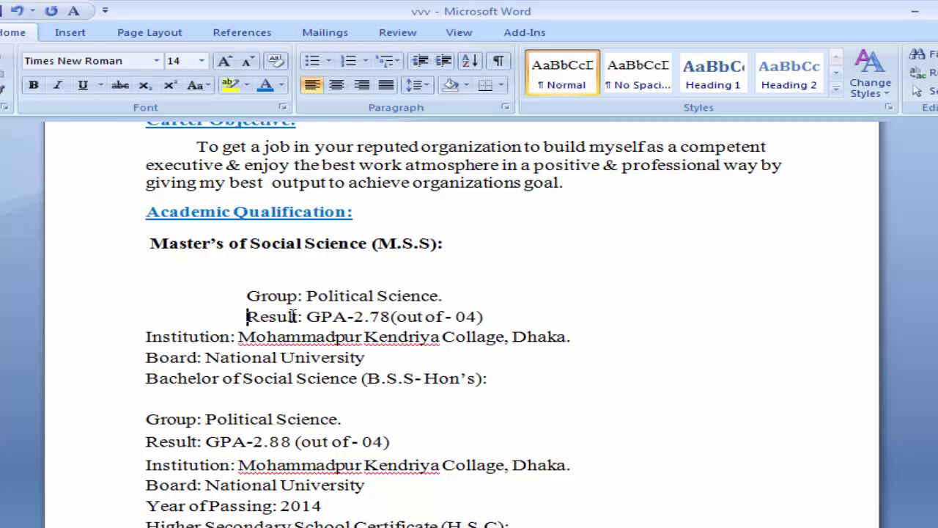
left_click(145, 337)
key("Tab")
key("Tab")
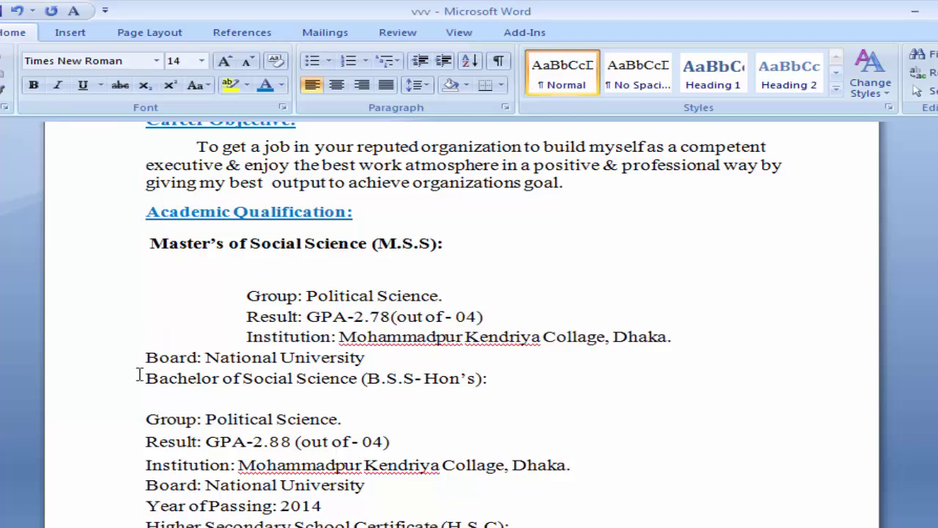
left_click(146, 357)
key("Tab")
key("Tab")
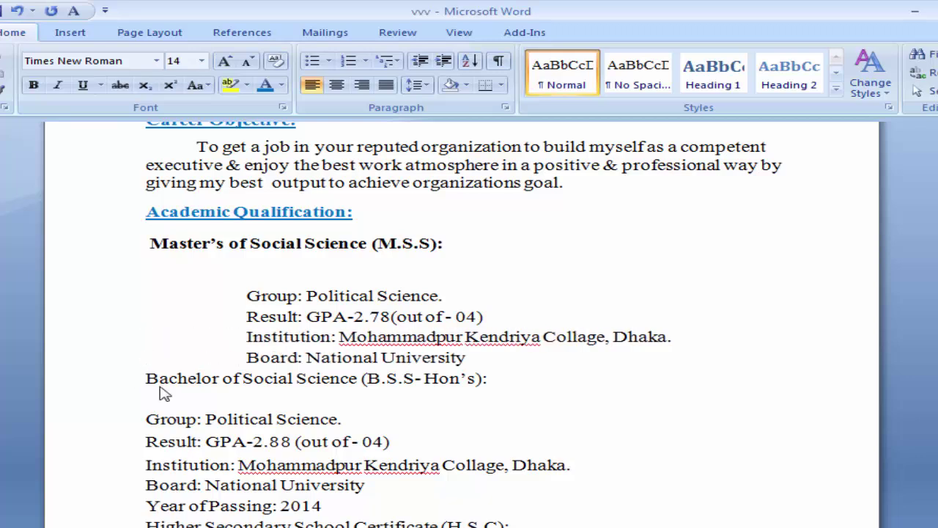
left_click(300, 295)
key("Tab")
Step: Tab-align the Group, Result and Institution values, adding a missing colon
key("Tab")
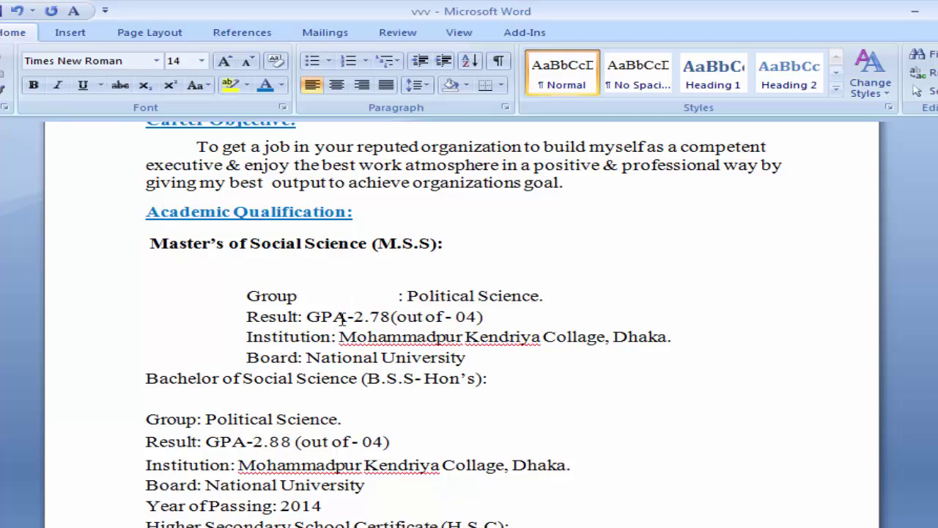
left_click(301, 317)
key("Tab")
type(":")
key("Tab")
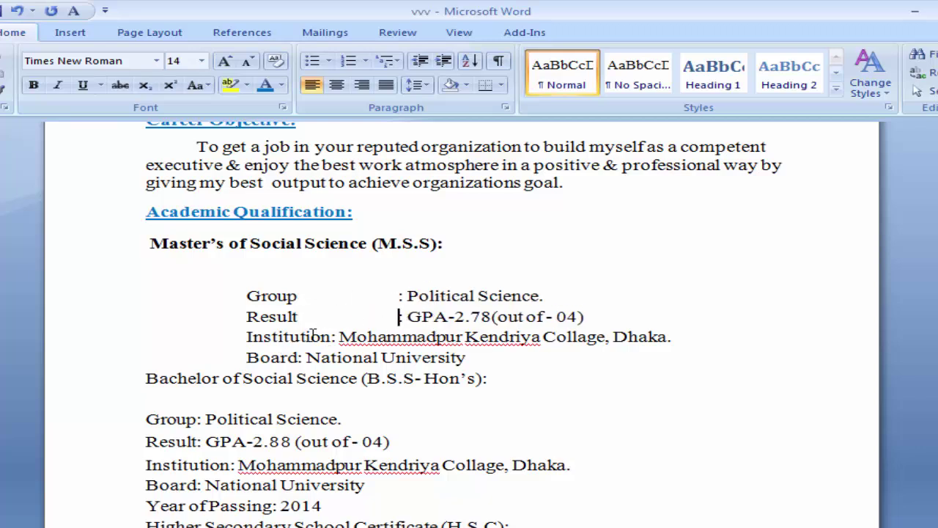
key("Tab")
key("Tab")
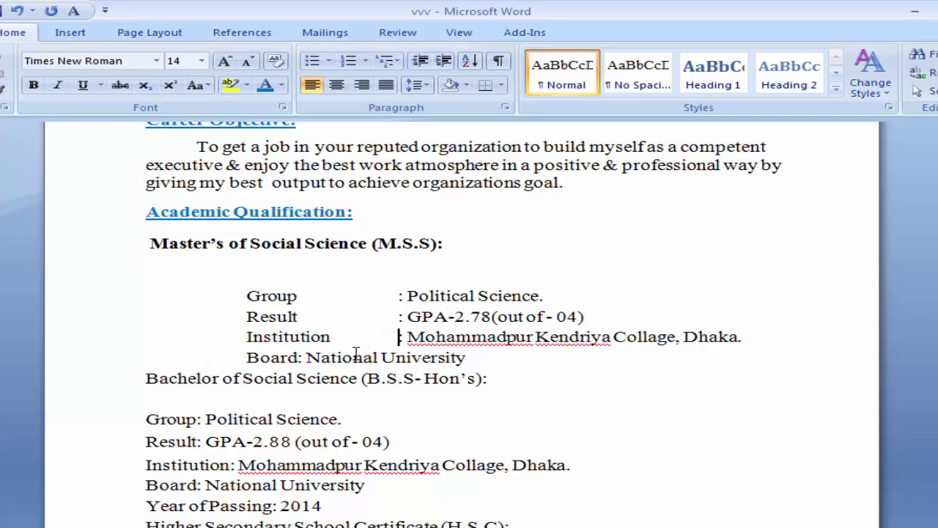
left_click(302, 357)
key("Tab")
key("Tab")
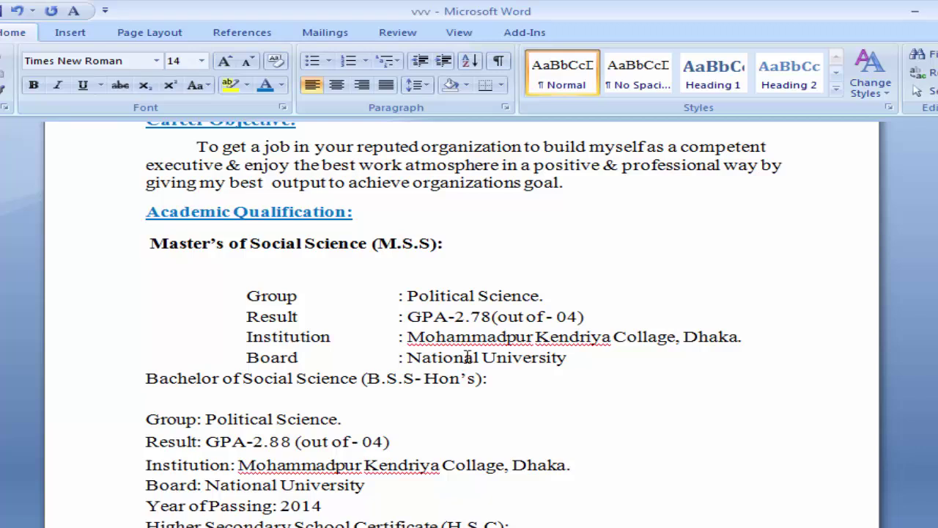
Step: Delete the empty line under the Master's heading and add a blank line after National University
scroll(463, 352, "down", 1)
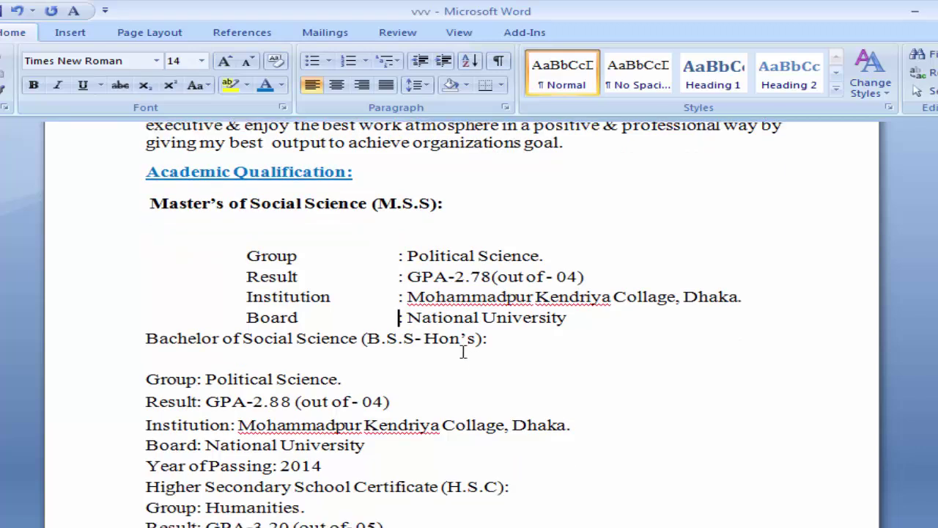
left_click(374, 225)
left_click(455, 209)
left_click(225, 232)
left_click(462, 210)
key("Delete")
left_click(618, 298)
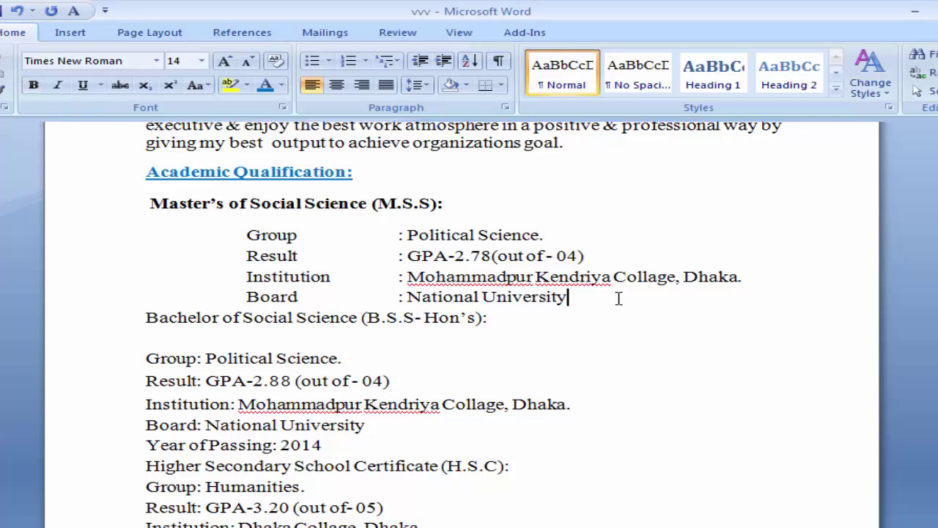
key("Return")
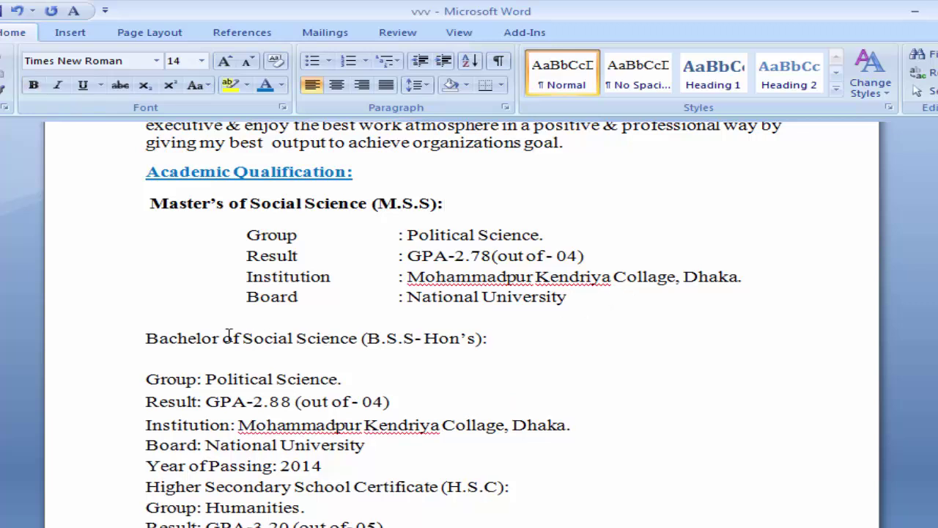
left_click(247, 358)
left_click_drag(146, 339, 491, 342)
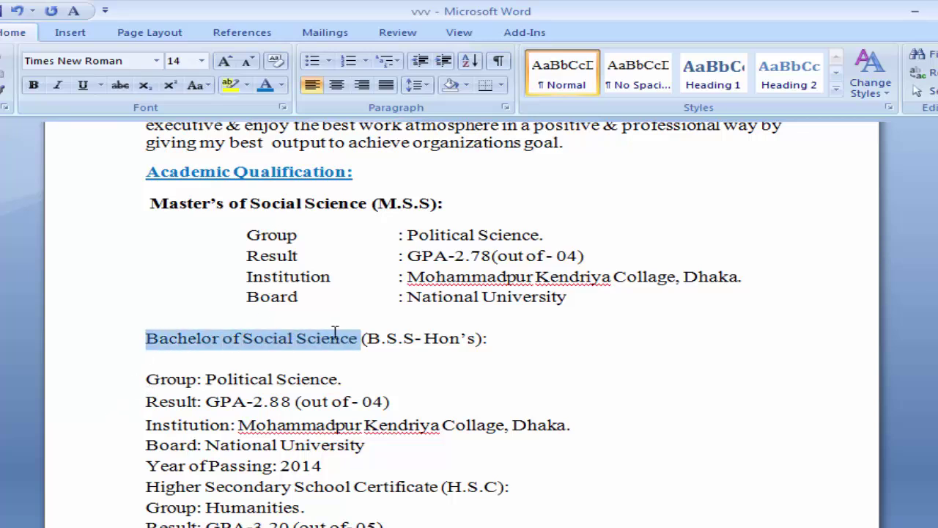
Step: Bold the Bachelor of Social Science heading and tab-align its Group, Result and Institution rows with the Master's rows
left_click(33, 85)
left_click(147, 381)
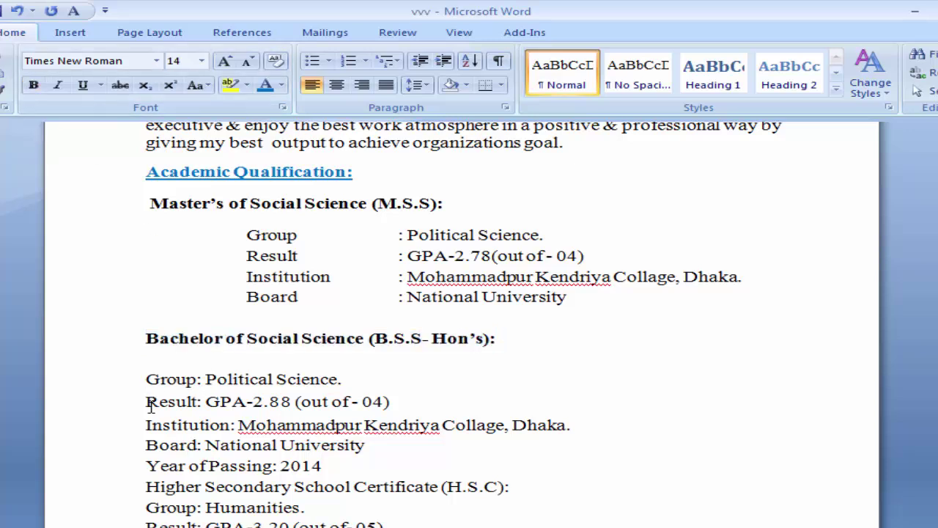
key("Tab")
key("Tab")
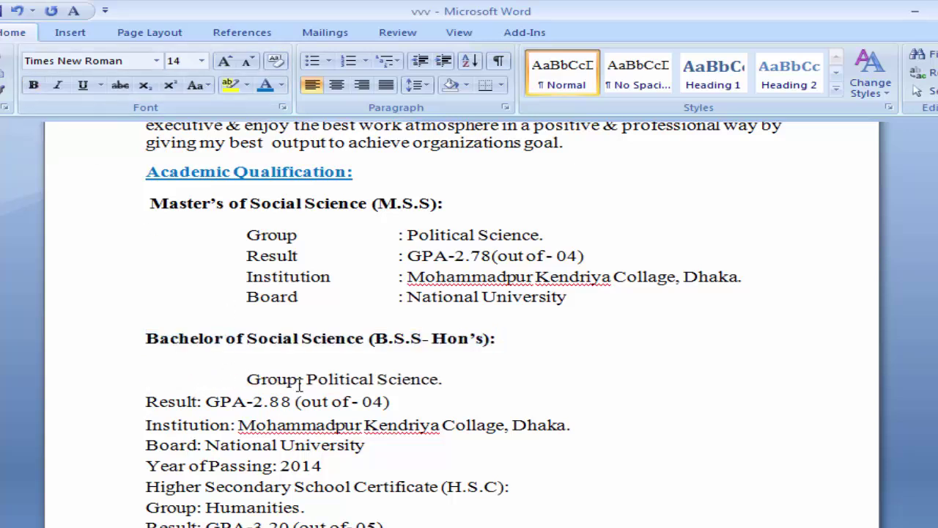
key("Tab")
key("Tab")
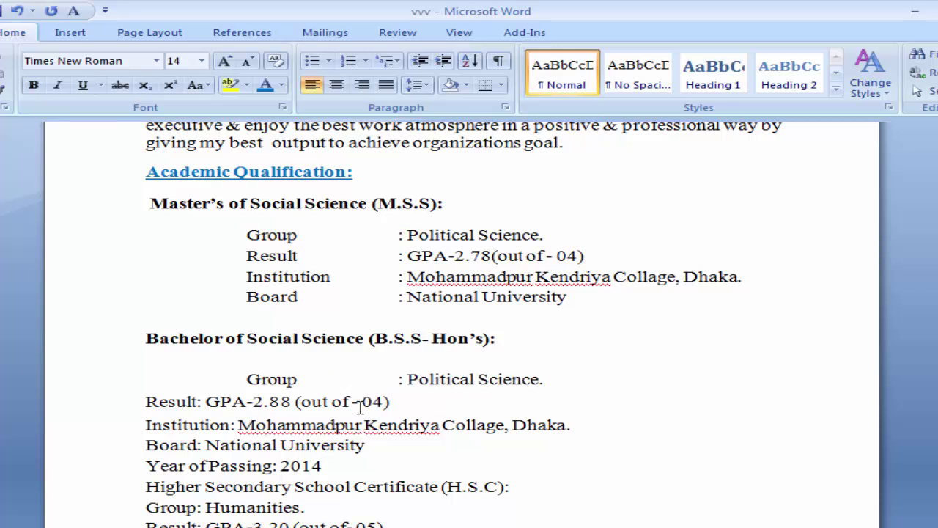
left_click(144, 401)
key("Tab")
key("Tab")
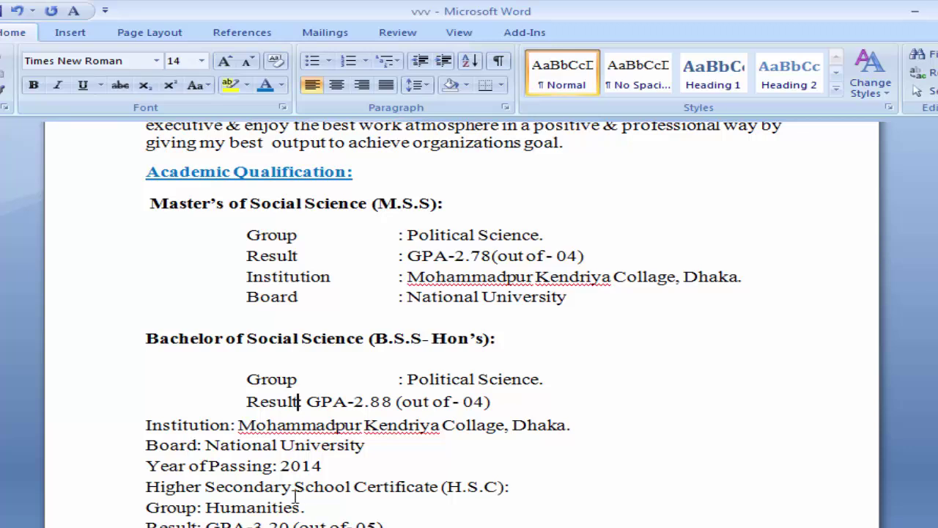
key("Tab")
key("Tab")
left_click(146, 425)
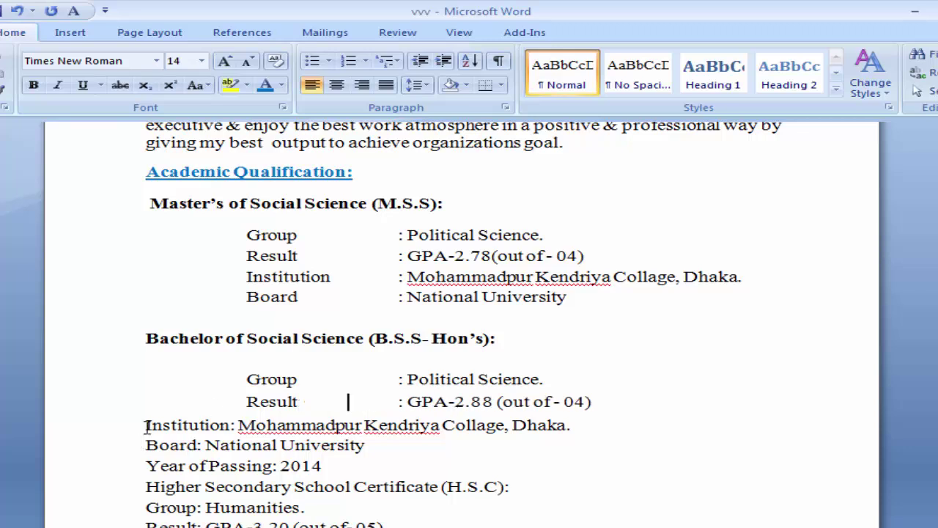
key("Tab")
key("Tab")
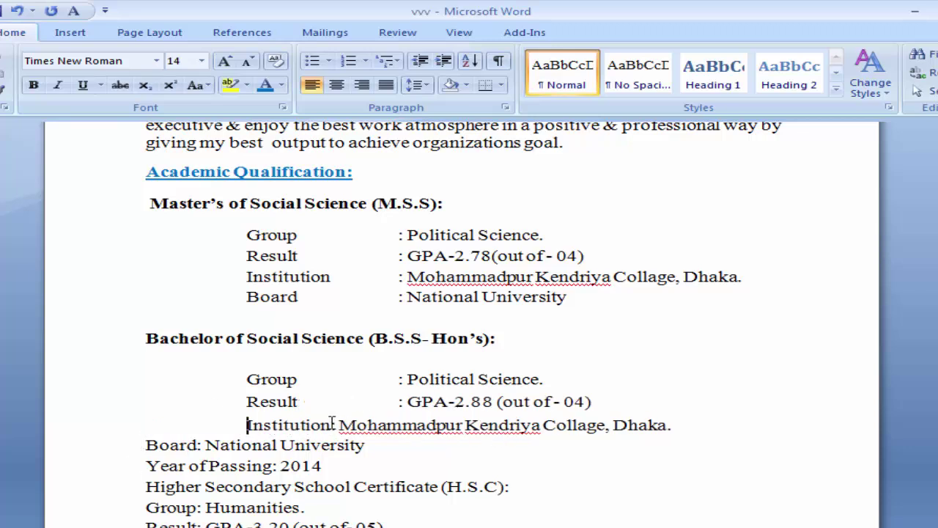
left_click(333, 425)
key("Tab")
key("Tab")
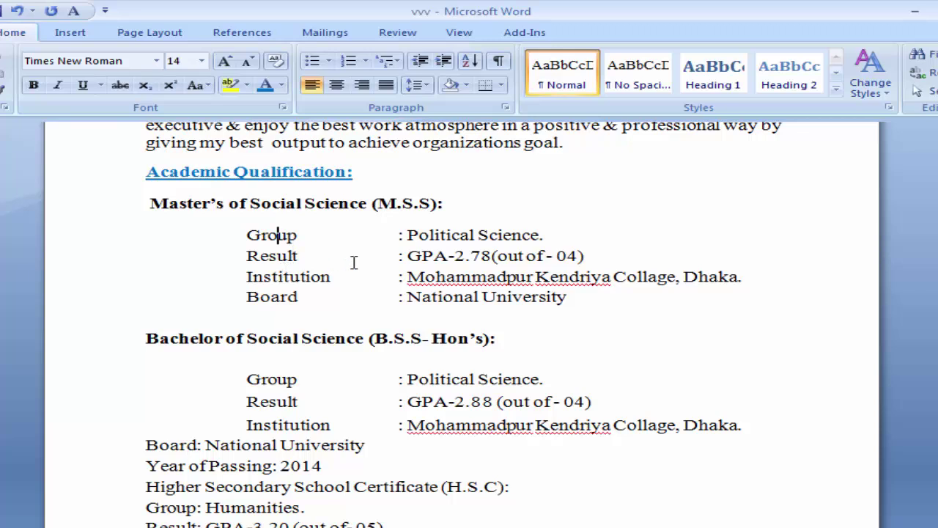
left_click(270, 255)
left_click(436, 255)
left_click(295, 274)
left_click(457, 277)
left_click(272, 300)
left_click(444, 296)
left_click(250, 342)
left_click(421, 204)
left_click(216, 345)
left_click_drag(447, 339, 458, 339)
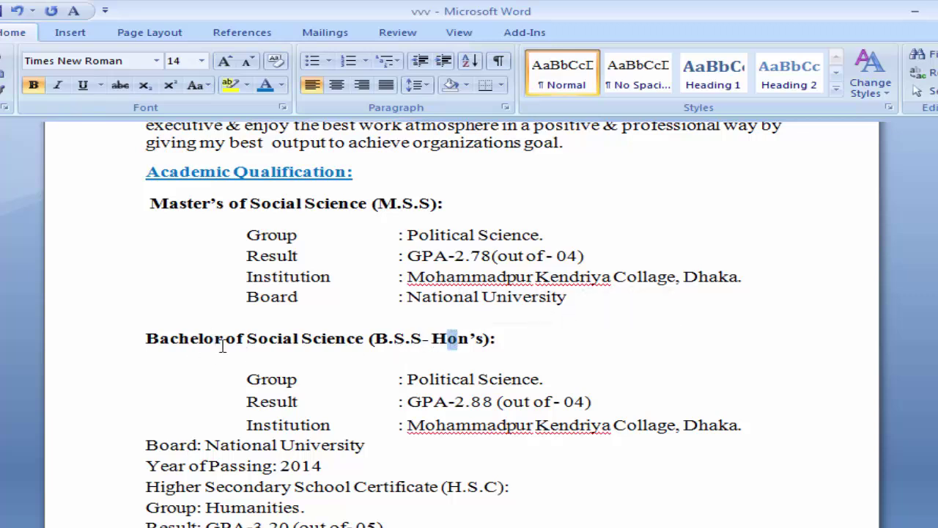
left_click(391, 339)
left_click(396, 203)
Step: Delete the blank line under the Bachelor heading
scroll(513, 358, "down", 1)
left_click(248, 338)
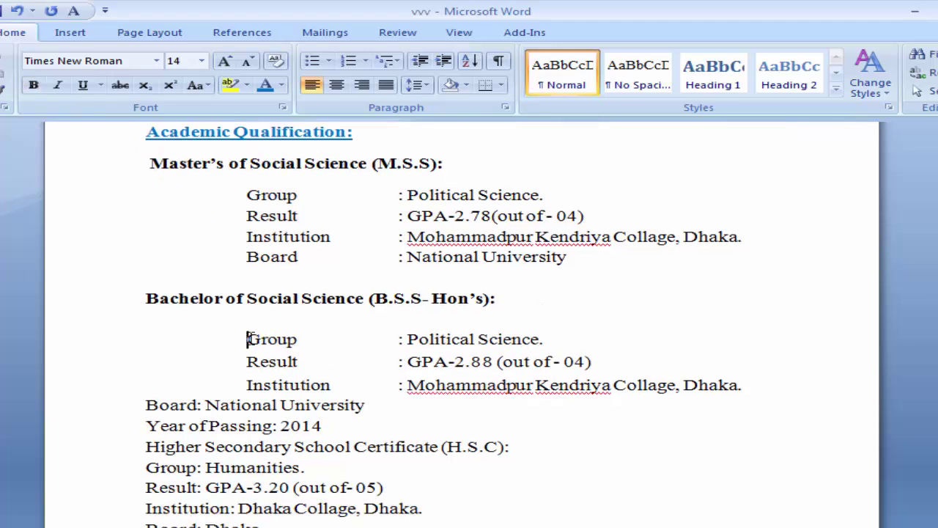
left_click(761, 390)
left_click(524, 306)
key("Delete")
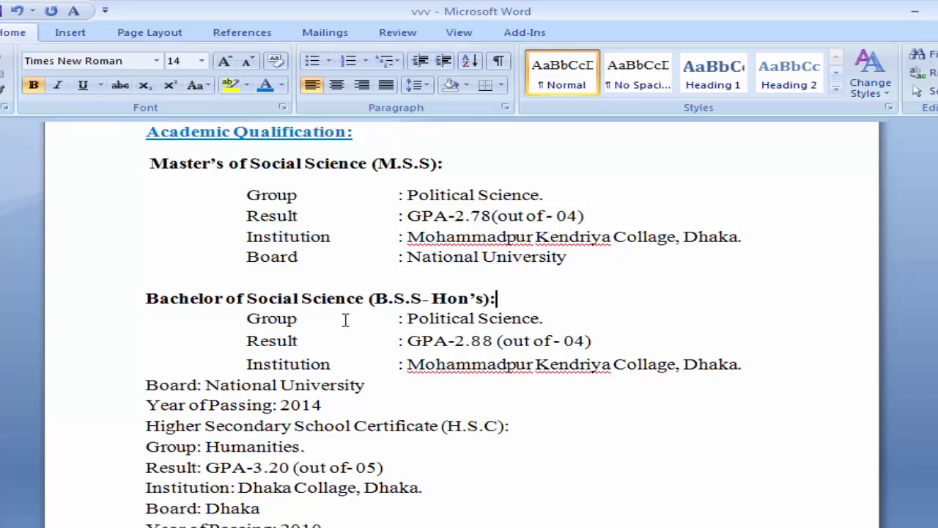
Step: Indent the Bachelor Board and Year of Passing rows and align Board's colon with the rows above
left_click(790, 380)
key("Return")
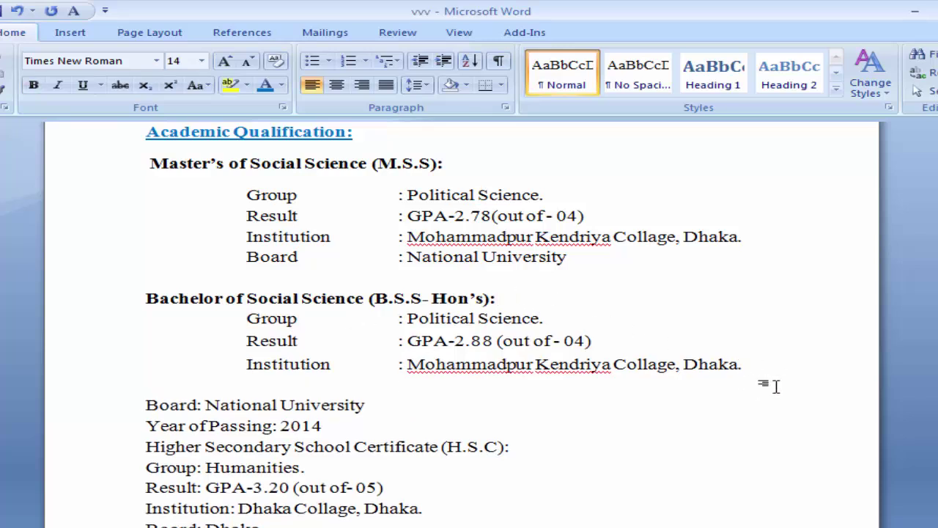
scroll(331, 418, "down", 1)
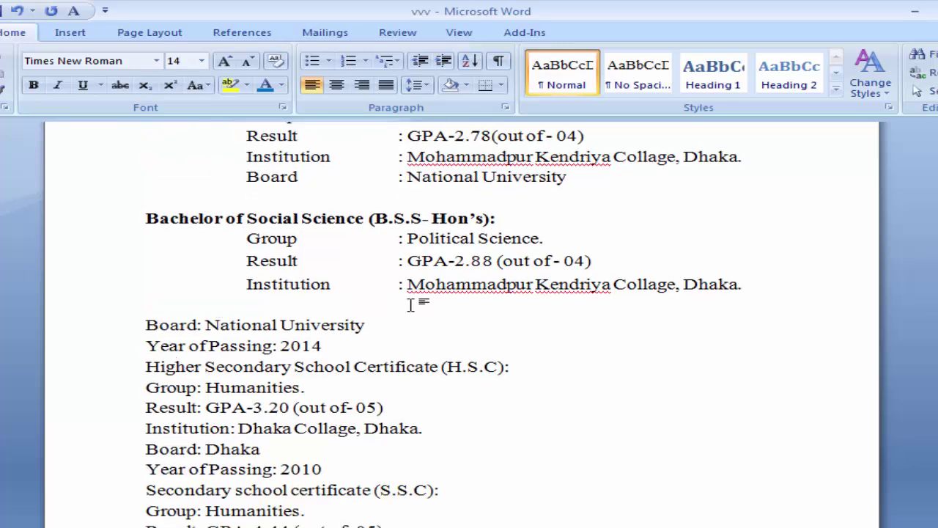
key("Delete")
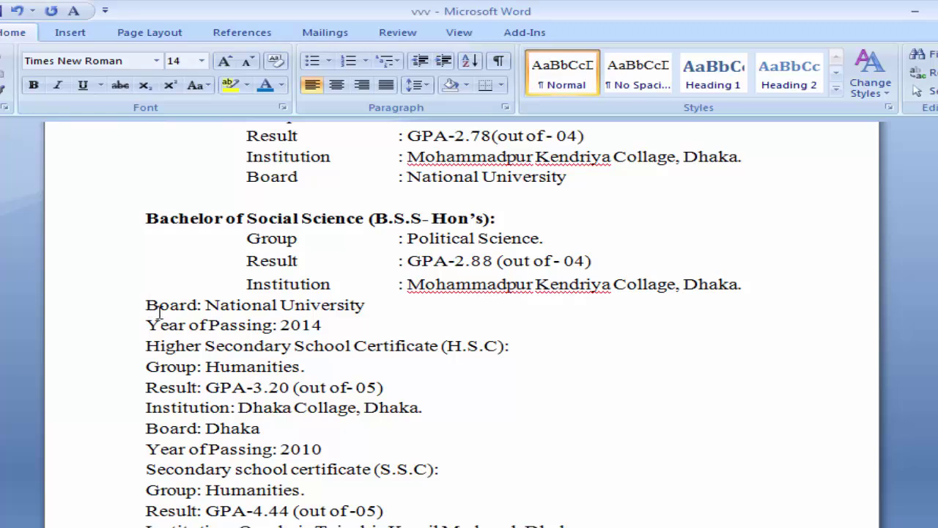
key("Tab")
key("Tab")
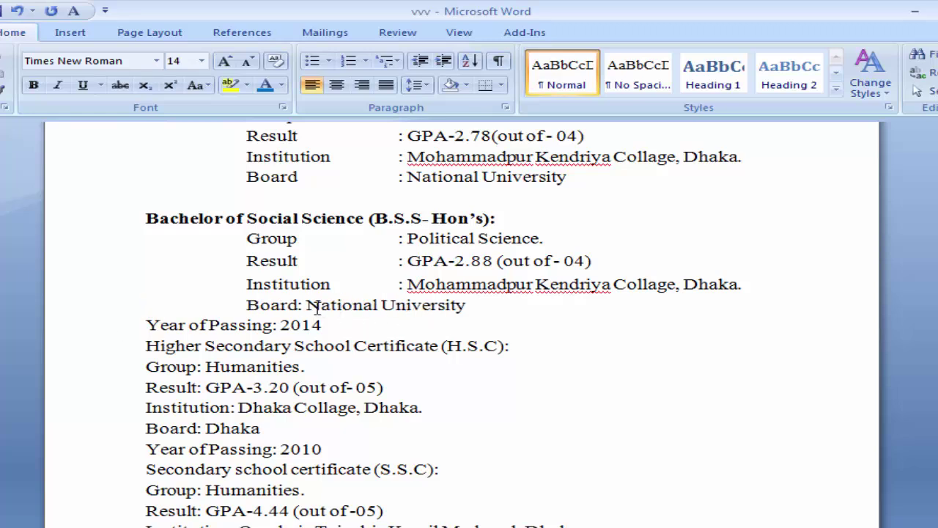
left_click(297, 304)
key("Tab")
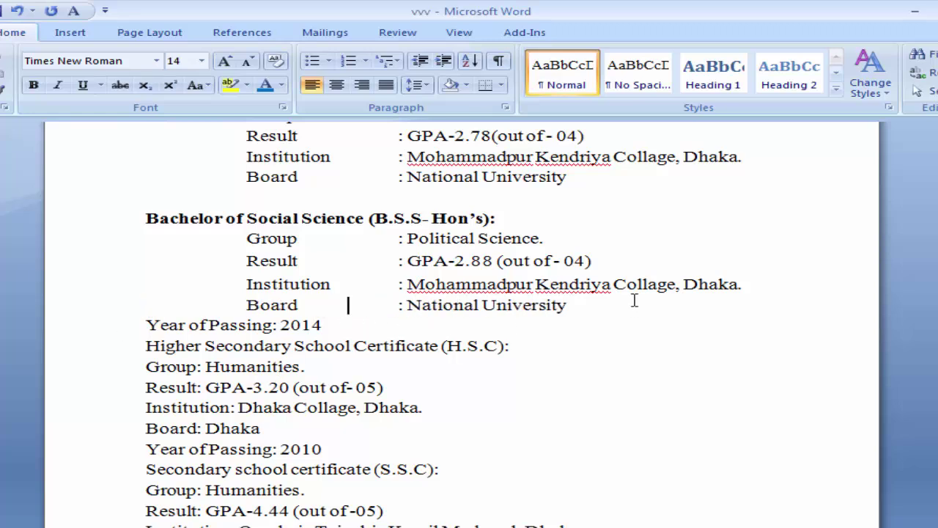
left_click(610, 307)
key("Tab")
key("Tab")
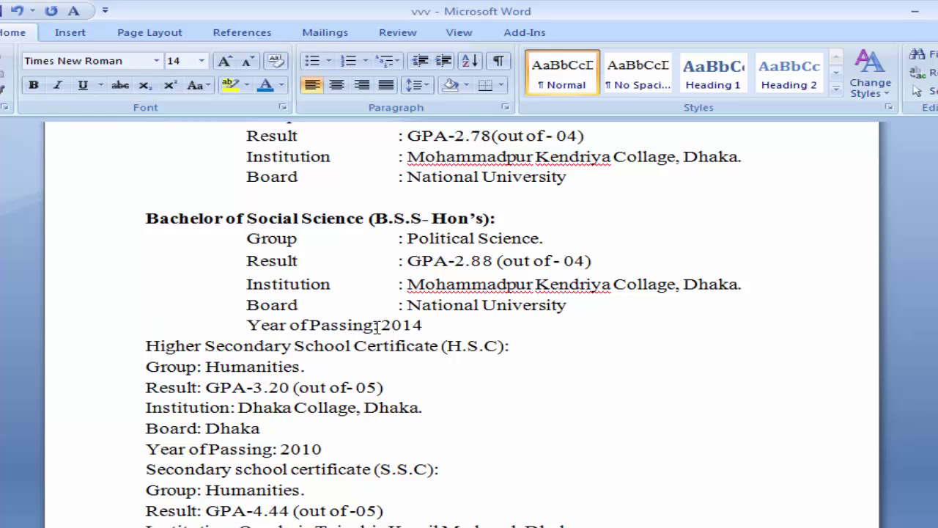
left_click(375, 325)
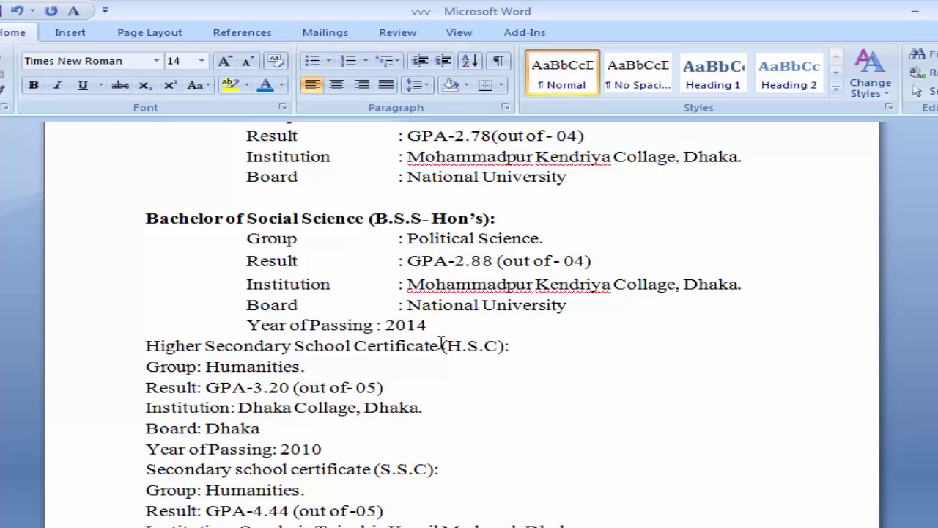
scroll(440, 341, "up", 1)
Step: Copy the Year of Passing row under the Master's Board row, align its colon, and change 2014 to 2015
left_click_drag(436, 364, 258, 366)
key("ctrl+c")
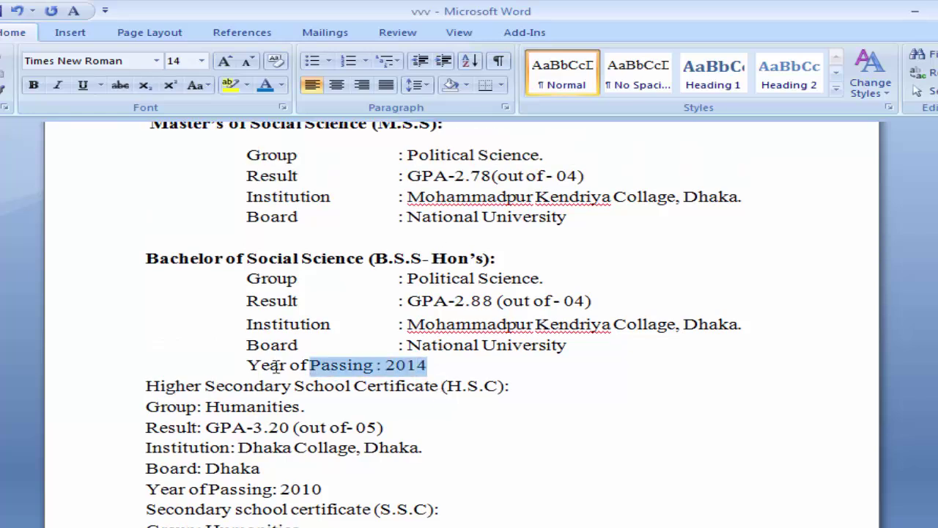
left_click(297, 240)
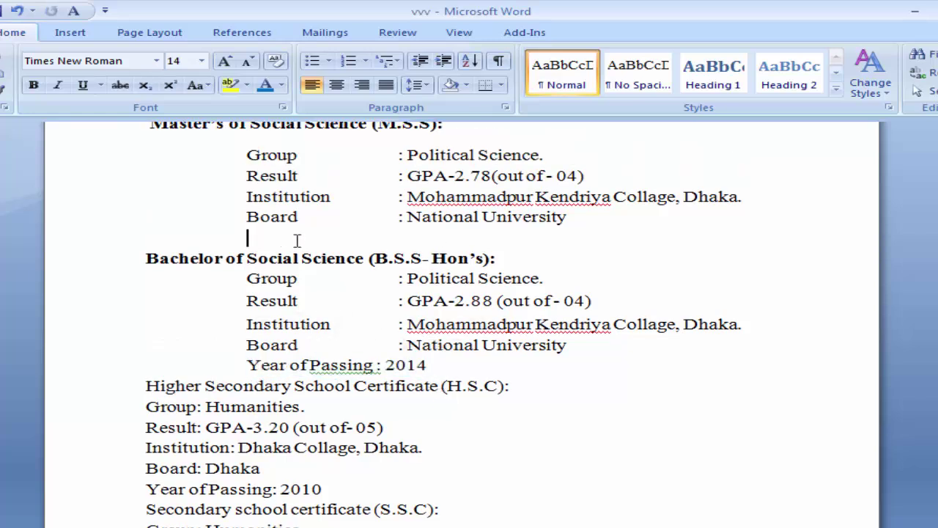
key("ctrl+v")
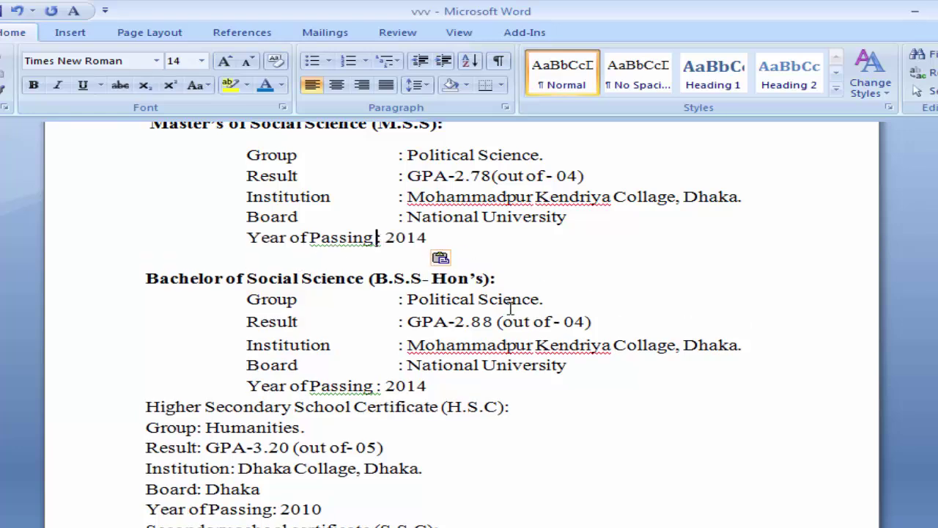
key("BackSpace")
key("Tab")
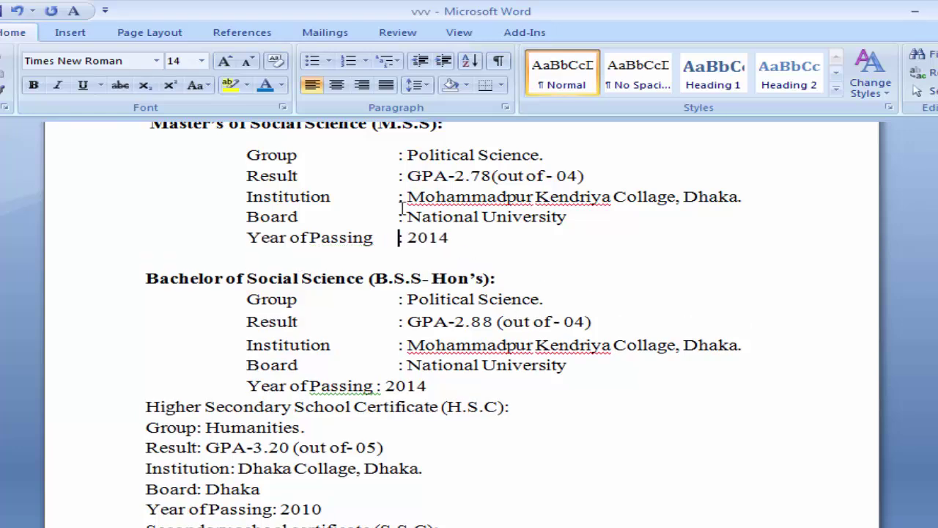
left_click(455, 237)
key("BackSpace")
type("5")
Step: Add a blank line after the Bachelor Year of Passing row
left_click(614, 392)
key("Return")
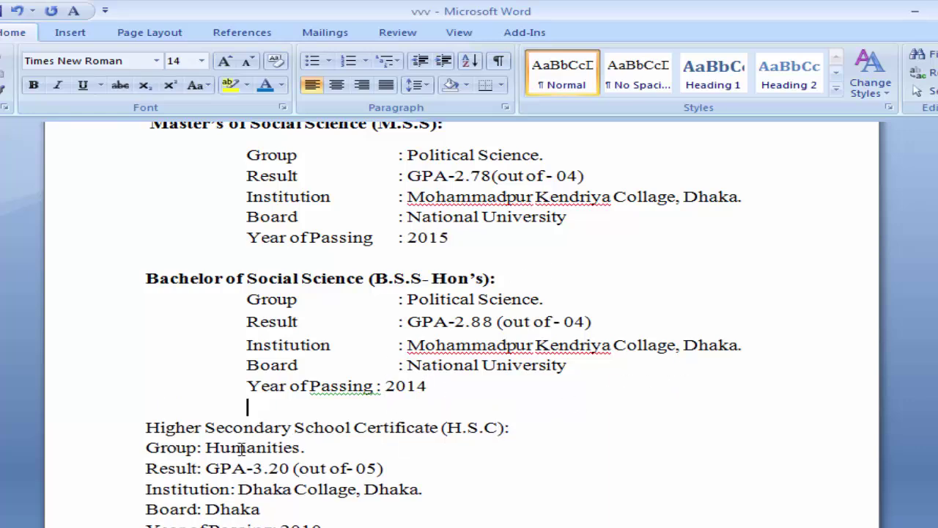
scroll(349, 401, "down", 2)
scroll(248, 328, "down", 1)
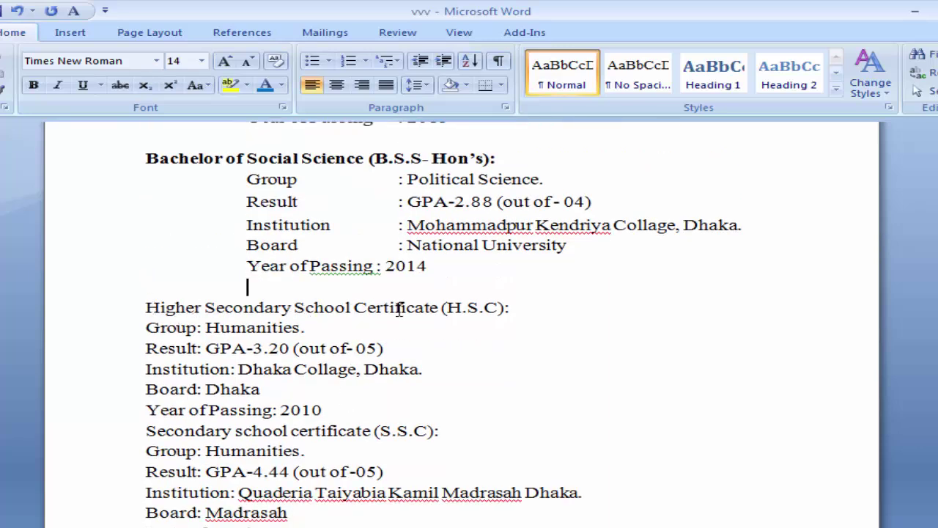
Step: Make the Higher Secondary School Certificate heading bold
left_click_drag(513, 307, 170, 308)
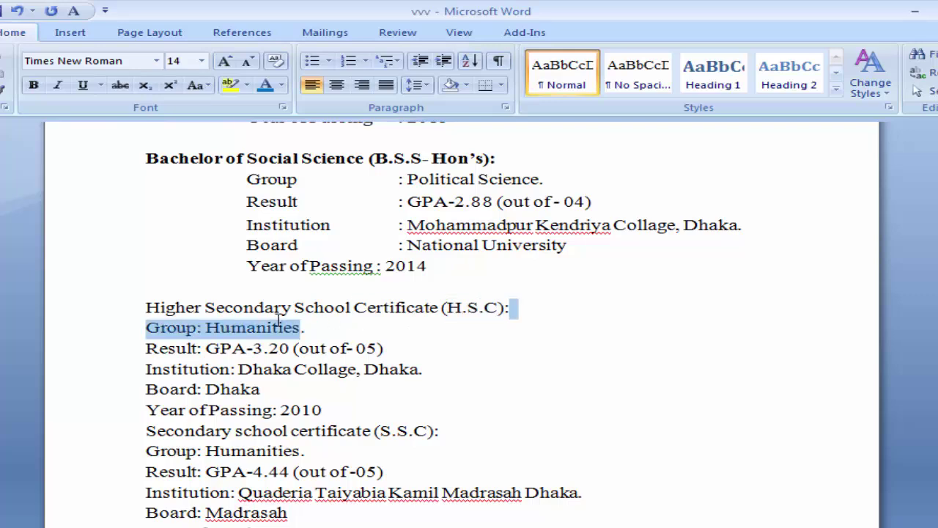
left_click(33, 85)
scroll(382, 390, "up", 1)
scroll(381, 390, "up", 1)
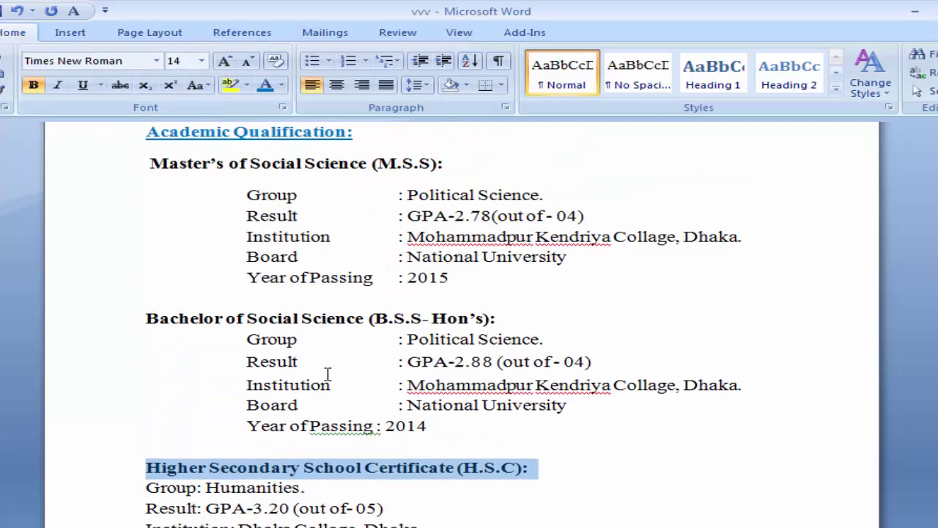
scroll(328, 374, "up", 1)
Step: Select the Academic Qualification heading and Master's details to check their layout
left_click(191, 212)
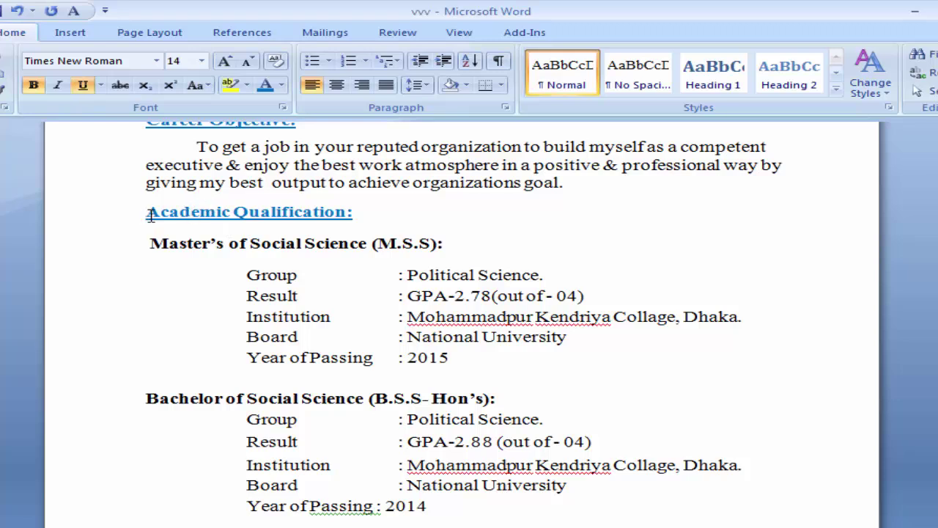
left_click_drag(149, 214, 376, 210)
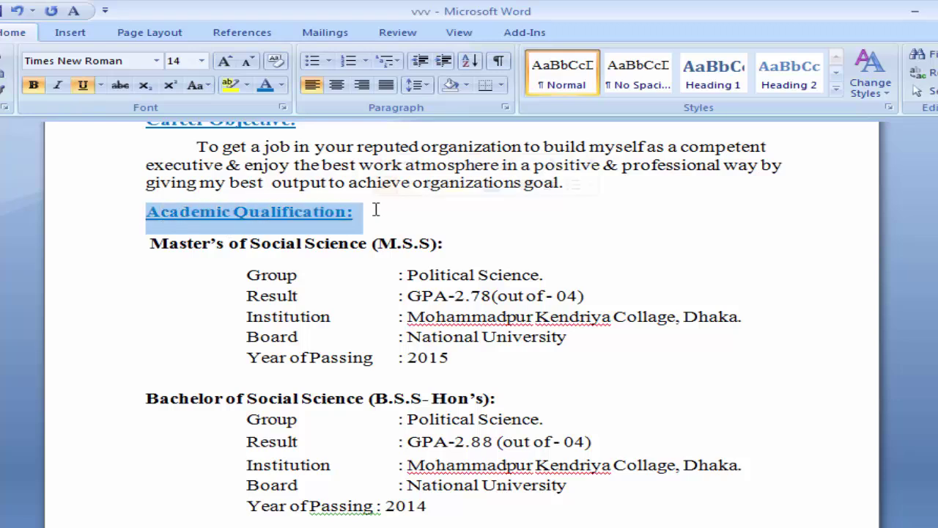
left_click(293, 247)
left_click_drag(150, 245, 217, 424)
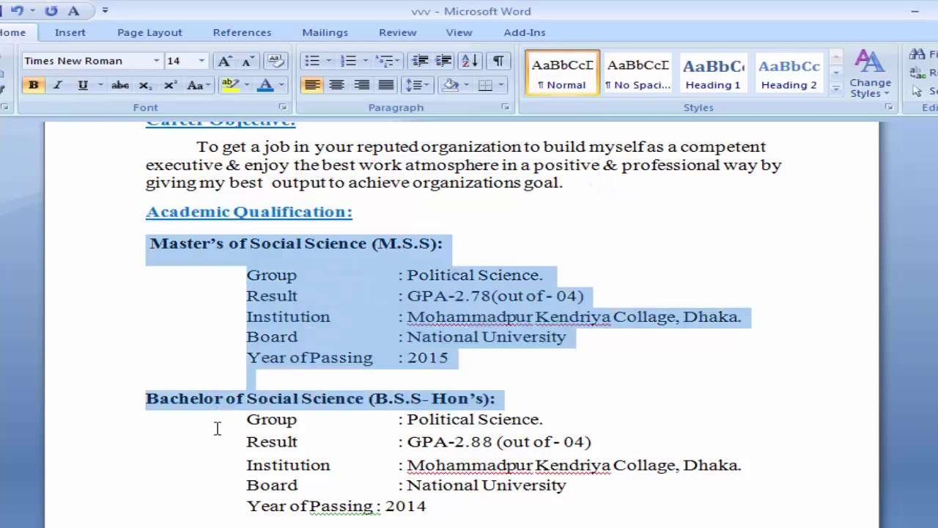
left_click(181, 212)
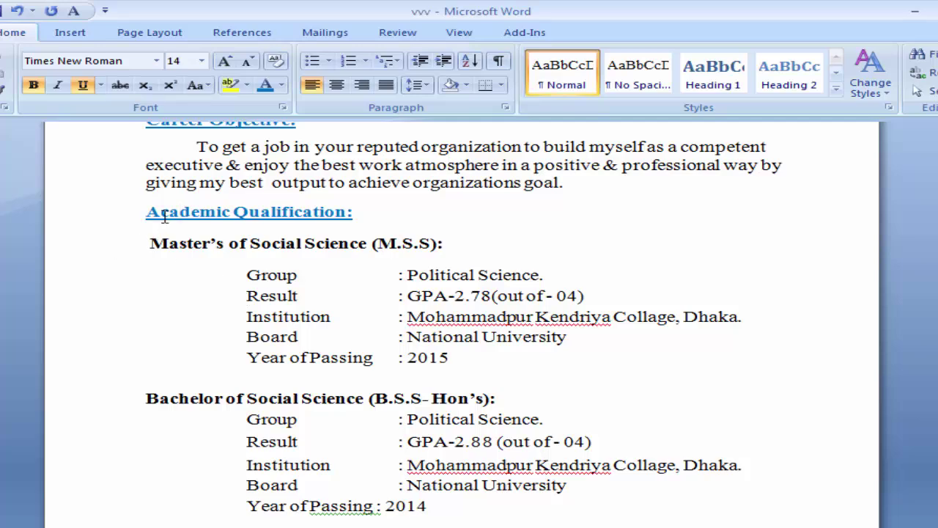
left_click(189, 244)
scroll(306, 431, "down", 3)
scroll(307, 431, "down", 2)
scroll(309, 429, "down", 1)
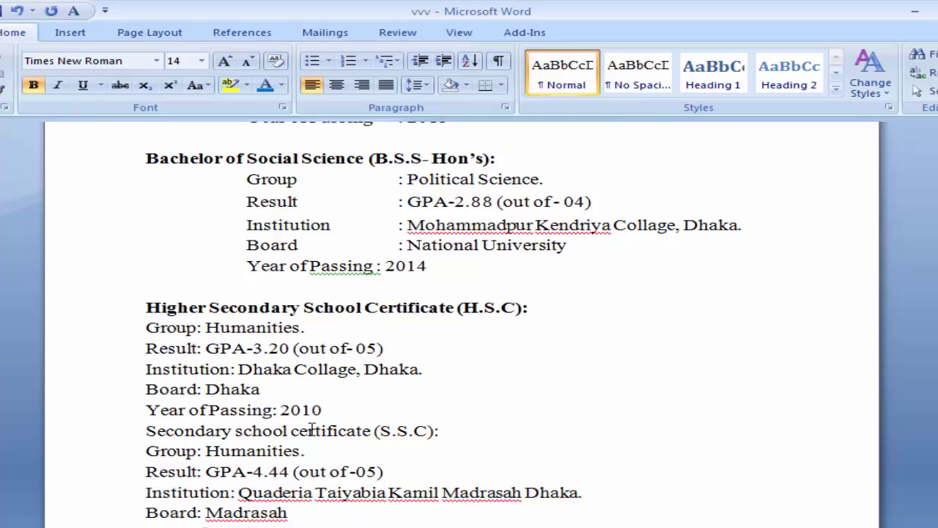
Step: Indent the H.S.C Group, Result, Institution, Board and Year of Passing lines
left_click(307, 266)
left_click(146, 327)
key("Tab")
left_click(146, 348)
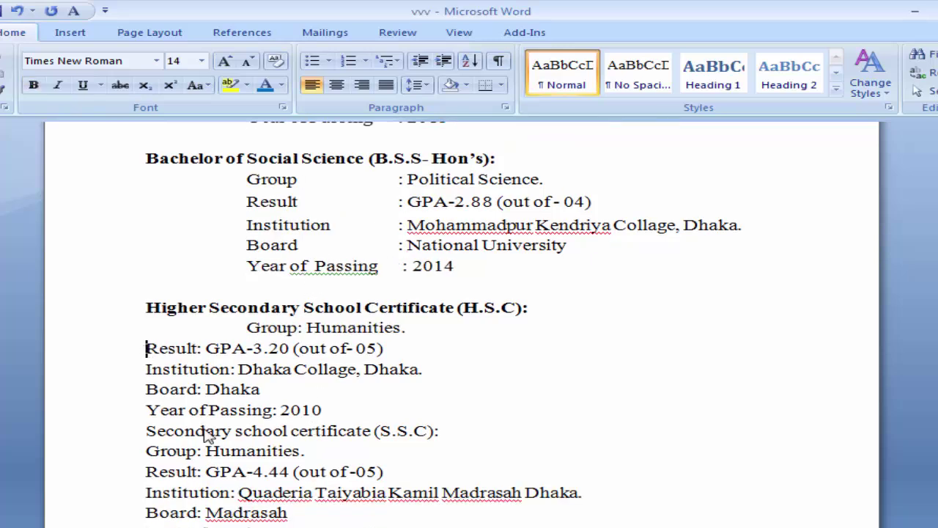
key("Tab")
left_click(146, 369)
key("Tab")
key("Tab")
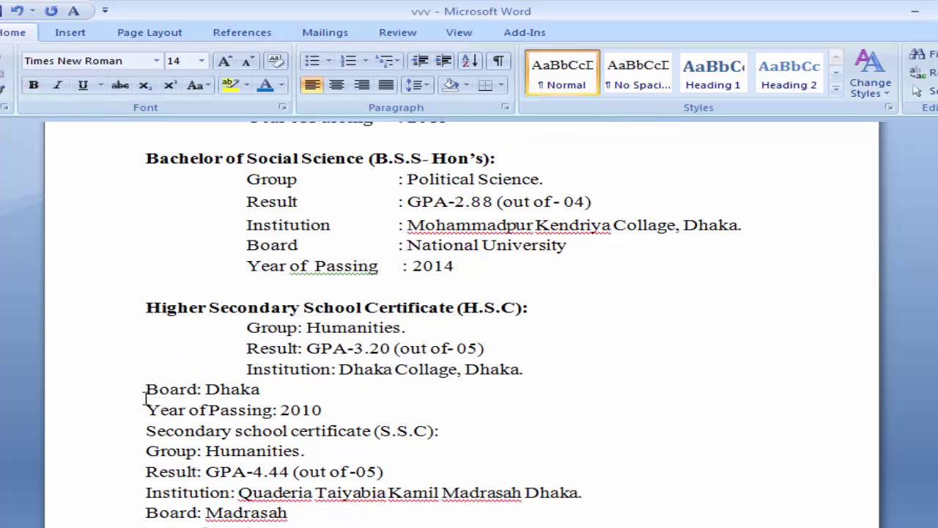
left_click(147, 388)
key("Tab")
key("Tab")
left_click(145, 410)
Step: Align the H.S.C colons, including ': Dhaka' and ': 2010', with the blocks above
key("Tab")
key("Tab")
left_click(297, 348)
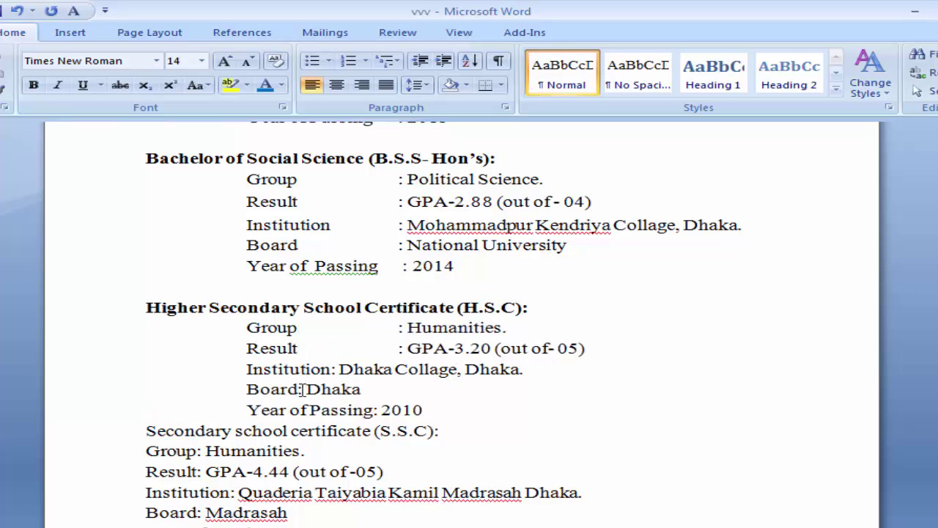
key("Tab")
left_click(334, 370)
key("Tab")
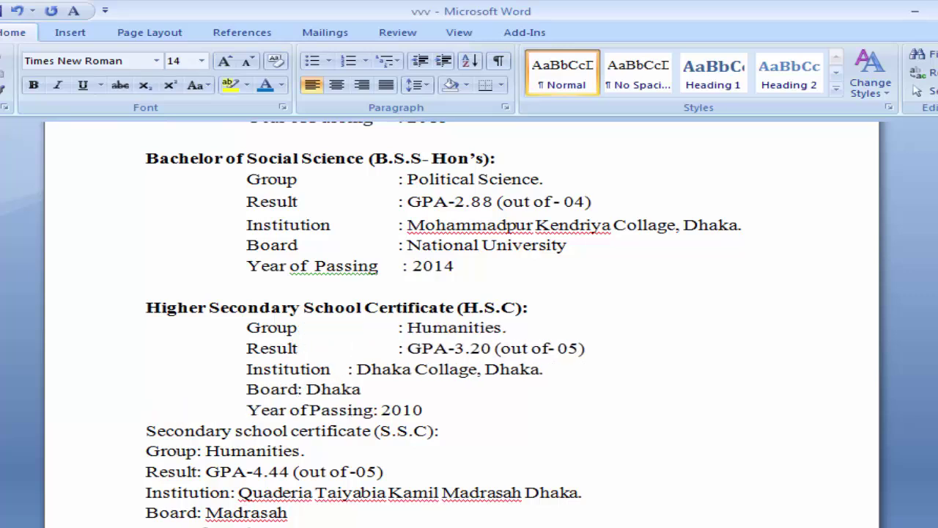
left_click(299, 389)
key("Tab")
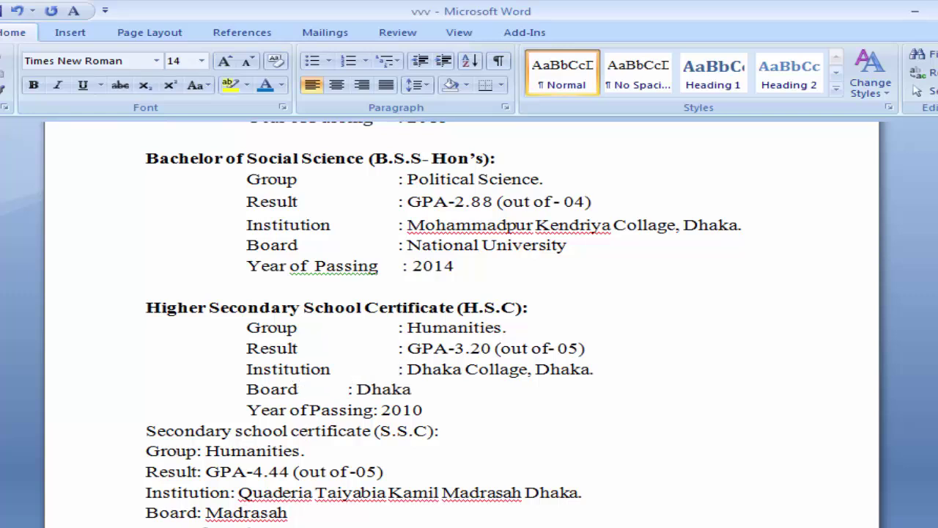
key("Tab")
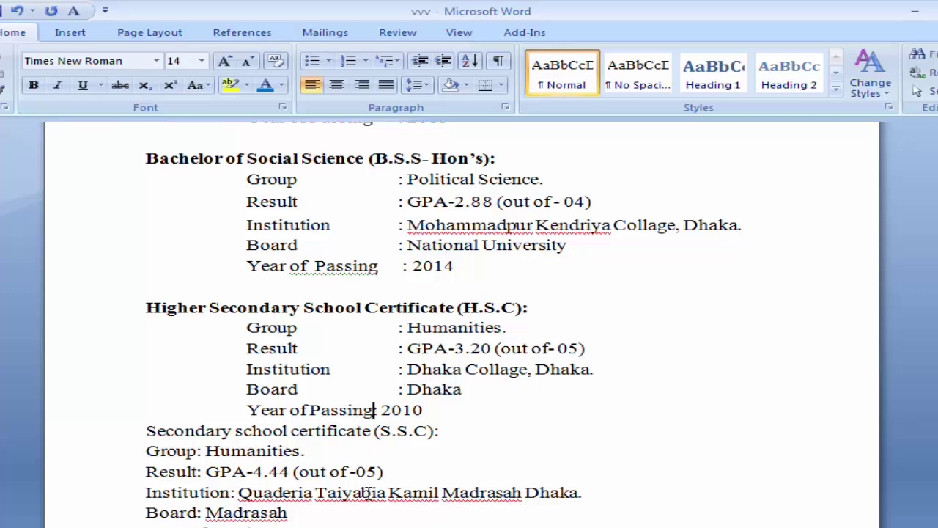
key("Tab")
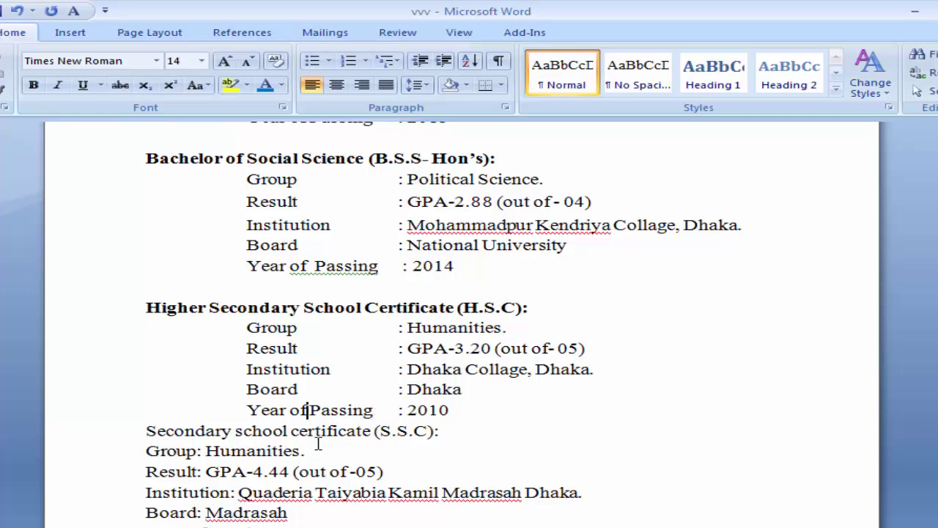
scroll(431, 453, "down", 1)
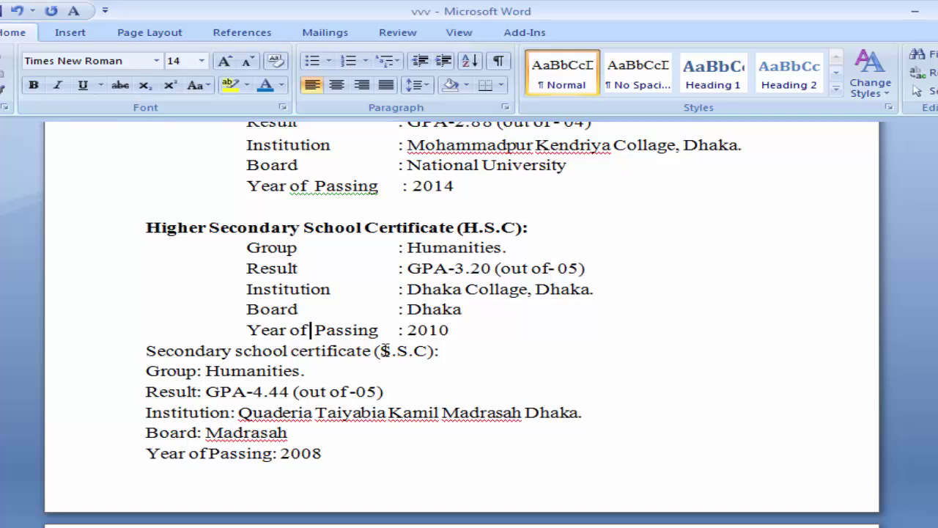
Step: Add a blank line after the H.S.C block and bold the Secondary school certificate (S.S.C) heading
left_click(464, 338)
key("Return")
scroll(307, 374, "down", 1)
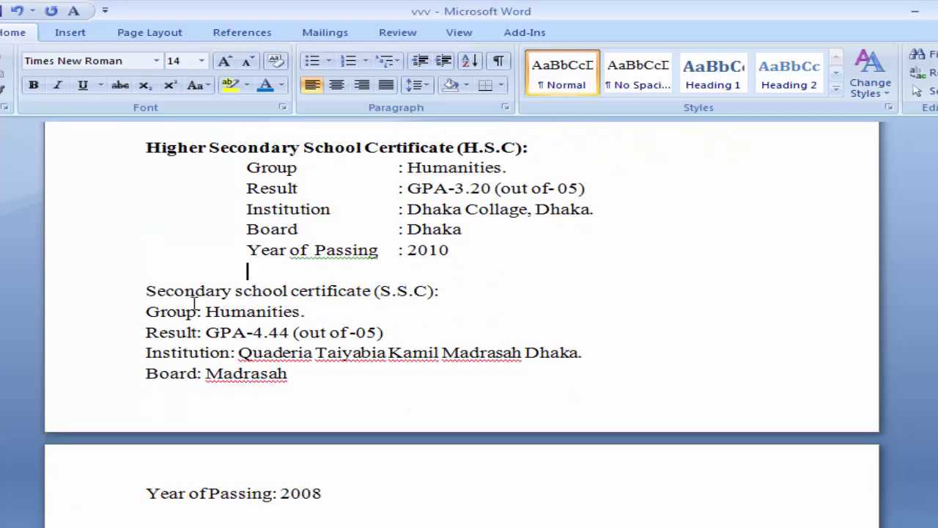
left_click_drag(150, 291, 443, 301)
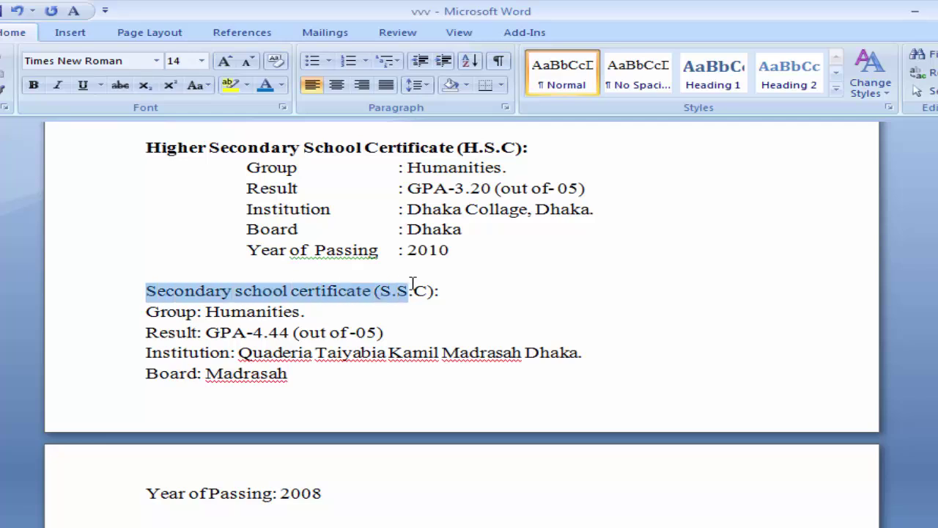
left_click(33, 85)
Step: Indent the S.S.C Group, Result, Institution and Board lines
left_click(147, 312)
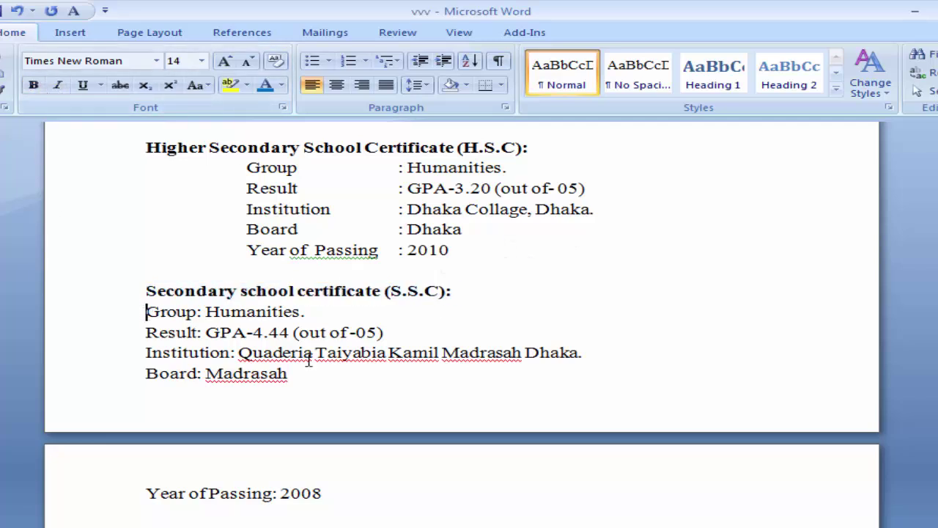
key("Tab")
key("Tab")
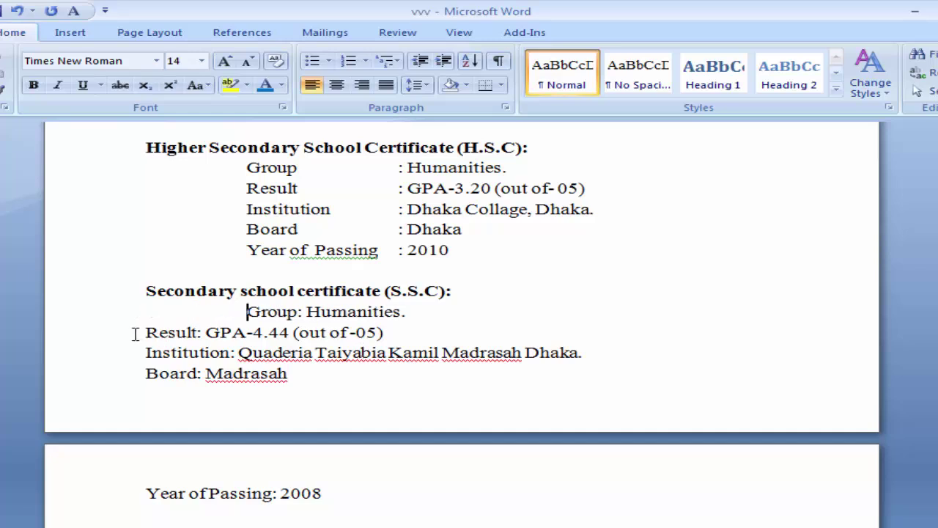
left_click(145, 332)
key("Tab")
key("Tab")
left_click(145, 353)
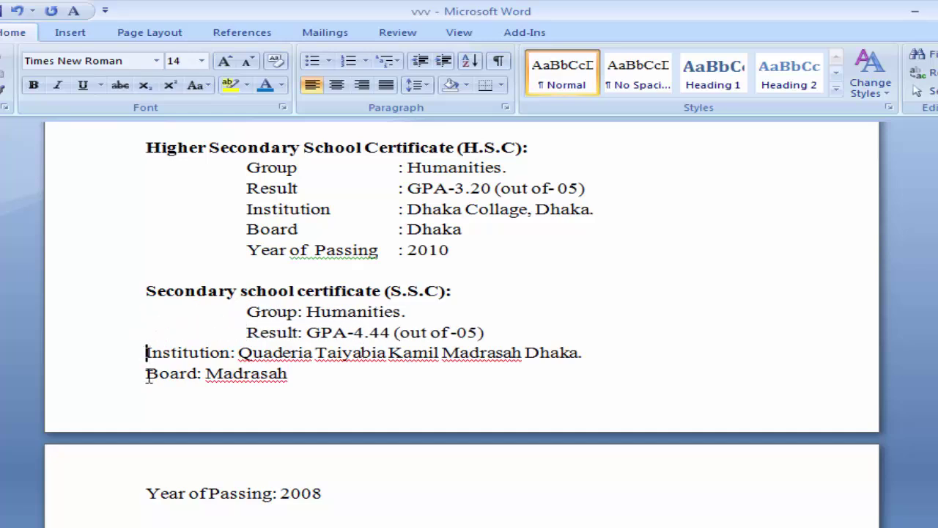
key("Tab")
key("Tab")
left_click(147, 373)
key("Tab")
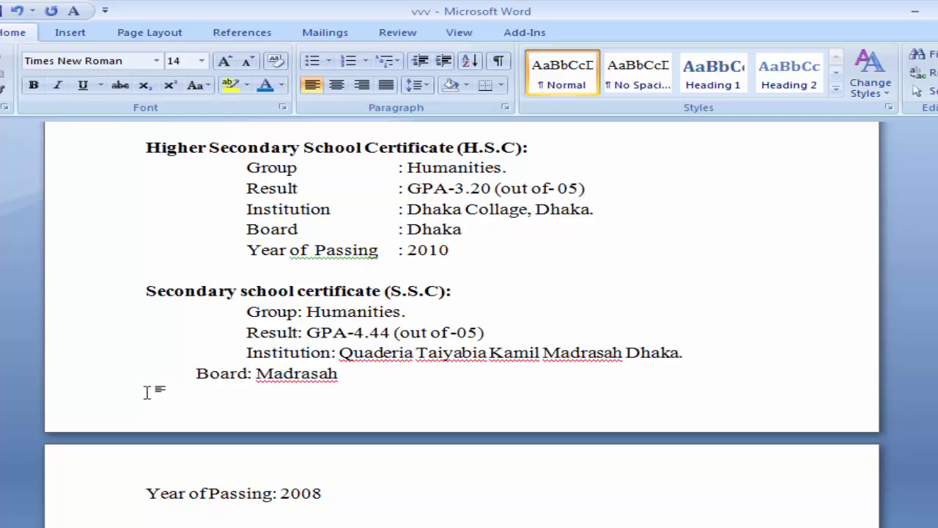
key("Tab")
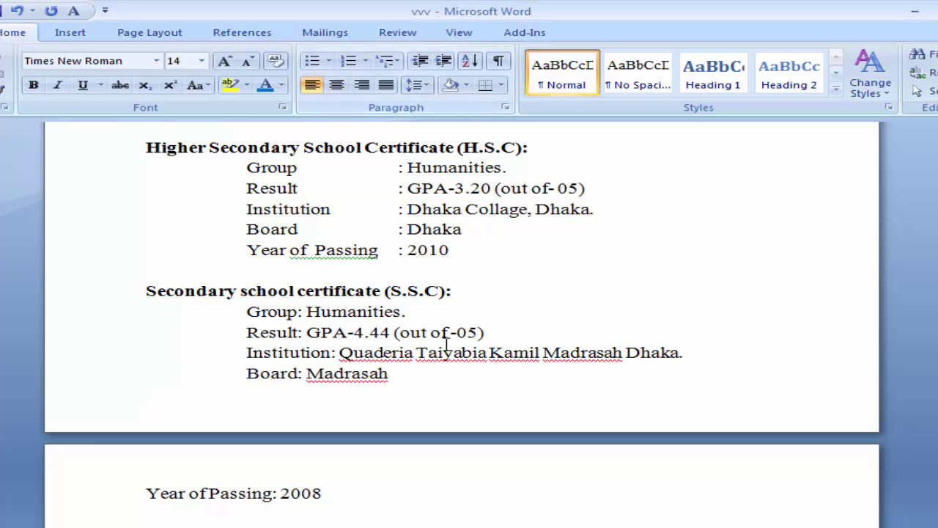
Step: Align the S.S.C colons for Humanities, GPA-4.44, the institution and Madrasah with those above
left_click(294, 313)
key("Tab")
key("Tab")
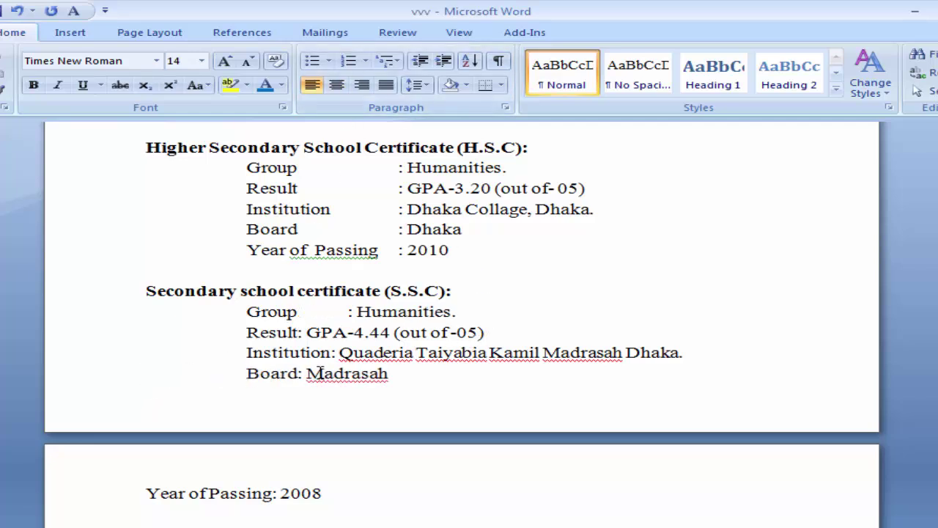
left_click(298, 334)
key("Tab")
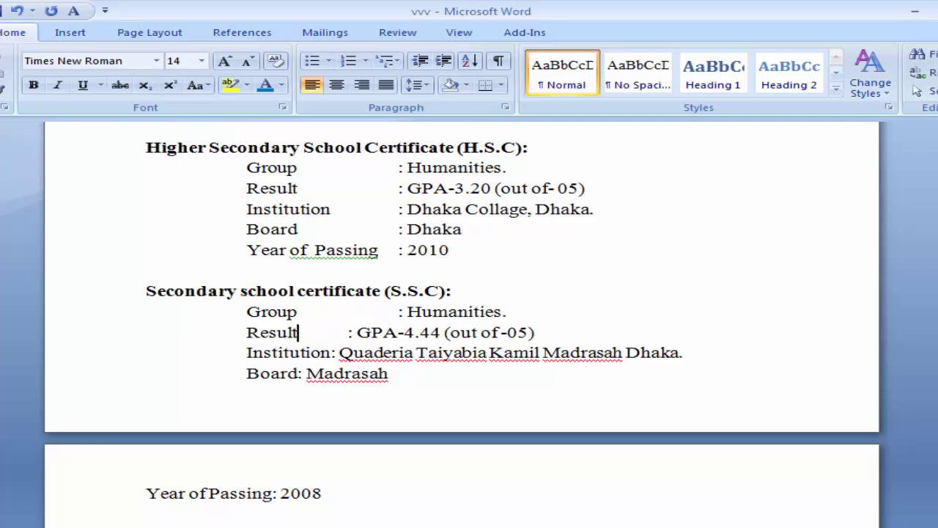
key("Tab")
left_click(334, 354)
key("Tab")
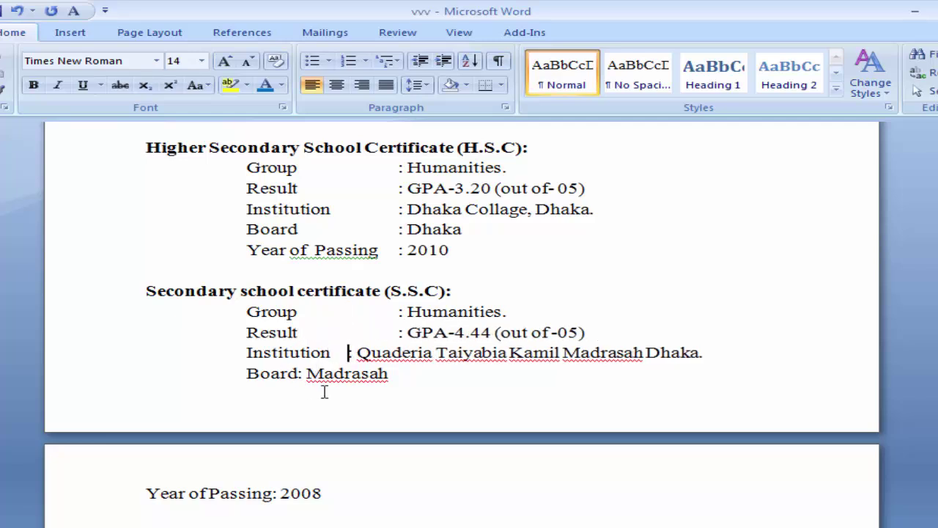
key("Tab")
left_click(301, 373)
key("Tab")
key("Tab")
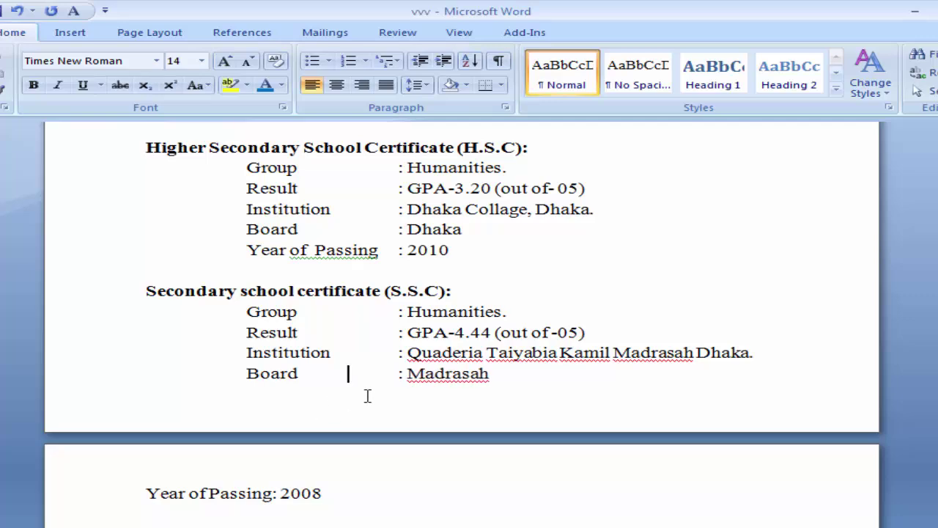
Step: Scroll up to inspect the Curriculum Vitae title formatting
scroll(379, 394, "down", 2)
scroll(380, 400, "up", 1)
scroll(380, 400, "up", 5)
scroll(291, 499, "up", 2)
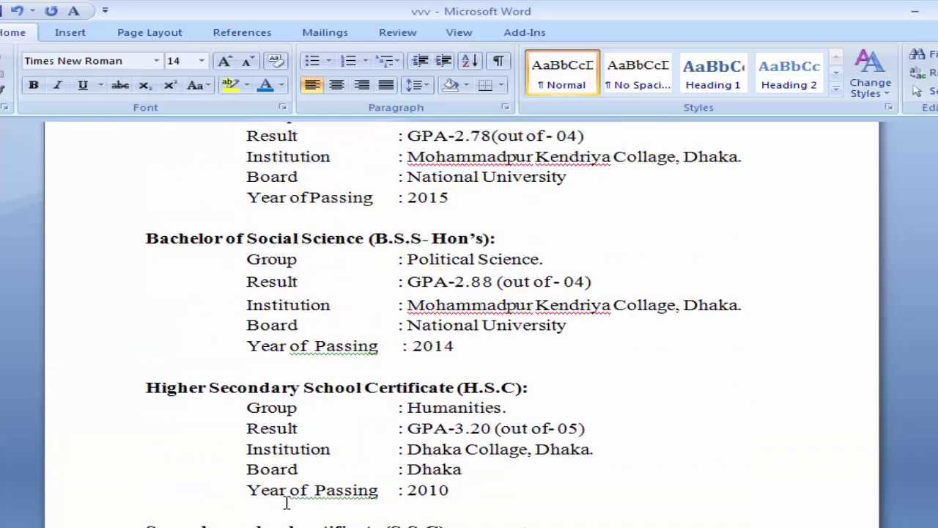
scroll(291, 499, "up", 3)
scroll(293, 497, "up", 3)
scroll(293, 498, "up", 2)
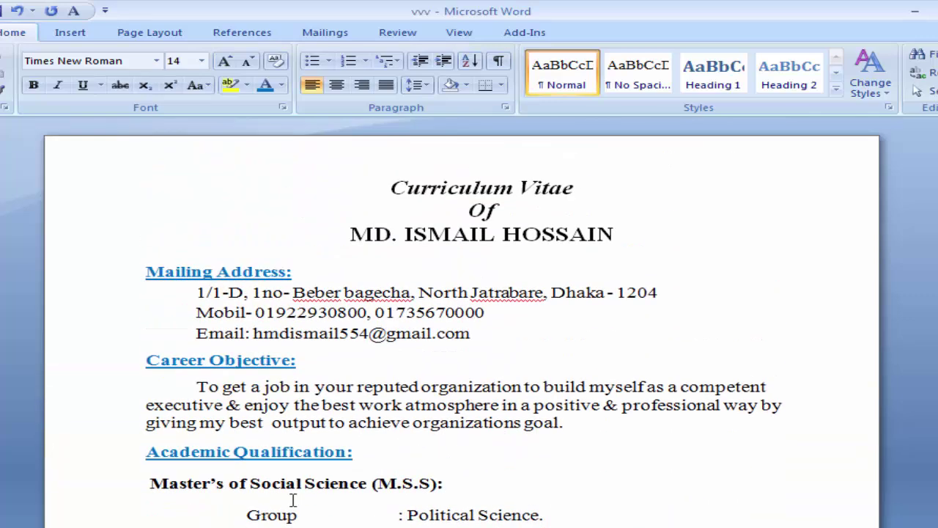
left_click(453, 172)
Step: Shrink the blank lines after the Master's and Bachelor's blocks and above S.S.C to size 9
scroll(436, 276, "down", 2)
scroll(435, 277, "down", 1)
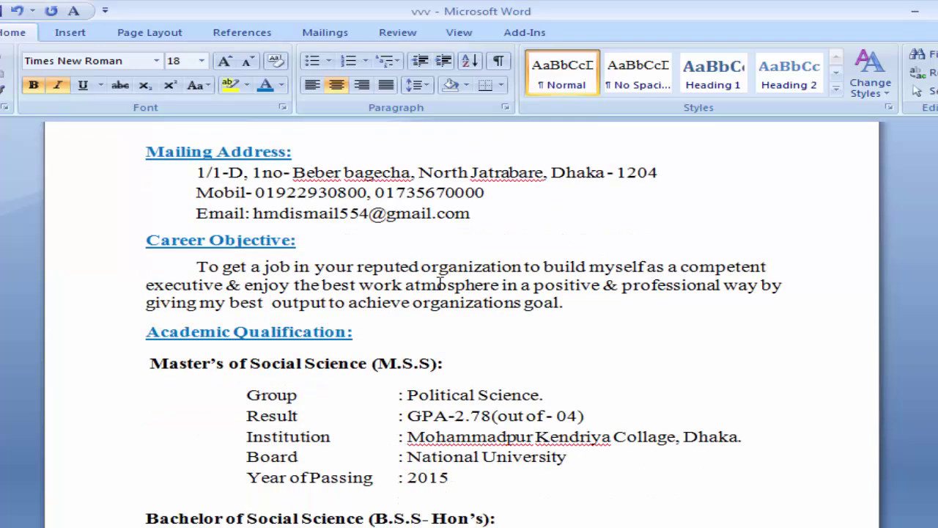
scroll(430, 276, "down", 2)
scroll(372, 329, "down", 1)
scroll(371, 329, "down", 1)
left_click(337, 299)
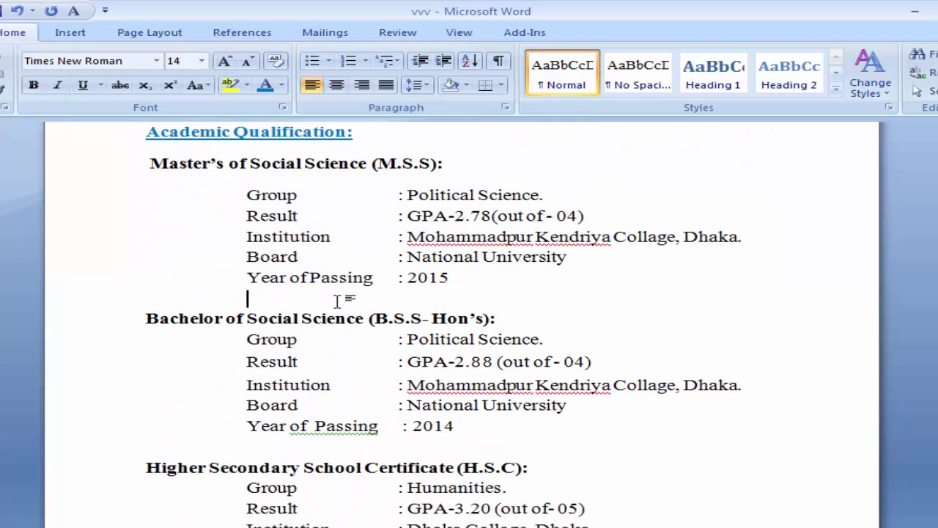
key("ctrl+shift+comma")
key("ctrl+shift+comma")
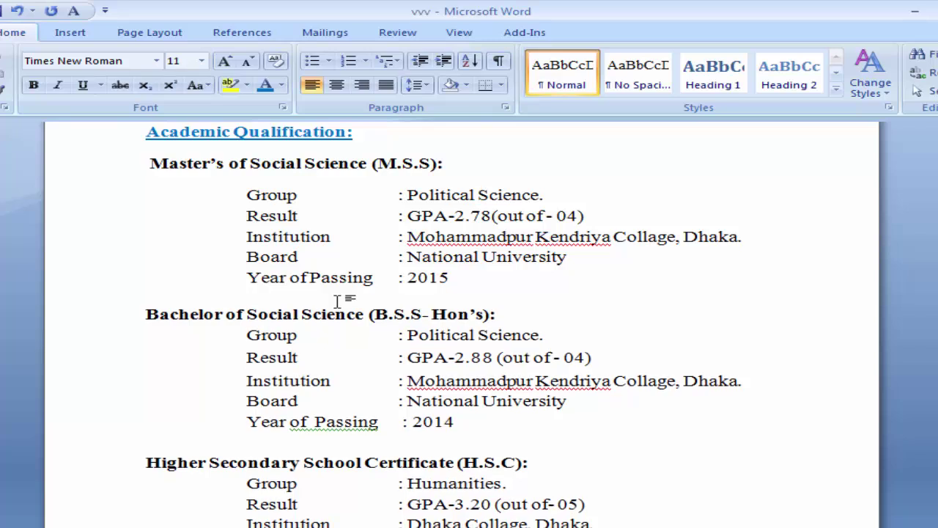
key("ctrl+shift+comma")
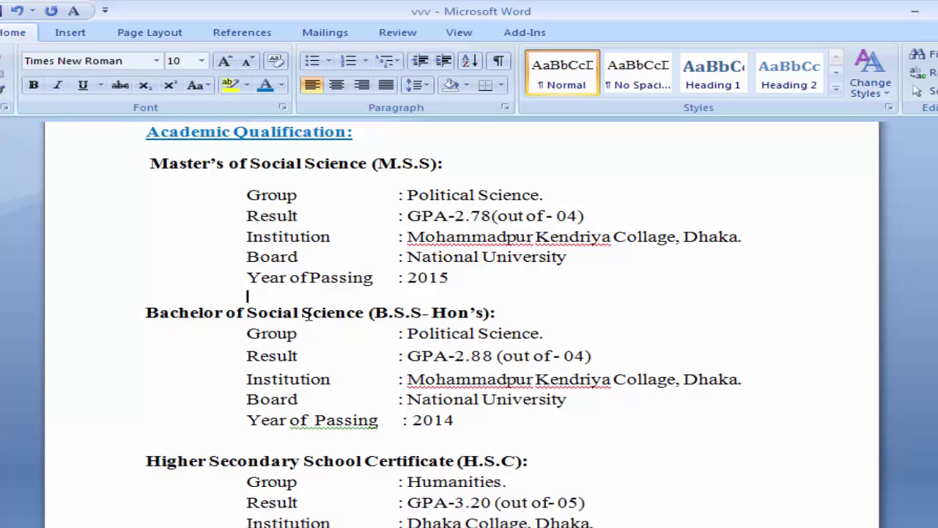
scroll(308, 314, "down", 2)
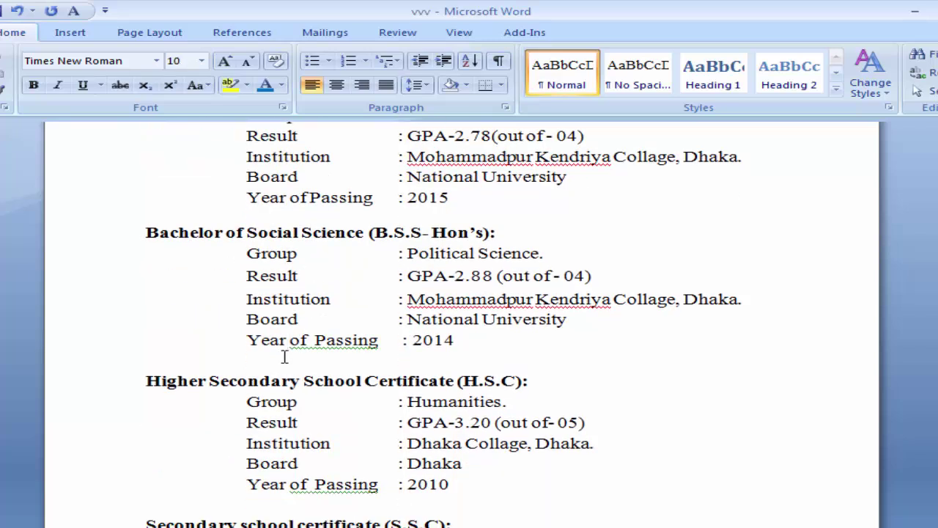
key("ctrl+bracketleft")
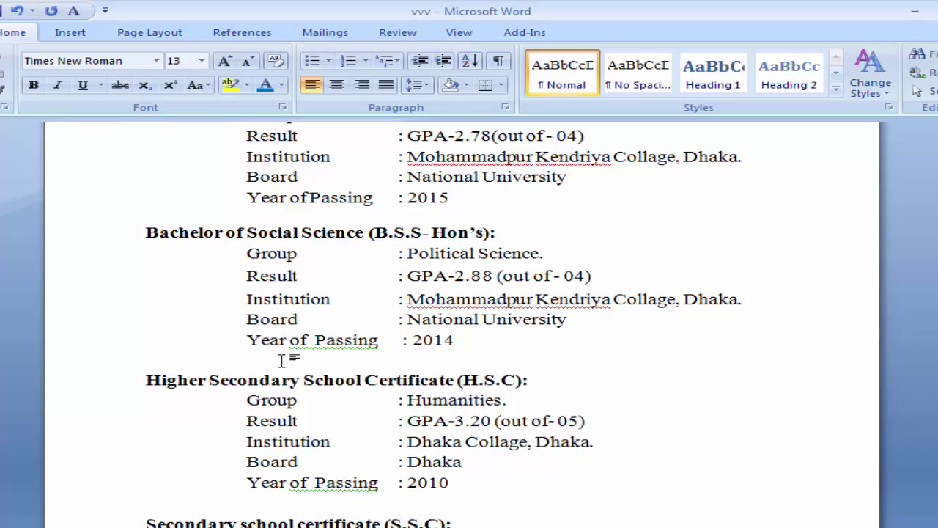
key("ctrl+bracketleft")
key("ctrl+bracketleft")
key("ctrl+bracketleft")
key("ctrl+bracketleft")
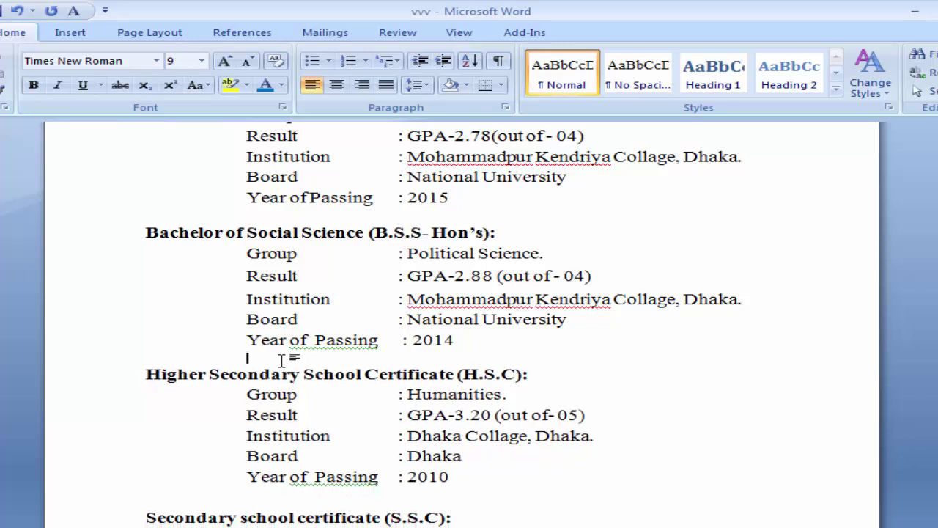
scroll(280, 360, "down", 2)
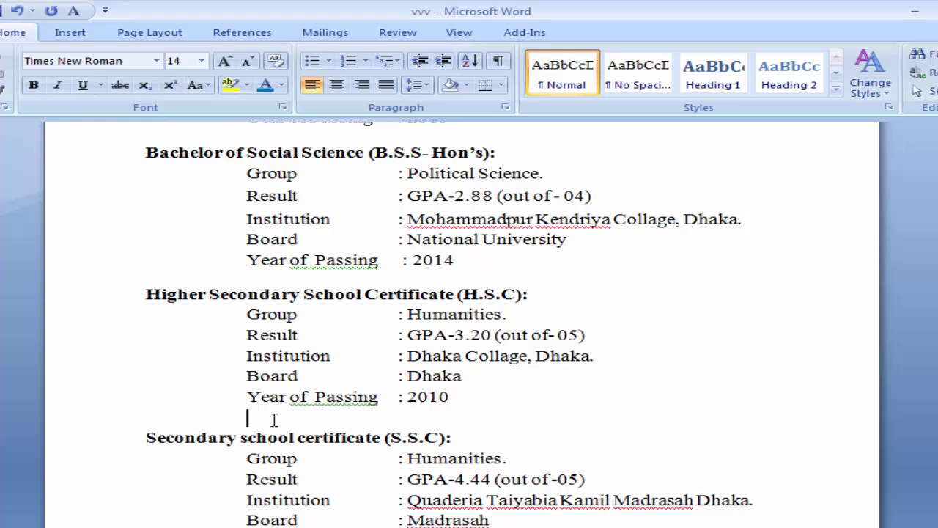
key("ctrl+shift+comma")
key("ctrl+shift+comma")
key("ctrl+shift+comma")
key("ctrl+shift+comma")
scroll(273, 419, "down", 1)
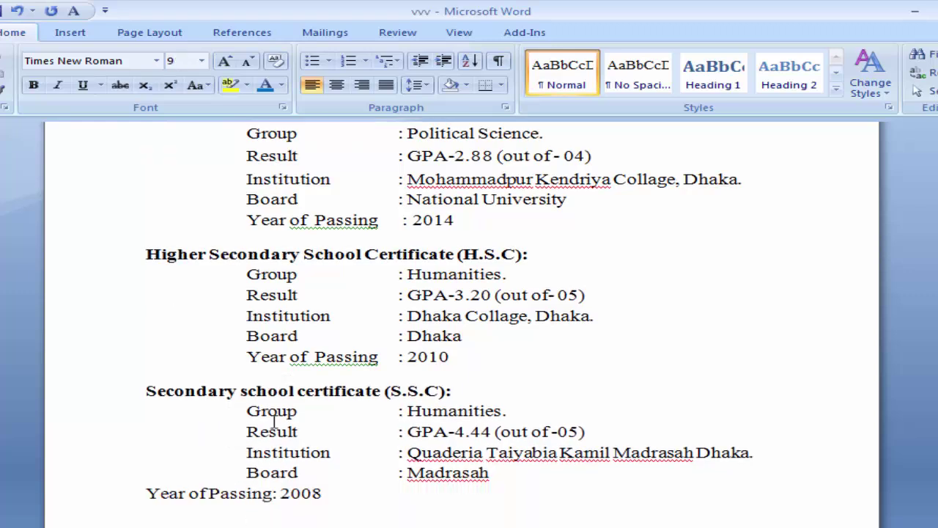
scroll(273, 419, "down", 3)
Step: Indent the S.S.C 'Year of Passing : 2008' row and align its colon with those above
left_click(147, 373)
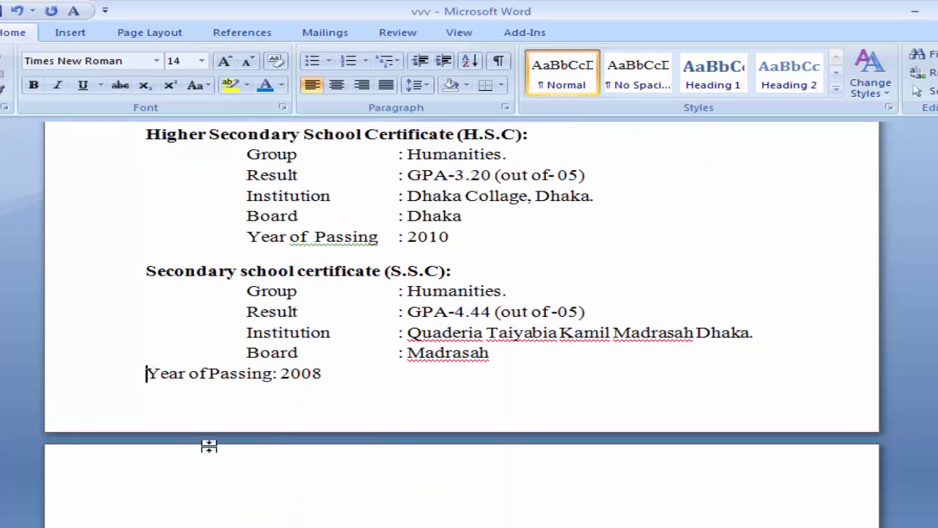
key("Tab")
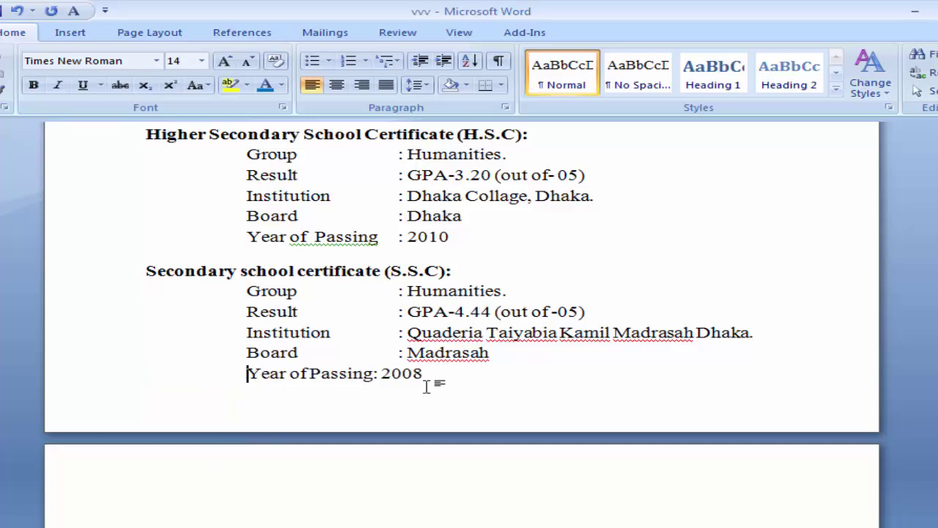
left_click_drag(371, 374, 377, 374)
type(":")
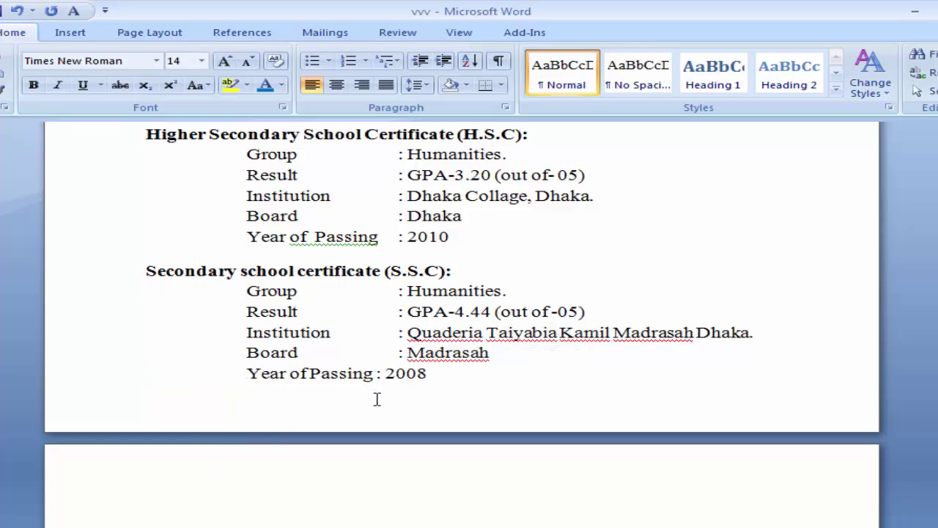
key("Tab")
scroll(560, 373, "down", 4)
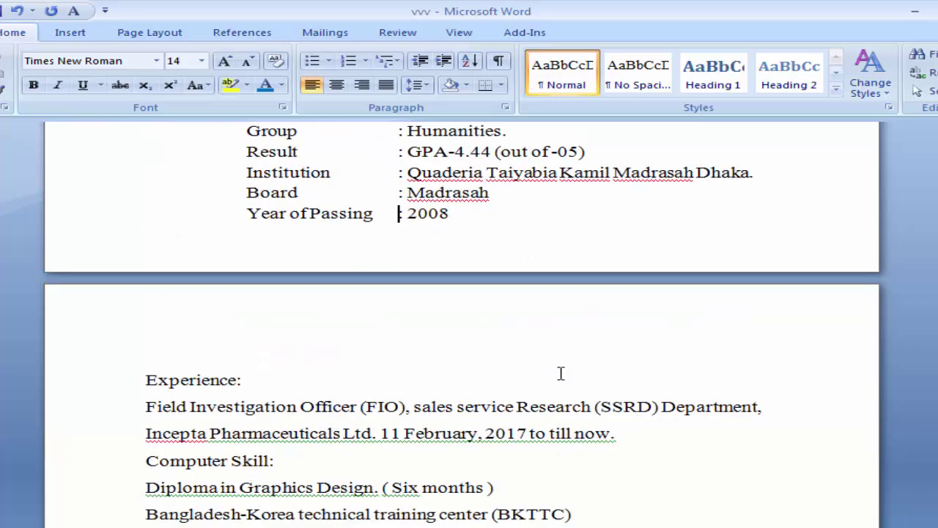
scroll(560, 373, "down", 1)
Step: Format the 'Experience:' heading bold, underlined and blue
left_click_drag(144, 343, 250, 344)
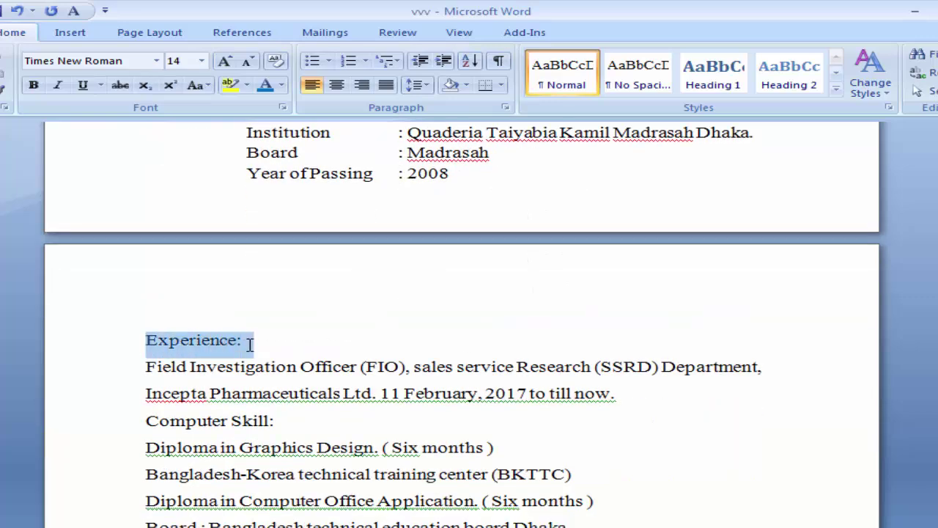
left_click(33, 85)
left_click(84, 85)
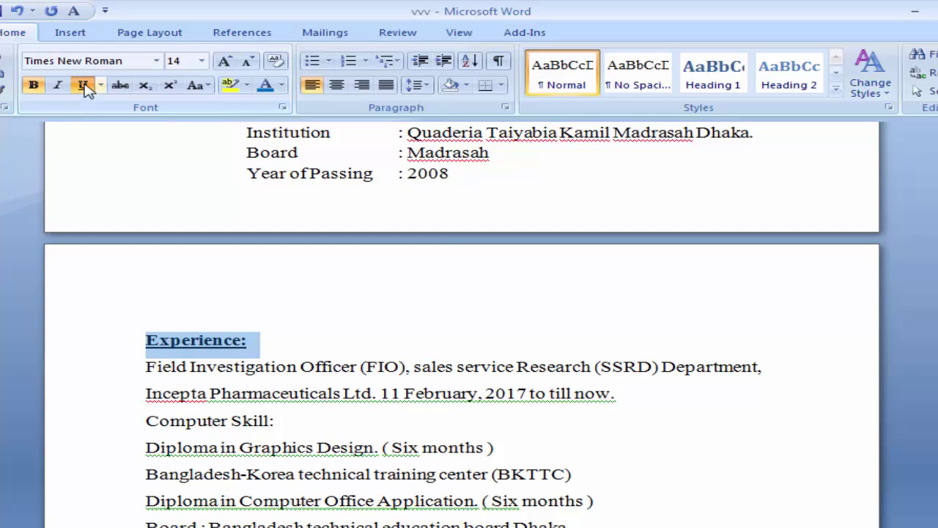
left_click(282, 86)
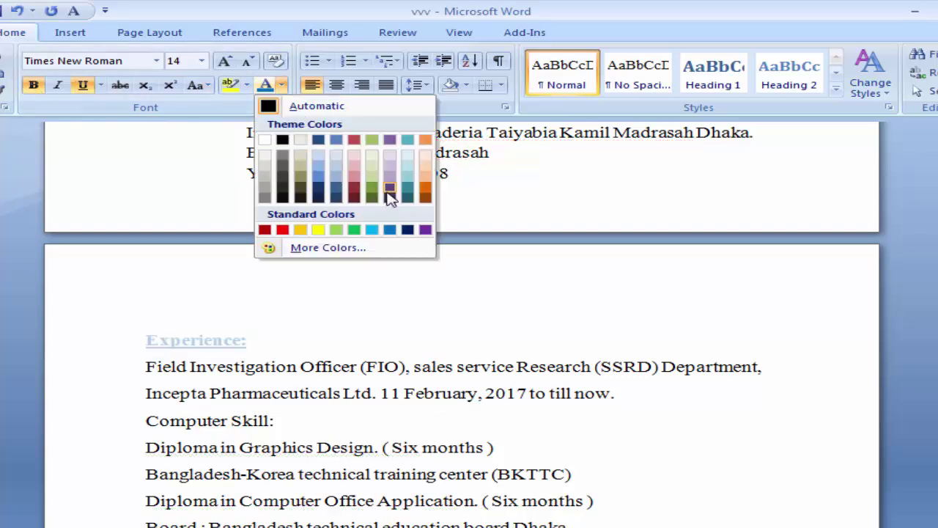
left_click(391, 230)
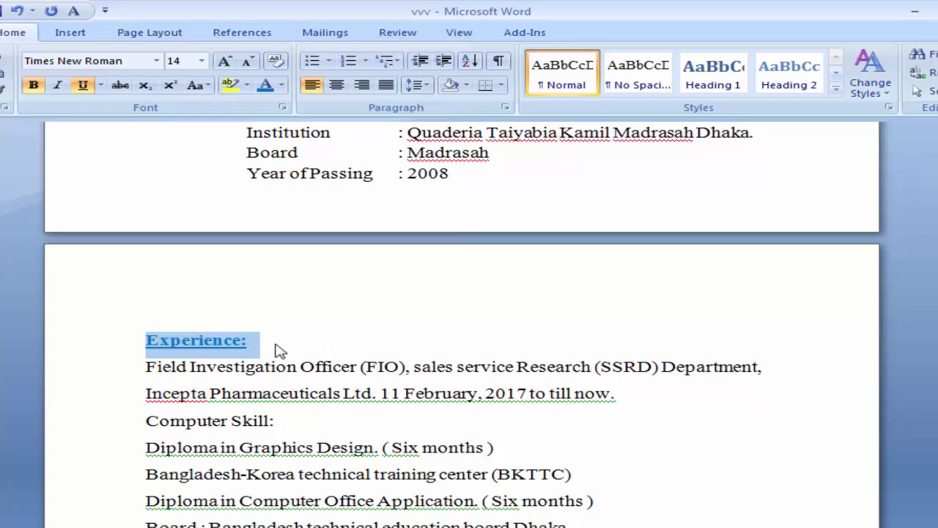
left_click(466, 85)
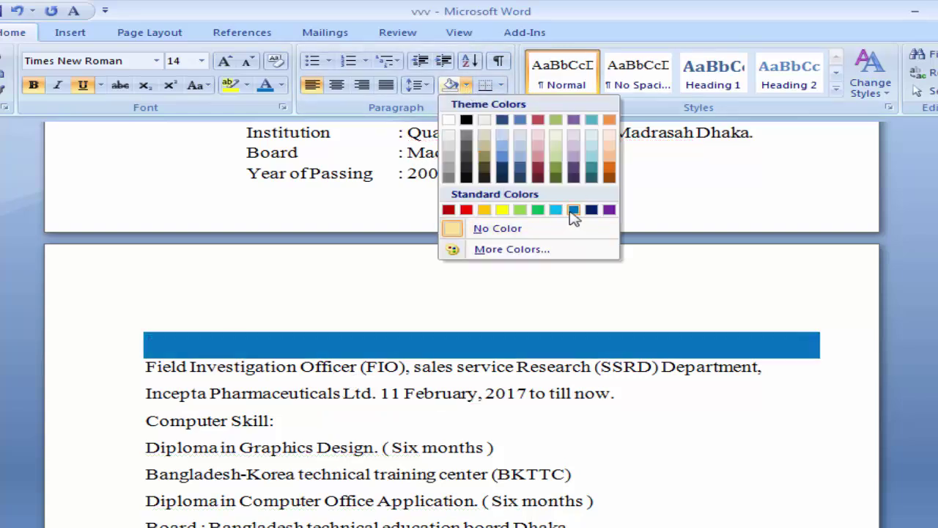
left_click(341, 352)
Step: Indent the Field Investigation and Incepta job-description lines
scroll(361, 362, "down", 1)
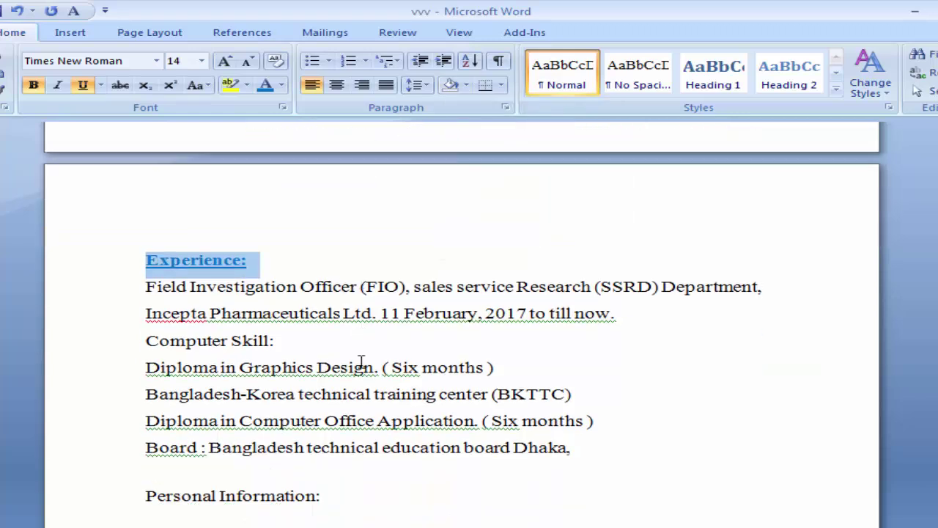
left_click(159, 289)
left_click(147, 287)
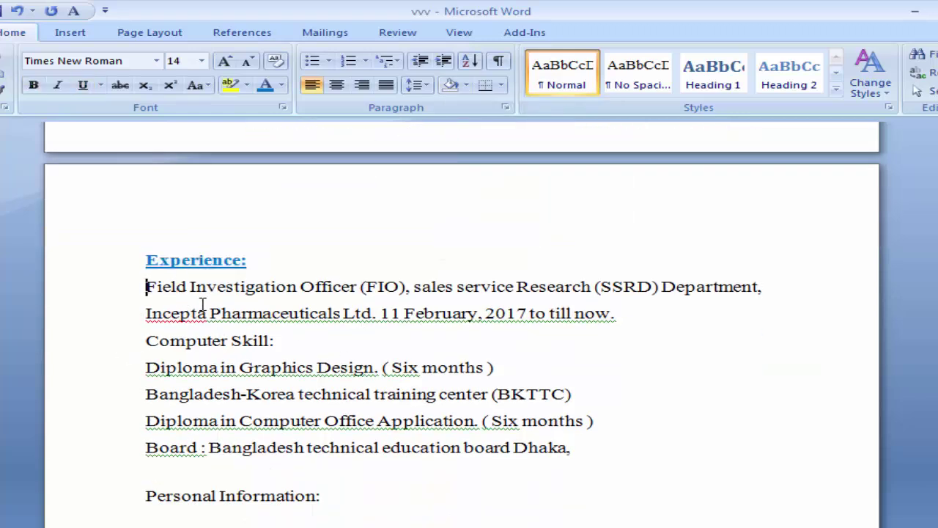
key("Tab")
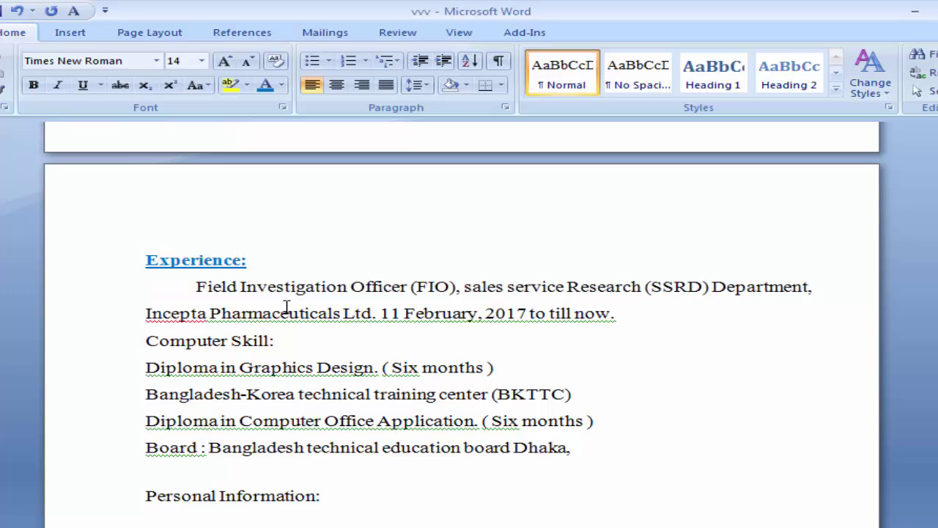
left_click(146, 315)
key("Tab")
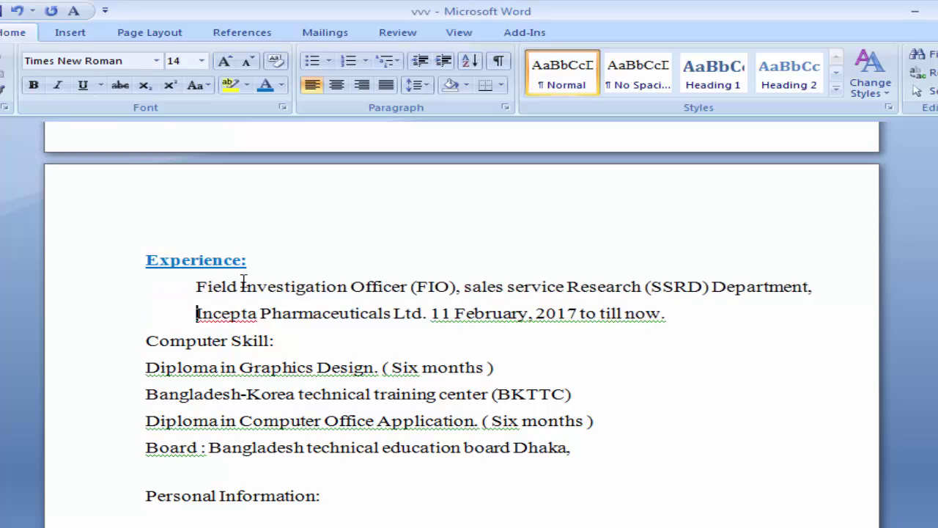
scroll(335, 331, "down", 2)
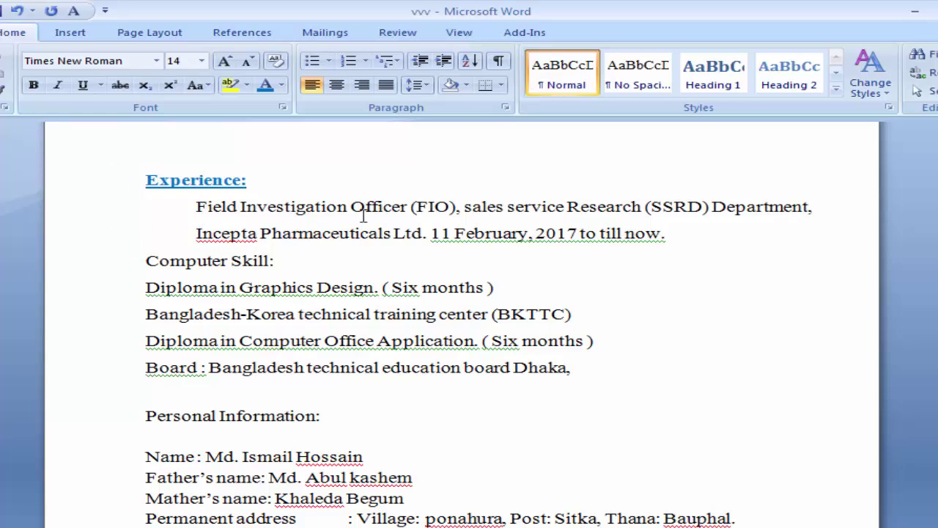
Step: Make the 'Computer Skill:' heading bold, underlined and blue
left_click_drag(146, 262, 281, 261)
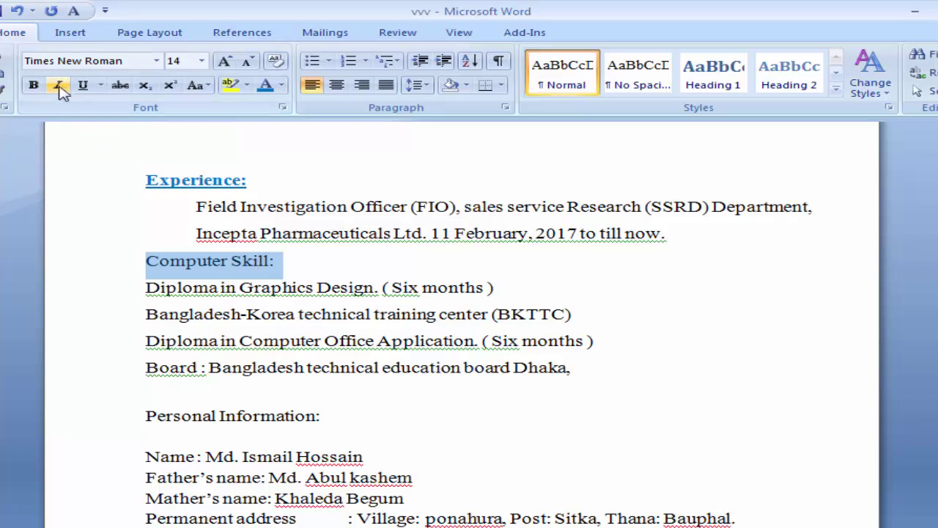
left_click(33, 85)
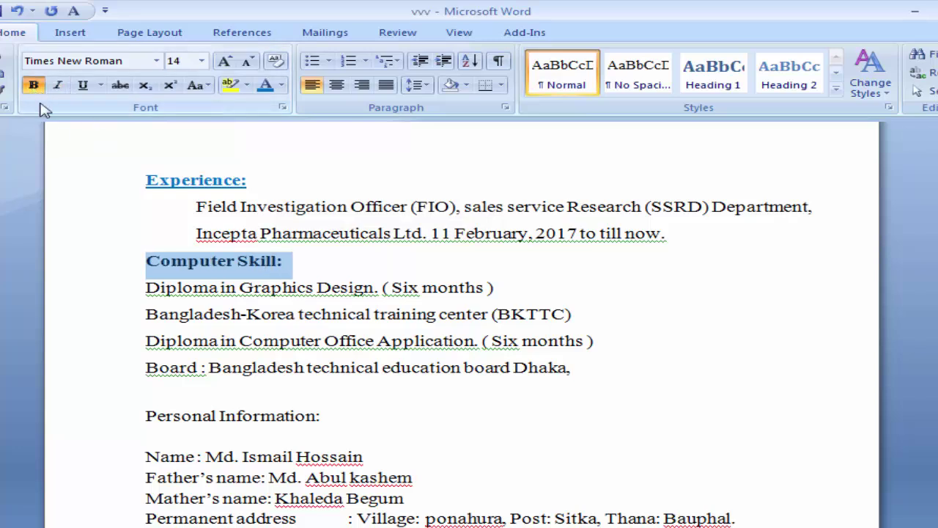
left_click(83, 85)
left_click(268, 86)
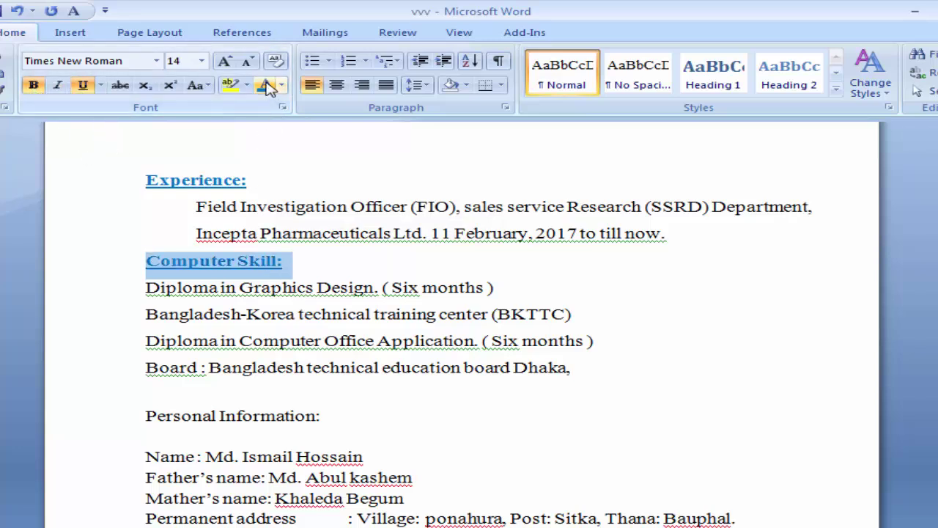
left_click(288, 262)
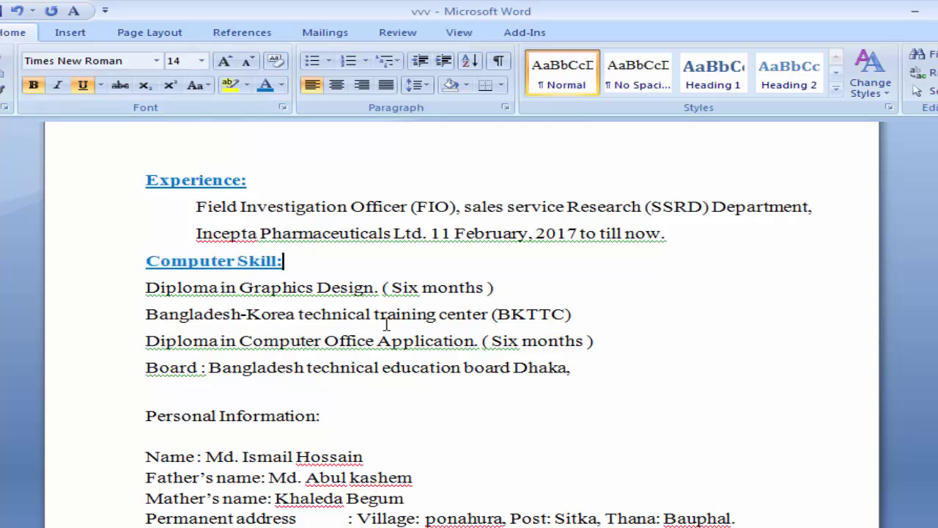
Step: Add arrow bullets to the Graphics Design and Computer Office Application diploma lines
scroll(386, 325, "down", 1)
left_click(149, 247)
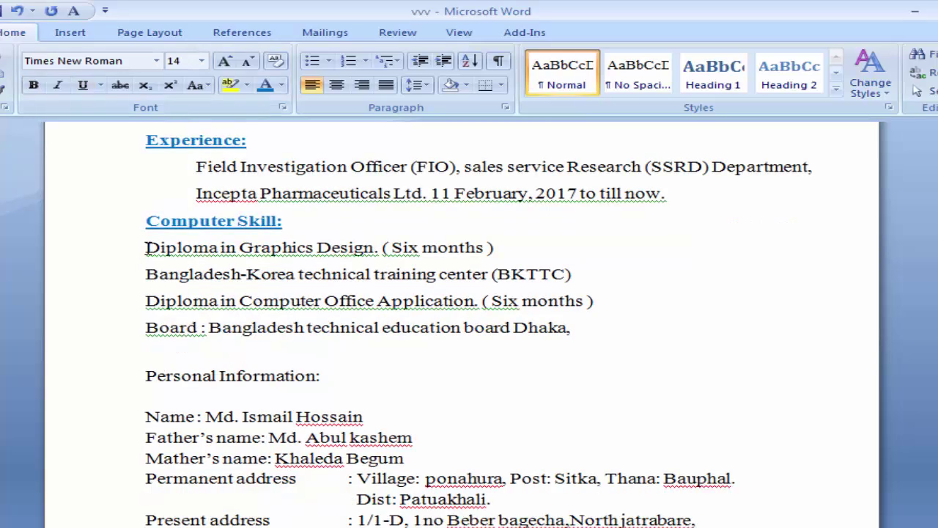
left_click(330, 63)
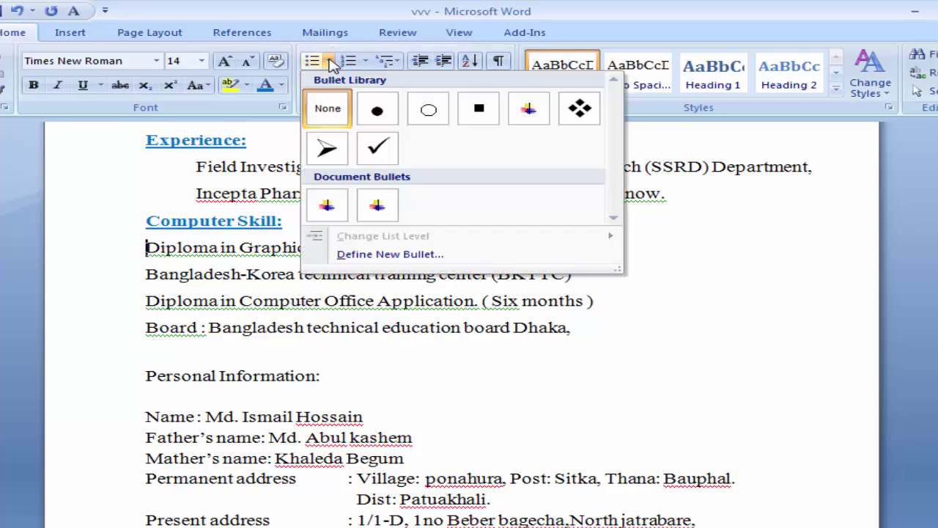
left_click(529, 111)
left_click(143, 303)
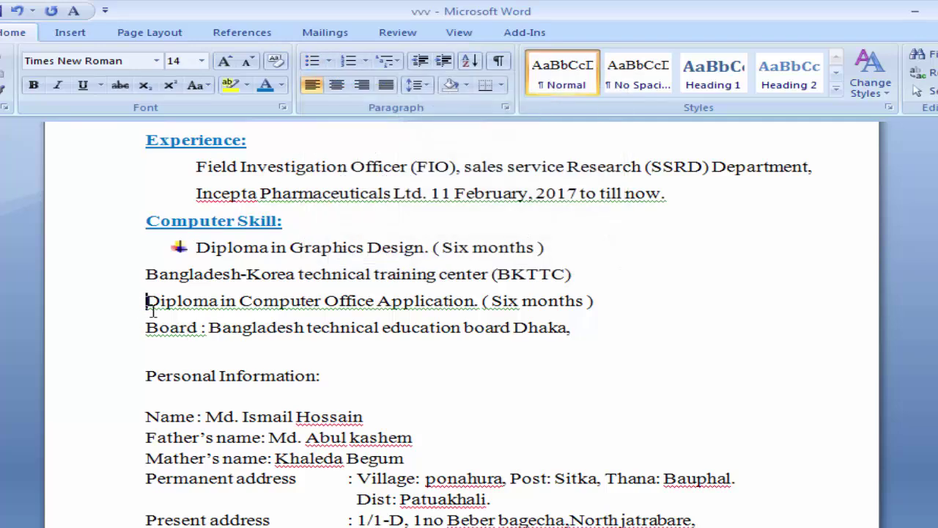
left_click(329, 61)
left_click(329, 111)
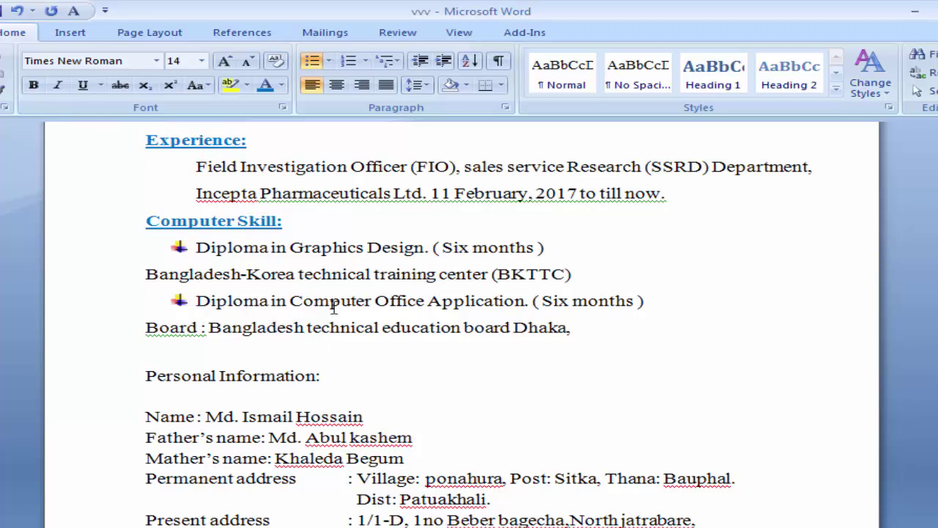
Step: Tab-indent the Bangladesh-Korea and Board detail lines under the diploma bullet text
left_click(145, 275)
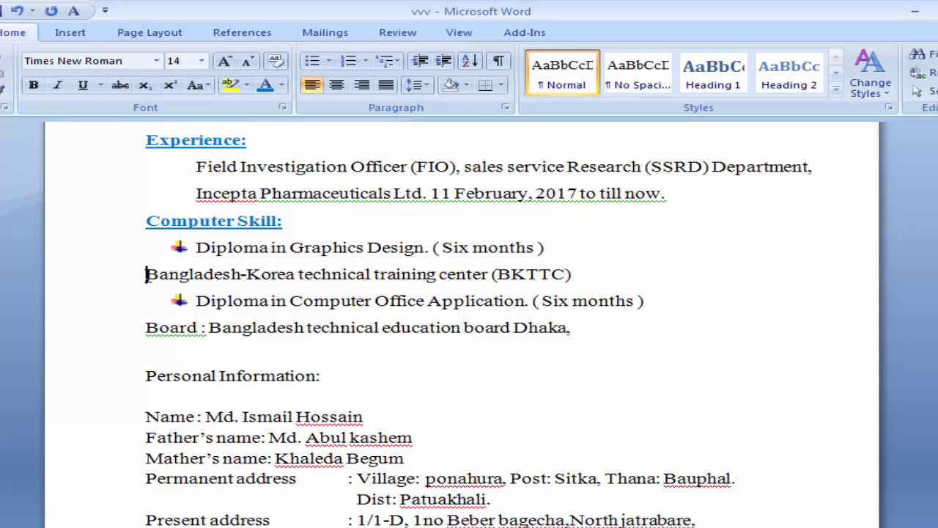
key("Tab")
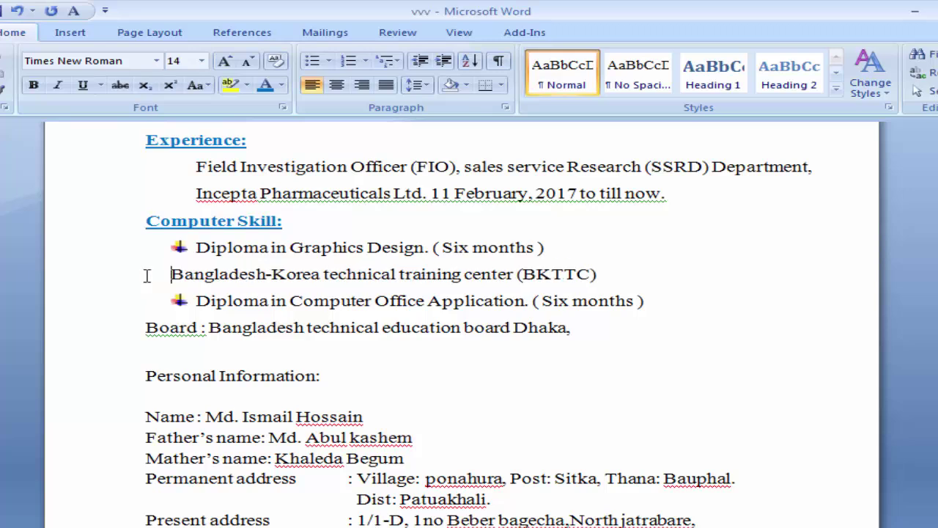
key("Tab")
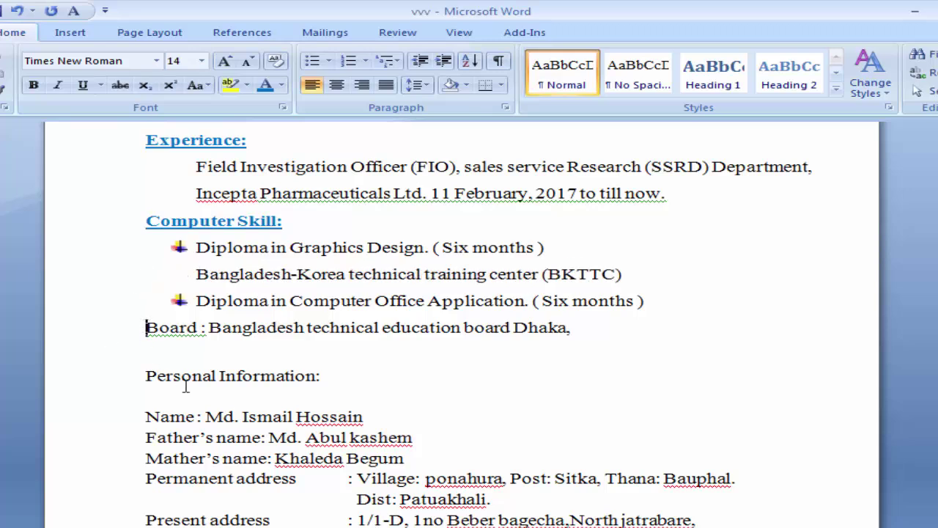
key("Tab")
key("Tab")
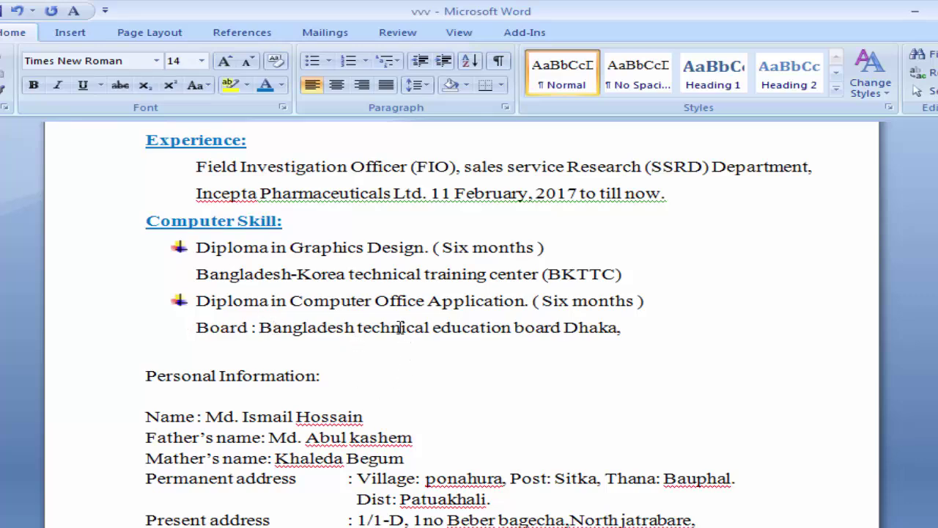
scroll(506, 401, "down", 1)
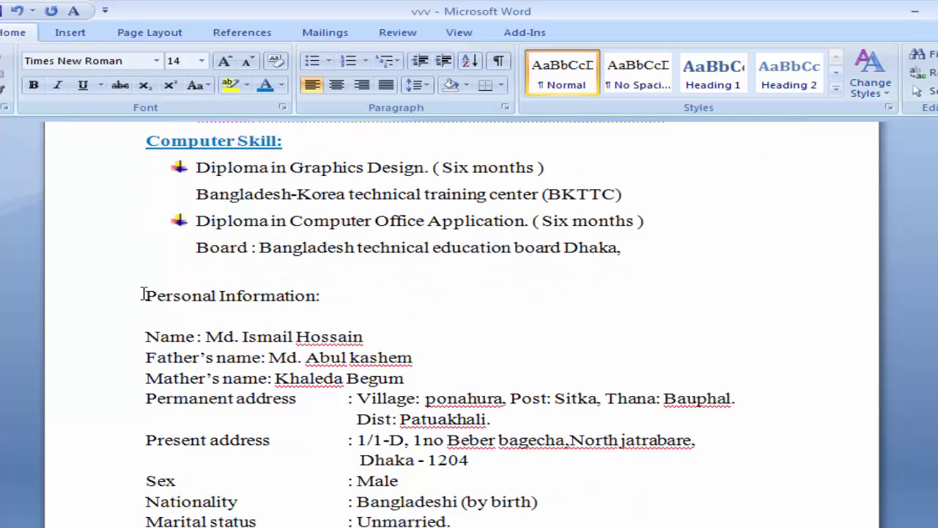
left_click_drag(143, 295, 331, 296)
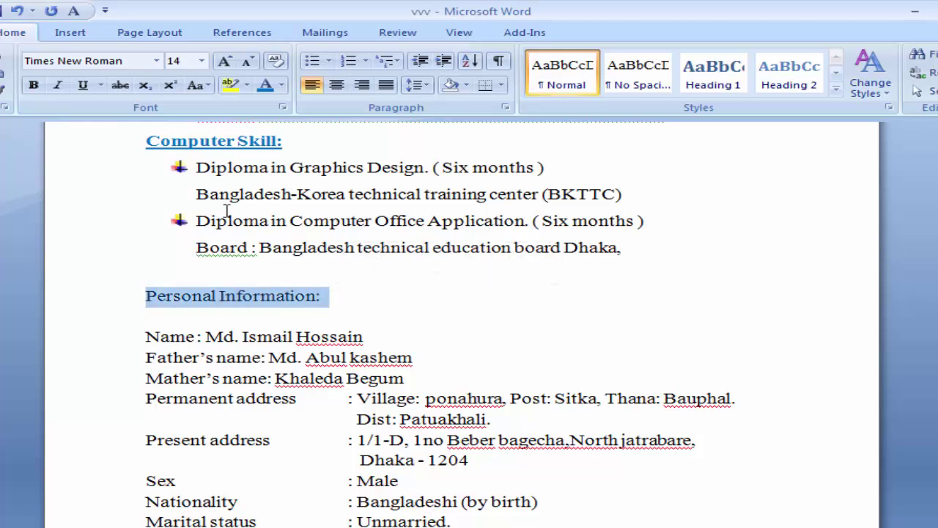
left_click(34, 86)
left_click(83, 85)
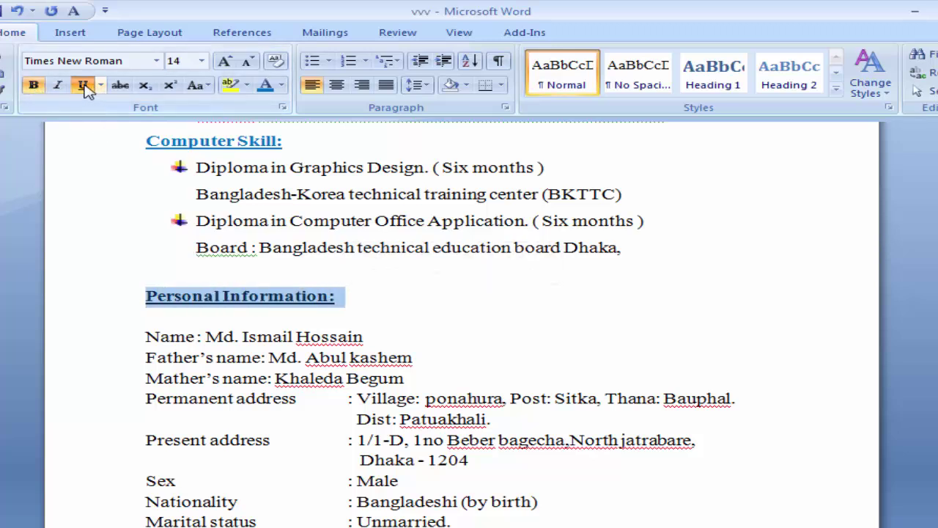
left_click(303, 296)
scroll(228, 419, "down", 2)
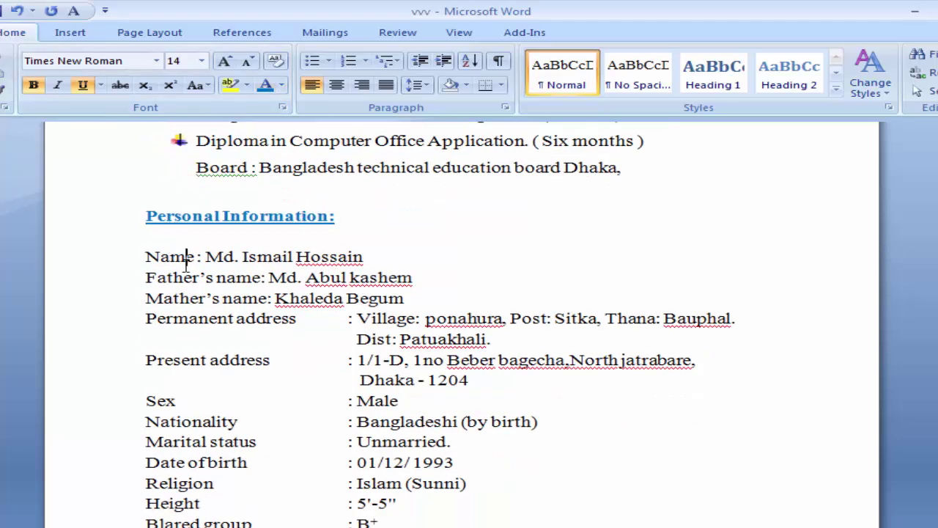
left_click(198, 277)
left_click(211, 298)
left_click(228, 318)
left_click(231, 360)
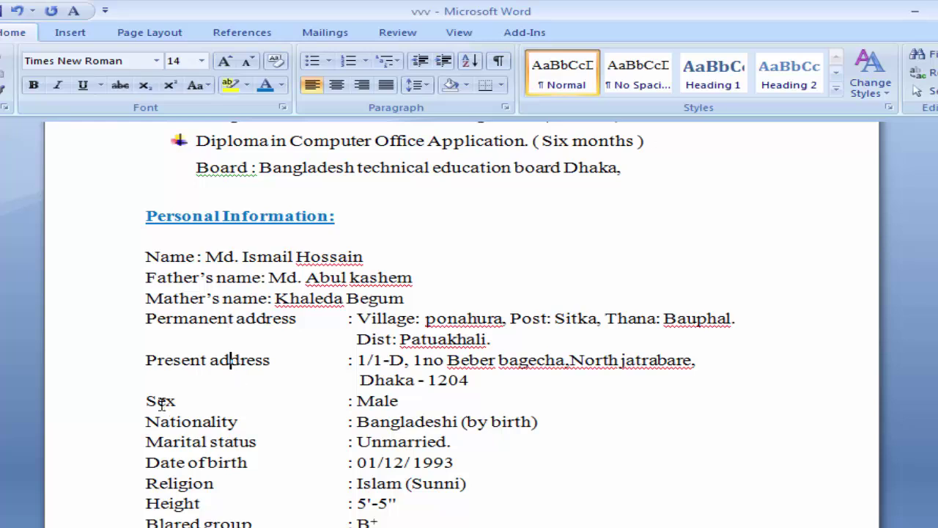
left_click_drag(156, 400, 166, 400)
left_click(212, 421)
scroll(294, 428, "down", 1)
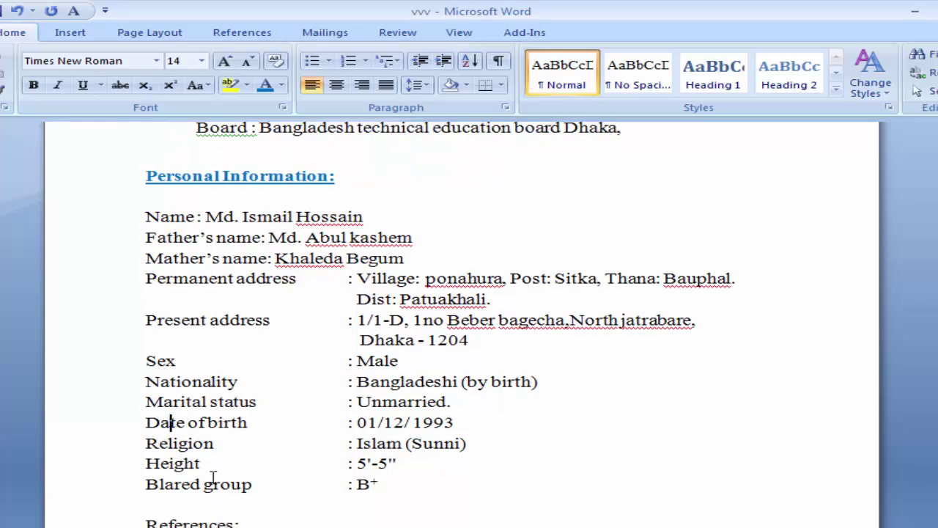
left_click(194, 442)
scroll(284, 450, "down", 1)
left_click(192, 443)
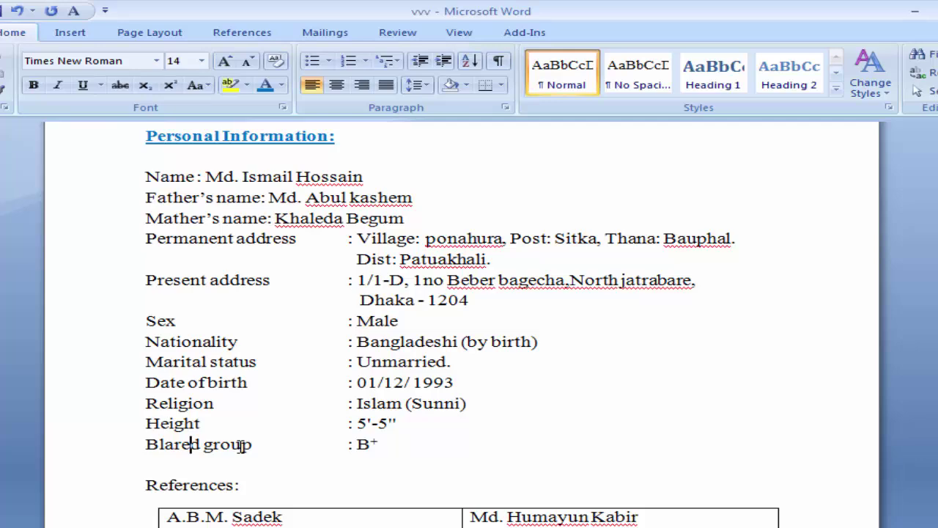
scroll(212, 452, "down", 2)
scroll(190, 435, "up", 2)
scroll(228, 425, "up", 1)
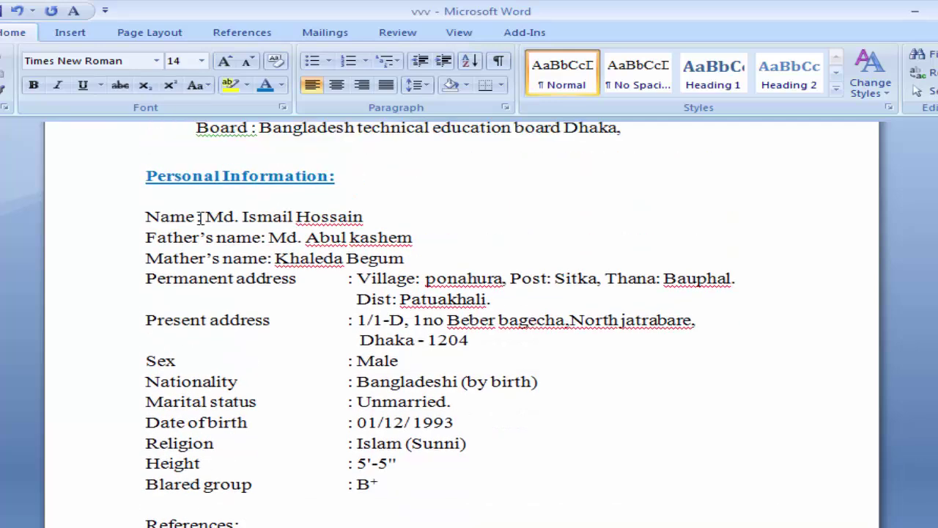
Step: Tab-align the colons of the Name, Father's name and Mather's name lines with the other personal details
key("Tab")
key("Tab")
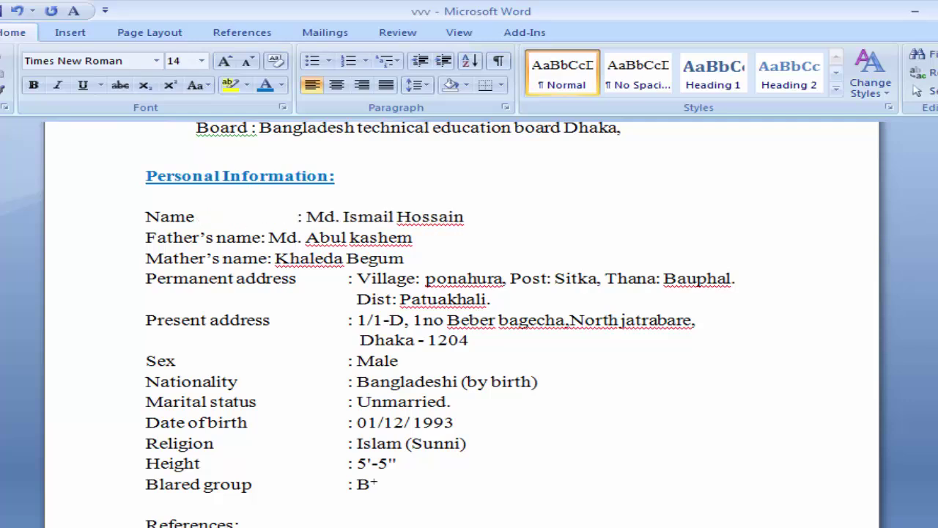
key("Tab")
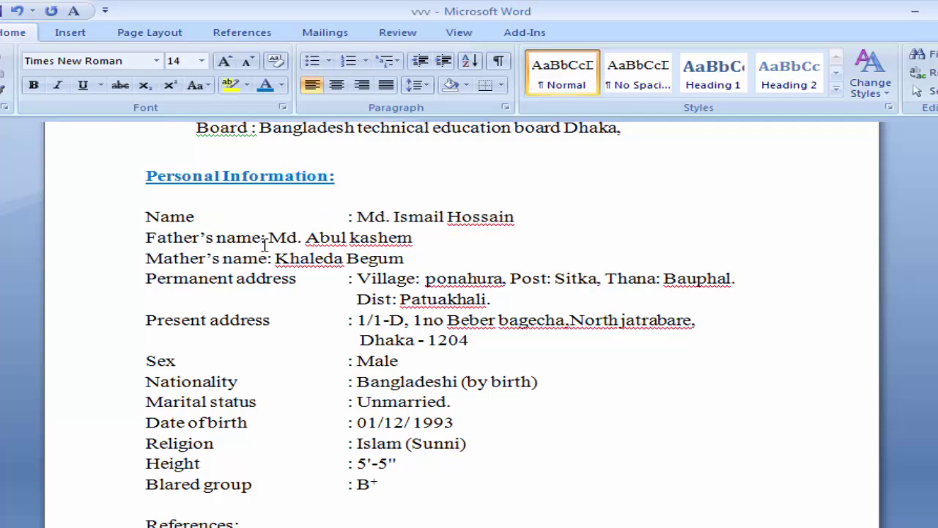
key("Tab")
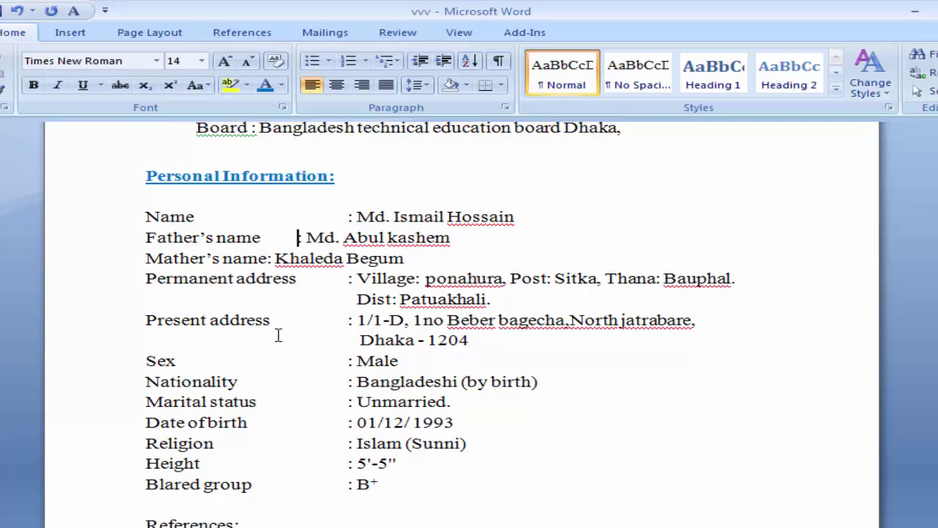
key("Tab")
left_click(269, 258)
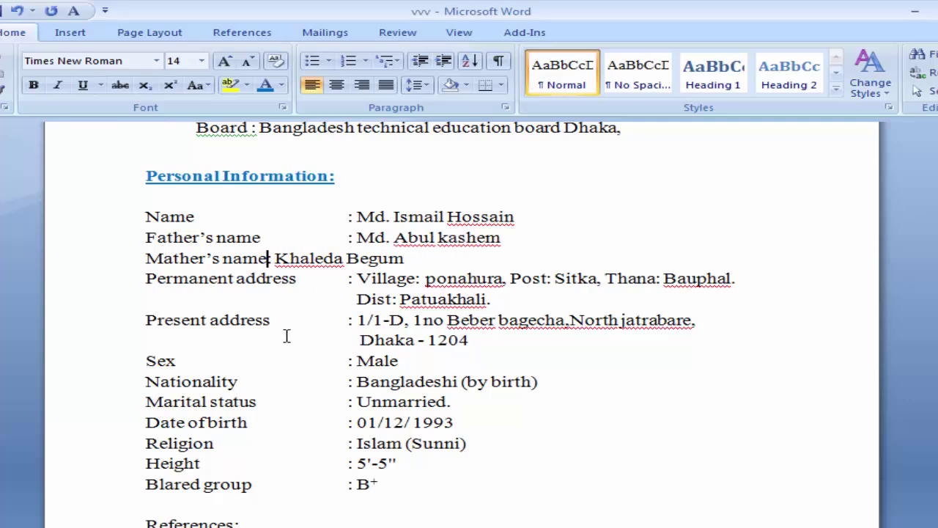
key("Tab")
key("Tab")
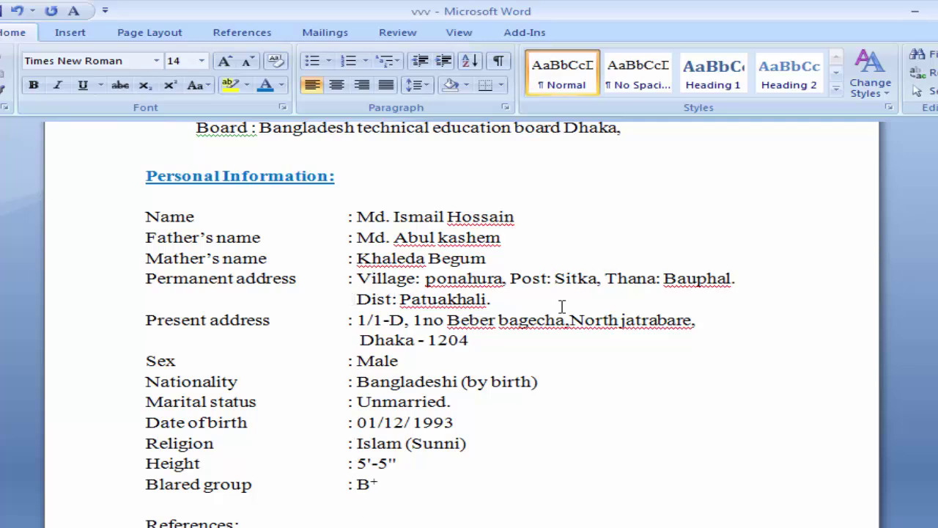
scroll(559, 309, "down", 1)
scroll(559, 309, "down", 2)
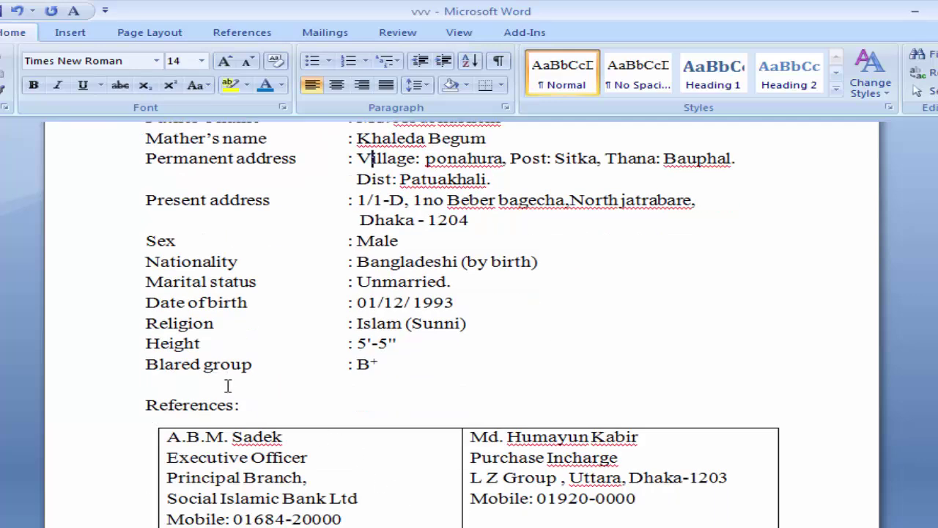
scroll(280, 430, "down", 3)
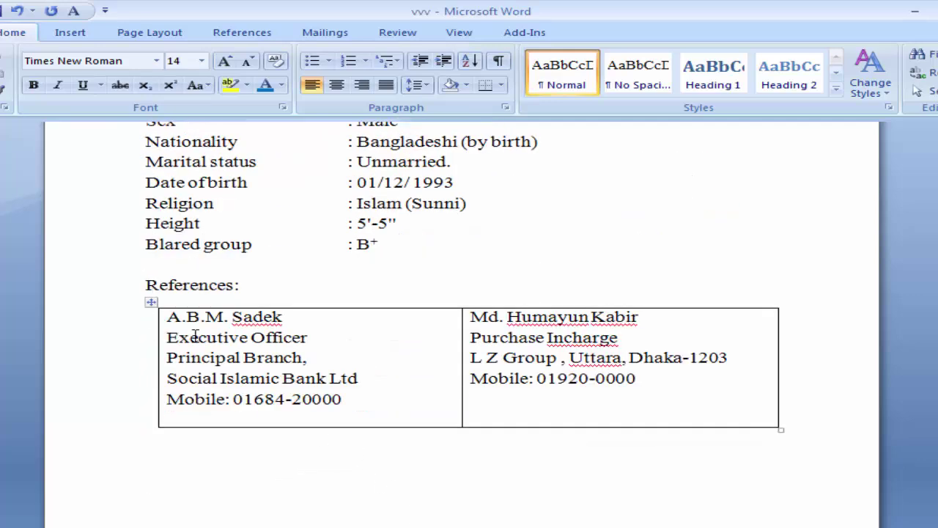
Step: Add an empty line after References: and insert a two-column, one-row table
left_click(258, 289)
key("Return")
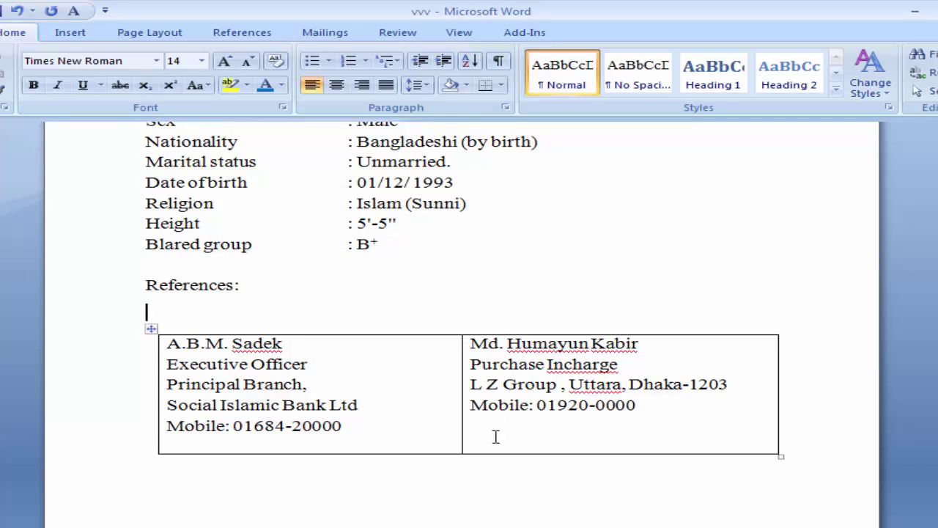
left_click(70, 34)
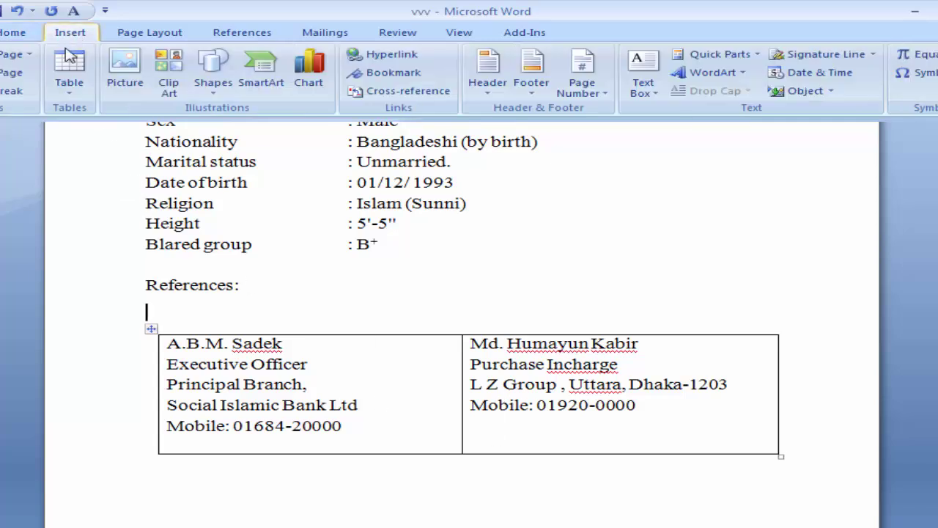
left_click(67, 94)
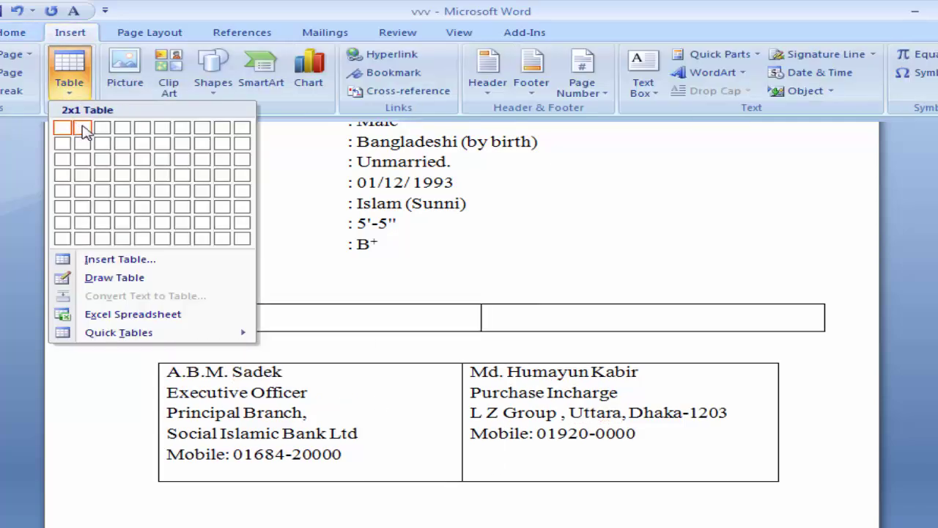
left_click(82, 129)
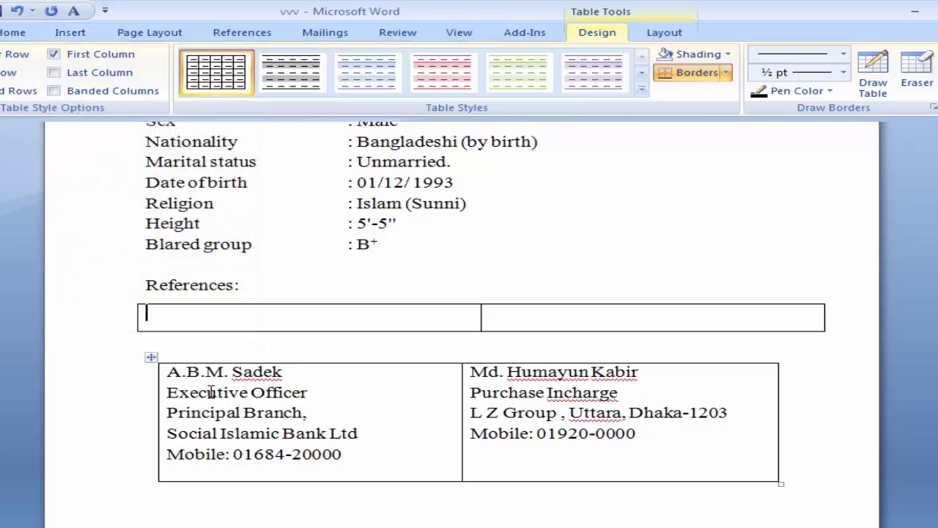
Step: Paste the first referee's contact details into the table's left cell, then undo
left_click_drag(171, 372, 359, 450)
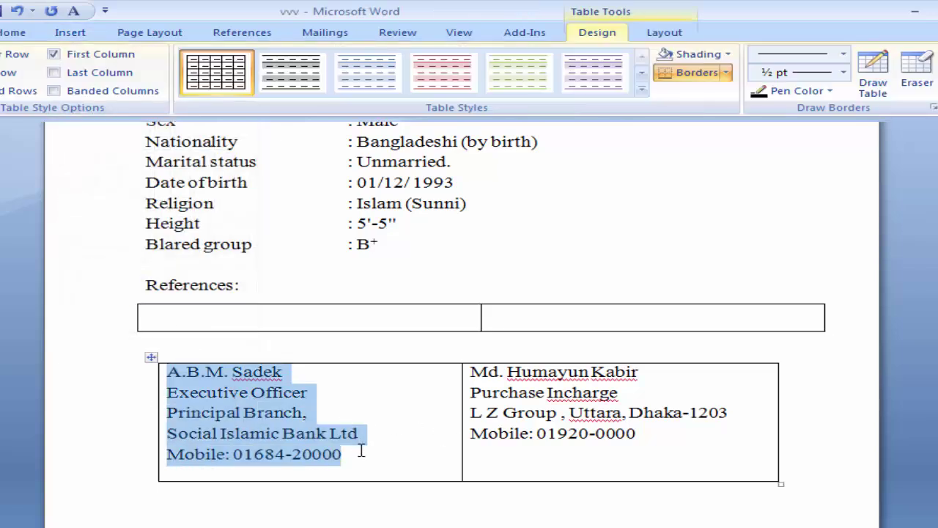
left_click(272, 317)
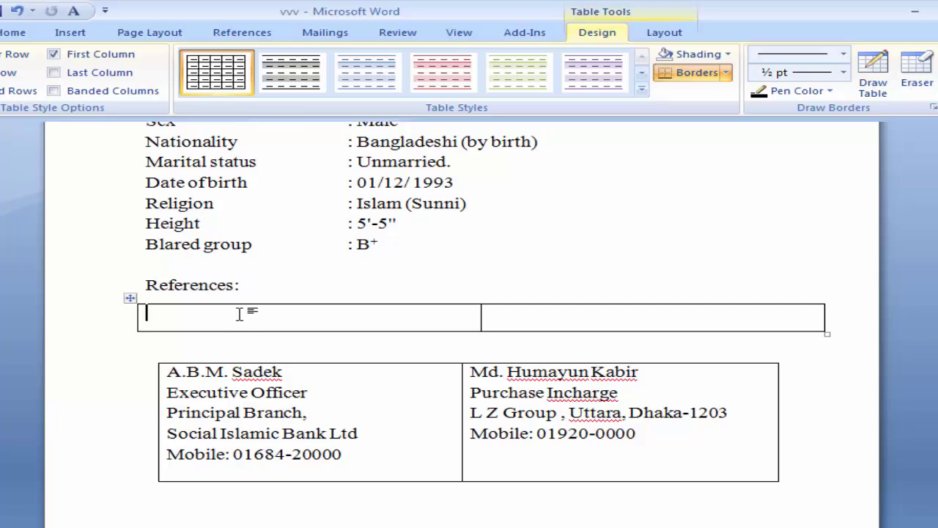
key("ctrl+v")
left_click(559, 334)
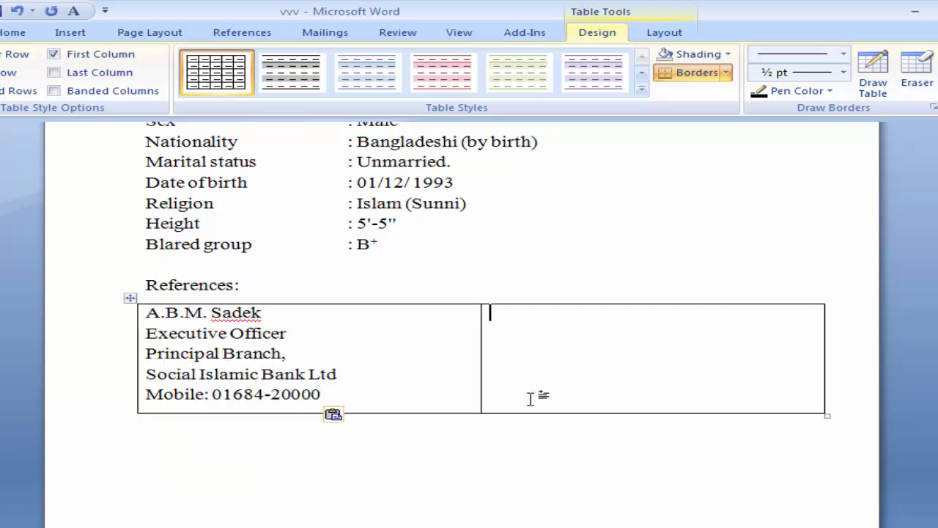
scroll(530, 398, "down", 3)
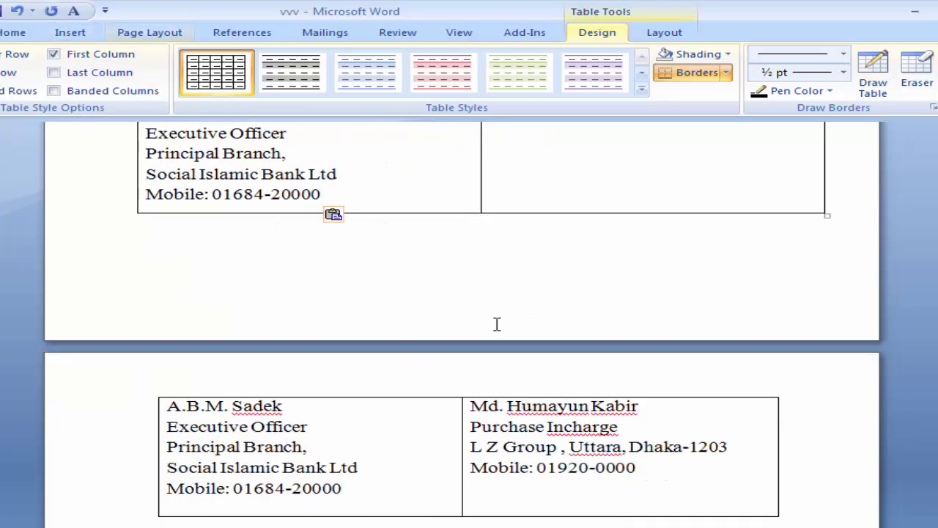
scroll(477, 439, "up", 3)
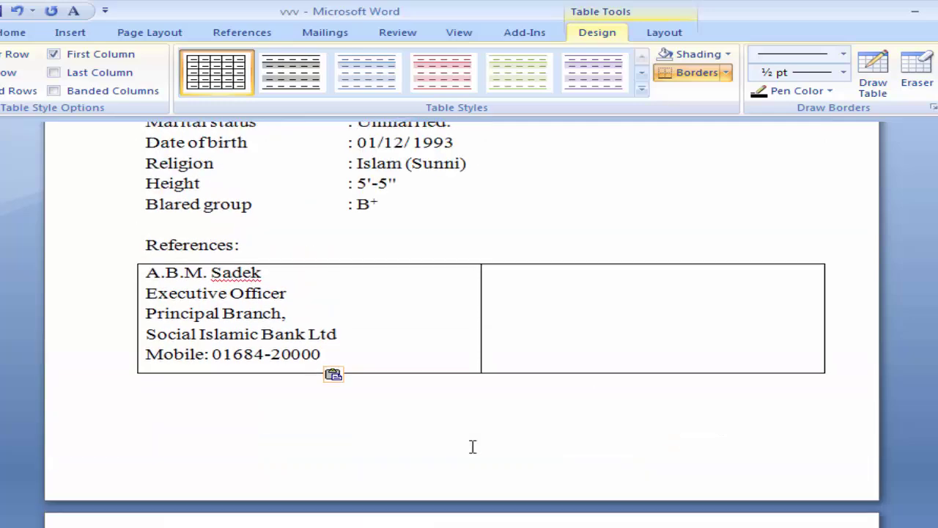
key("ctrl+z")
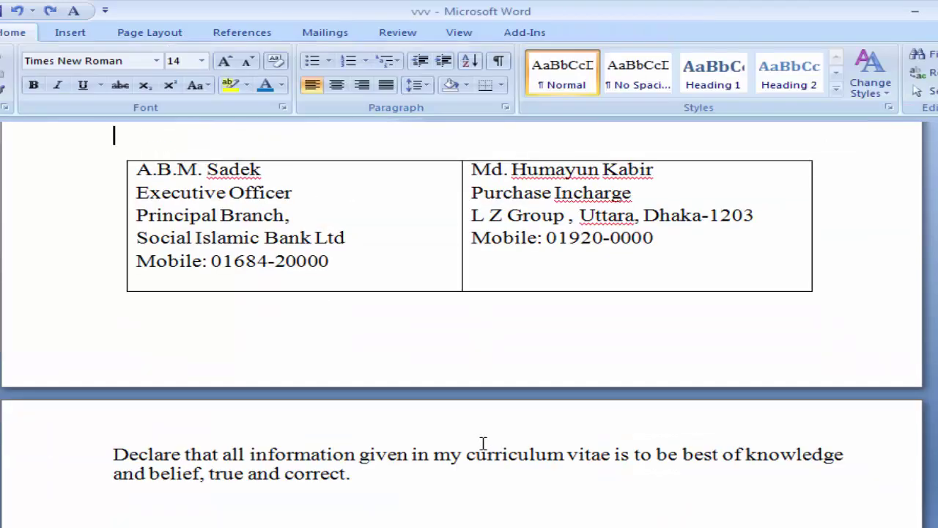
Step: Undo the remaining table changes and delete the blank line above the references table
key("ctrl+z")
key("ctrl+z")
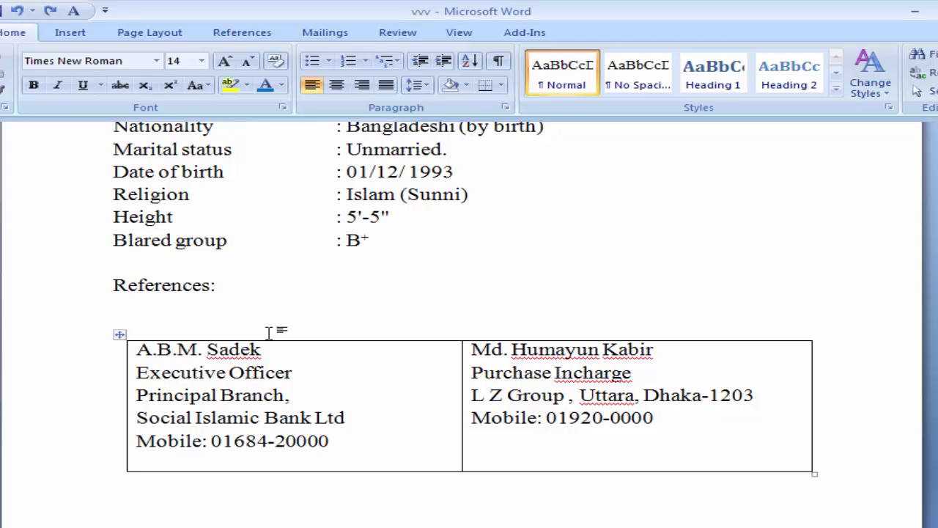
key("BackSpace")
left_click(67, 34)
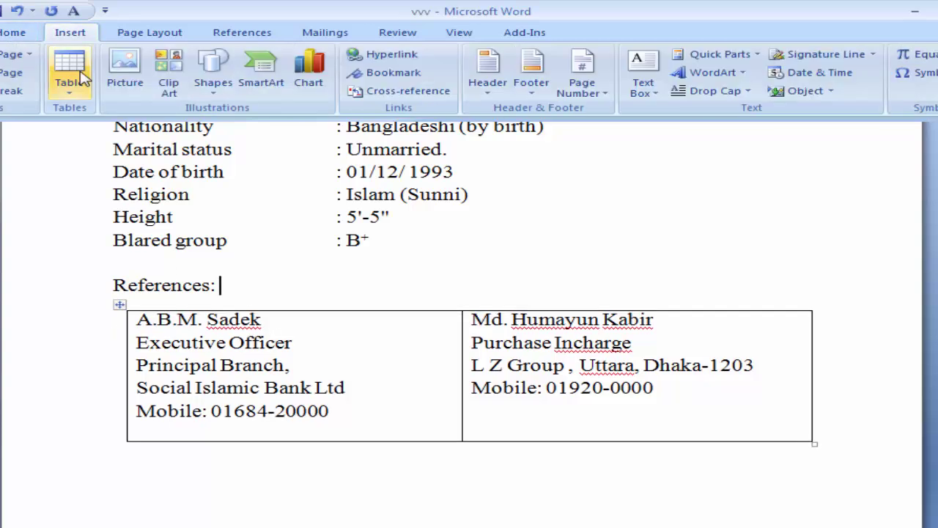
left_click(72, 92)
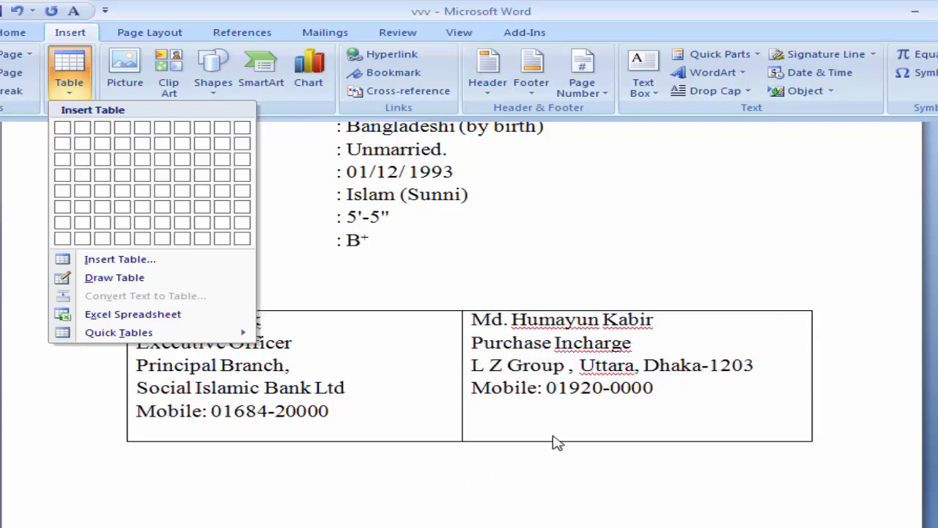
left_click(555, 386)
Step: Place the insertion point in the first referee's name in the references table
scroll(359, 365, "down", 3)
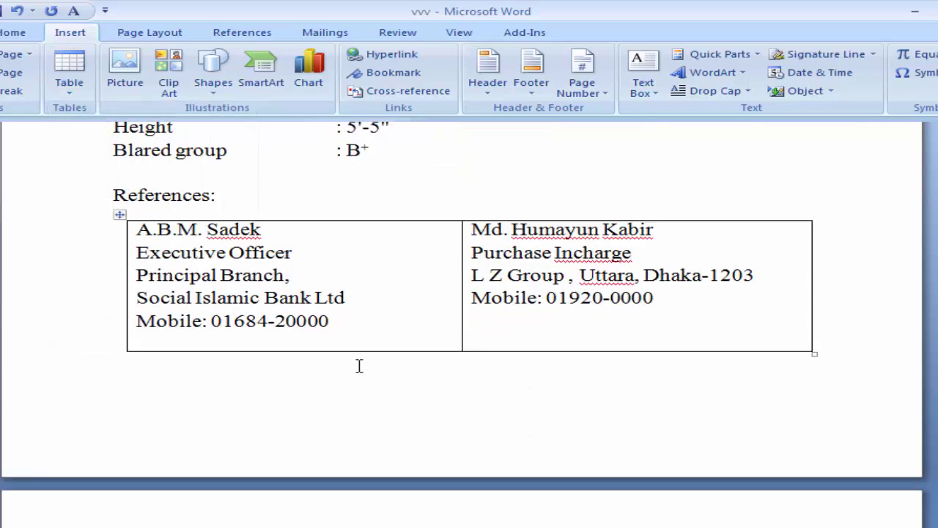
left_click(189, 217)
left_click(204, 236)
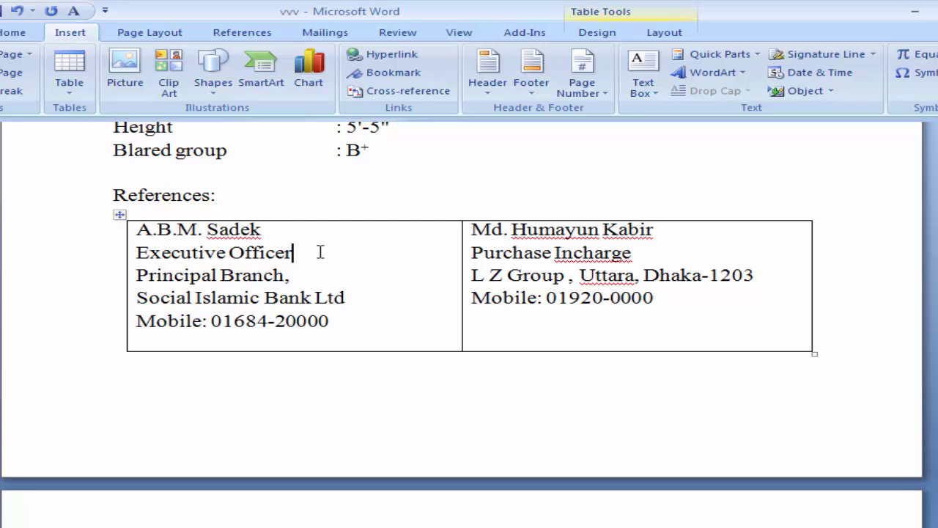
Step: Centre the Declare paragraph below the references
left_click(150, 300)
left_click(222, 321)
scroll(296, 363, "down", 5)
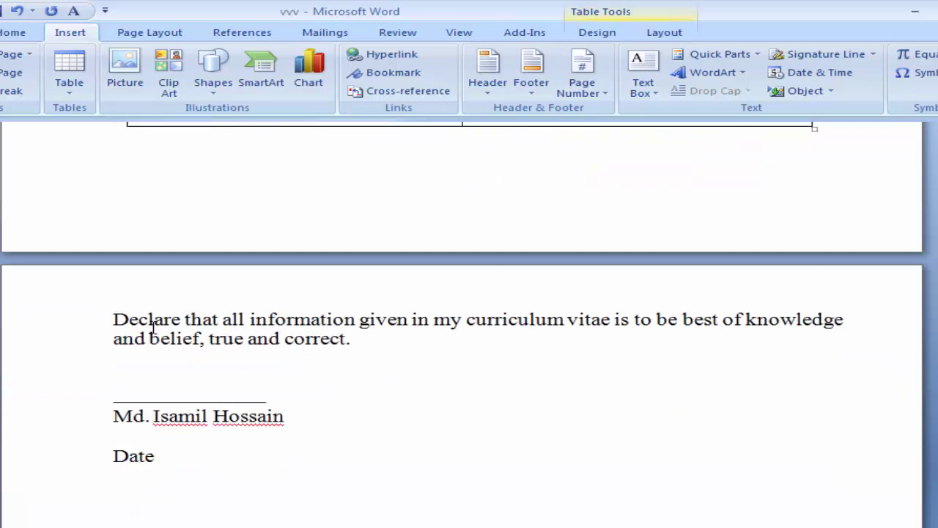
left_click_drag(116, 319, 386, 330)
left_click(473, 318)
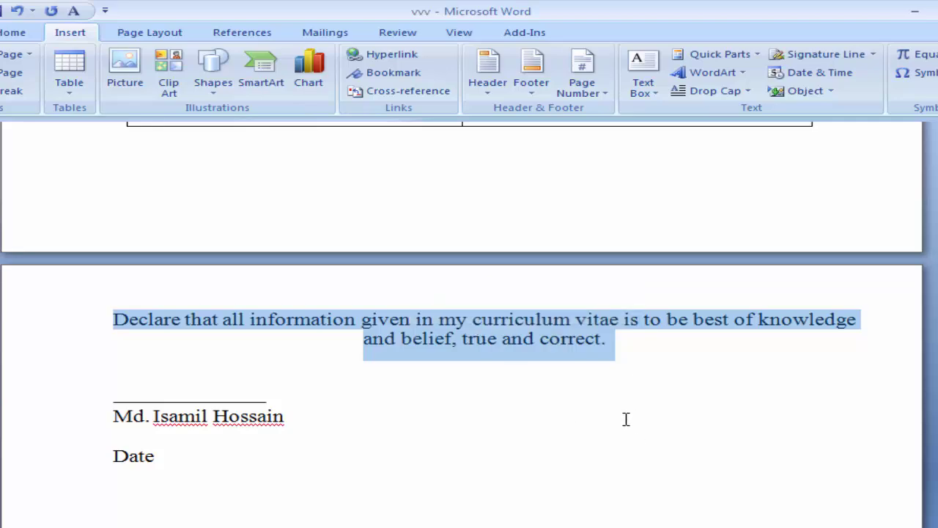
left_click(98, 402)
Step: Go to the empty line above the Experience heading
scroll(199, 429, "up", 4)
scroll(199, 429, "up", 4)
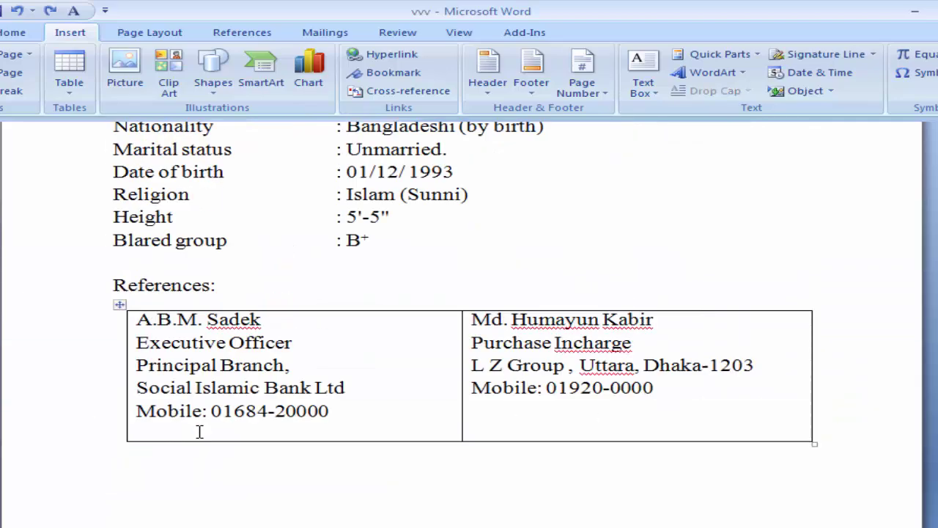
scroll(199, 432, "up", 3)
scroll(184, 440, "up", 4)
scroll(184, 440, "up", 5)
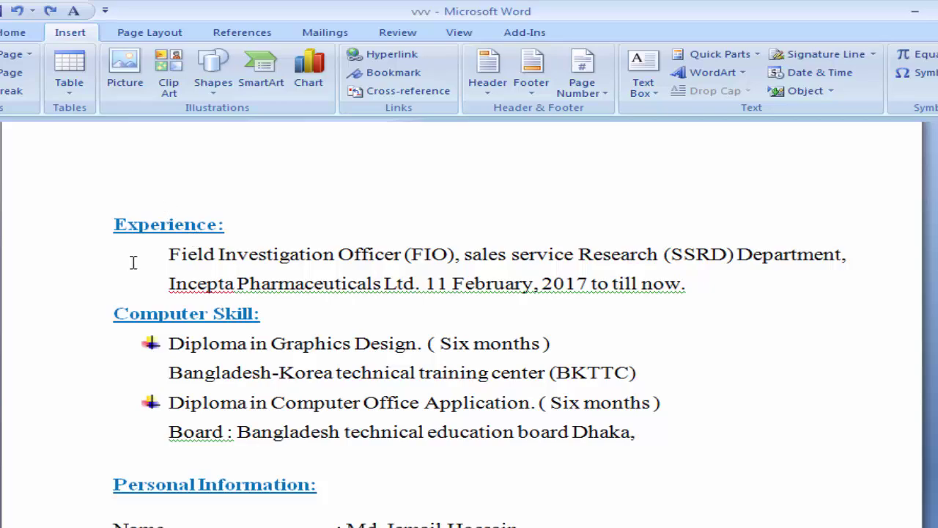
scroll(133, 262, "up", 2)
left_click(176, 305)
Step: Go to the empty line above the Personal Information heading
scroll(196, 306, "down", 2)
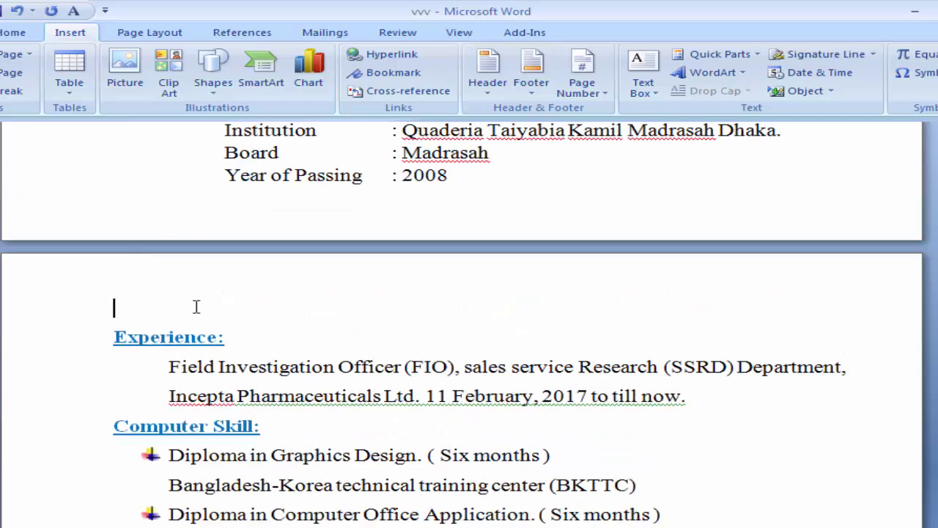
scroll(257, 381, "down", 5)
scroll(257, 381, "down", 5)
scroll(256, 381, "down", 4)
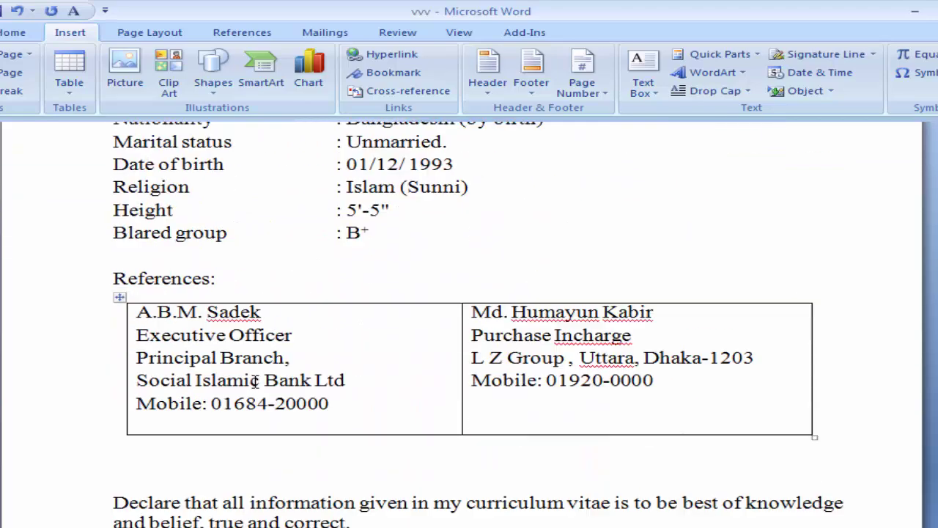
scroll(256, 381, "down", 1)
scroll(256, 381, "down", 1)
scroll(257, 291, "up", 1)
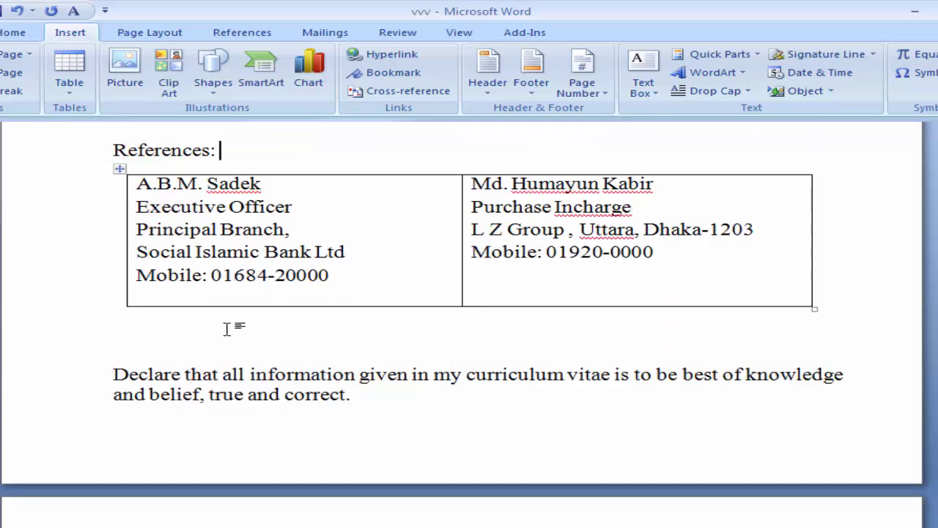
scroll(247, 364, "up", 5)
scroll(260, 365, "up", 10)
scroll(169, 289, "up", 3)
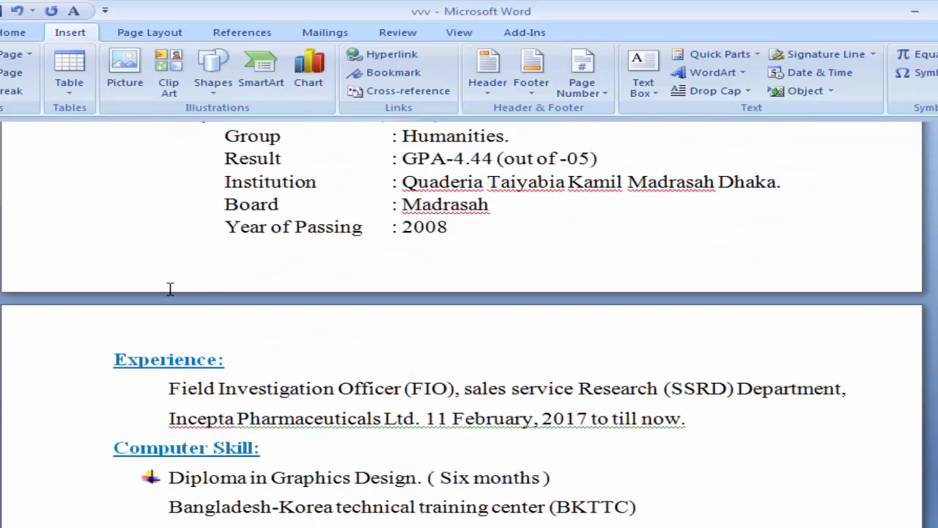
scroll(203, 440, "down", 3)
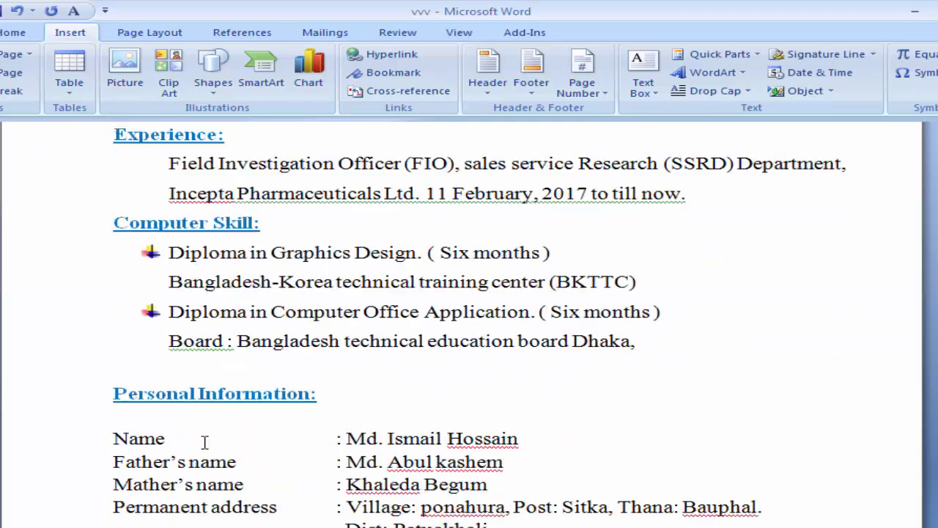
scroll(203, 440, "down", 2)
scroll(205, 439, "down", 1)
scroll(408, 196, "up", 1)
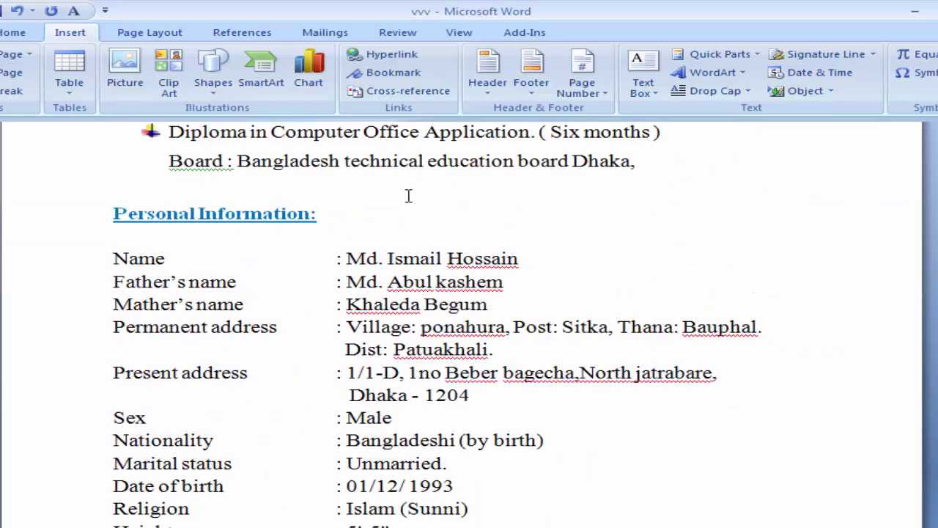
left_click(365, 189)
scroll(367, 187, "down", 1)
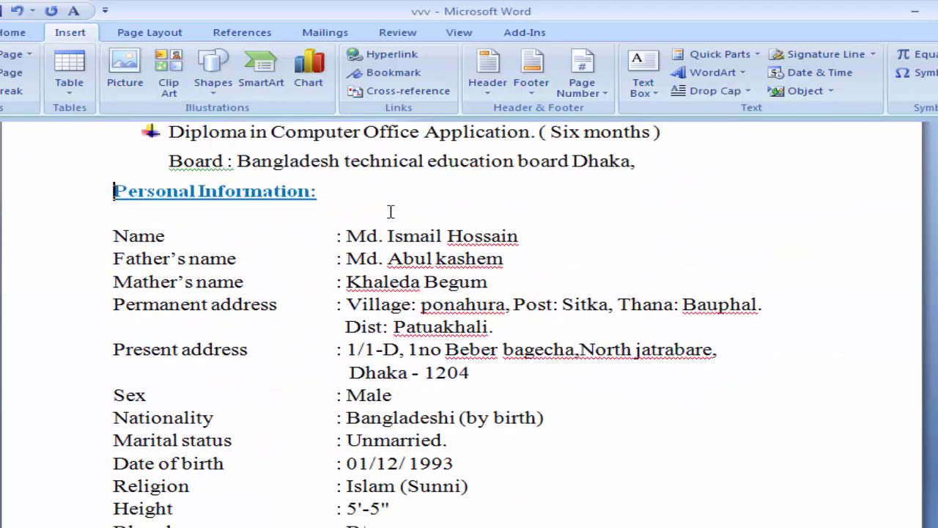
scroll(431, 258, "down", 3)
scroll(432, 260, "down", 3)
scroll(385, 358, "down", 2)
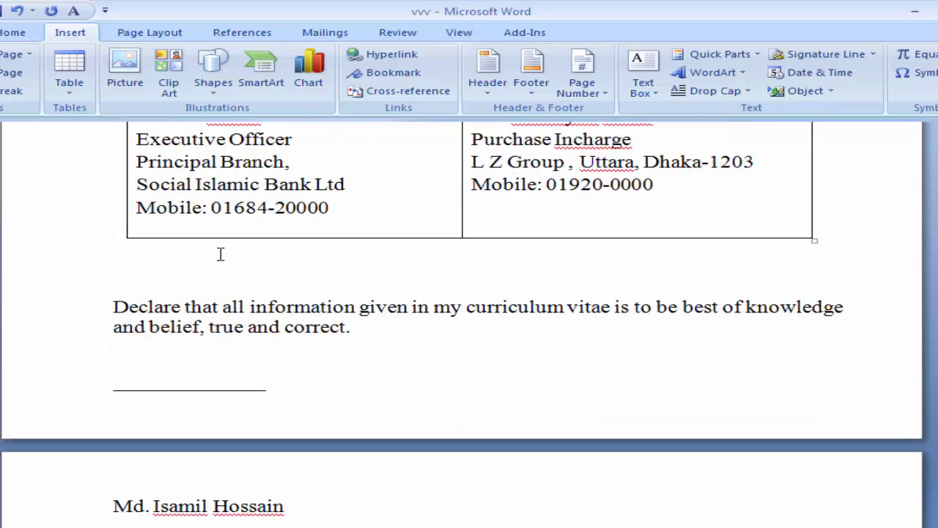
scroll(220, 253, "up", 1)
Step: Delete the blank lines around References, Declare, Personal Information and the Blared group entry
key("Down")
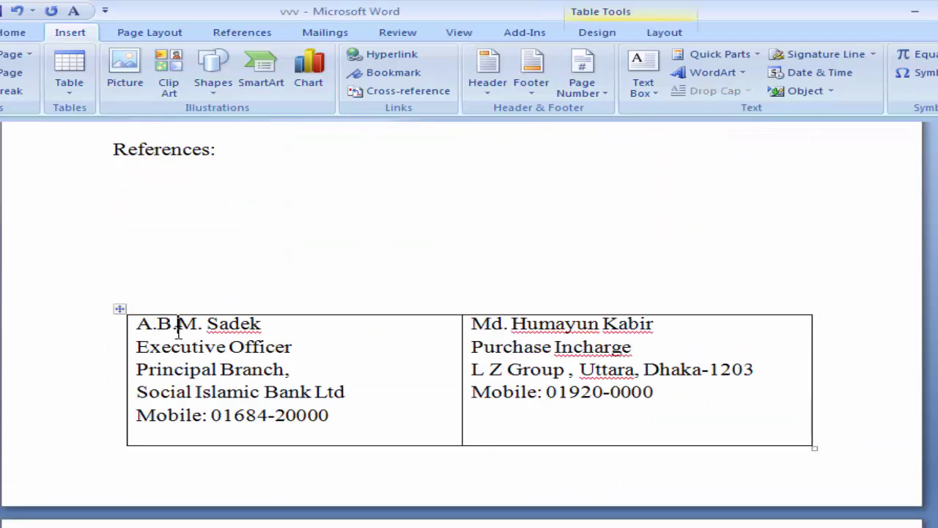
scroll(186, 340, "up", 1)
left_click(266, 287)
key("Delete")
key("Delete")
key("Delete")
scroll(165, 424, "down", 3)
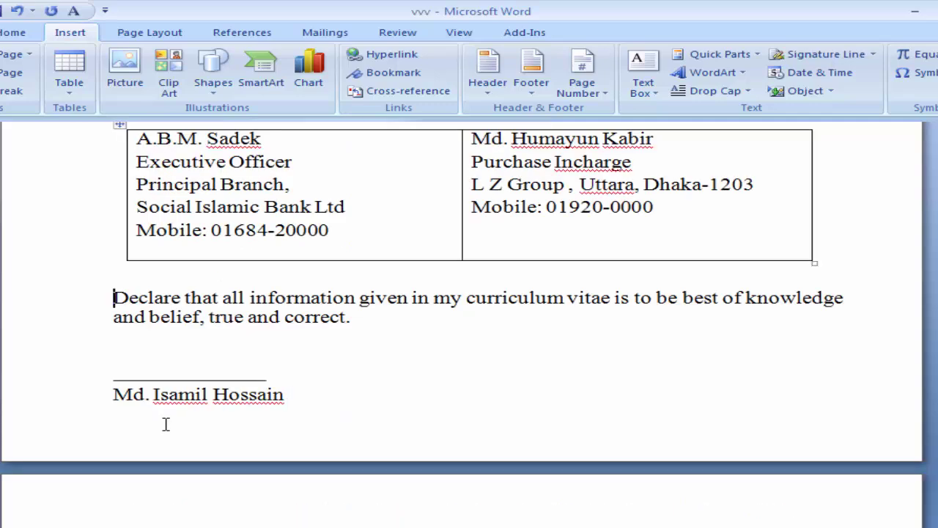
key("Delete")
scroll(324, 325, "up", 10)
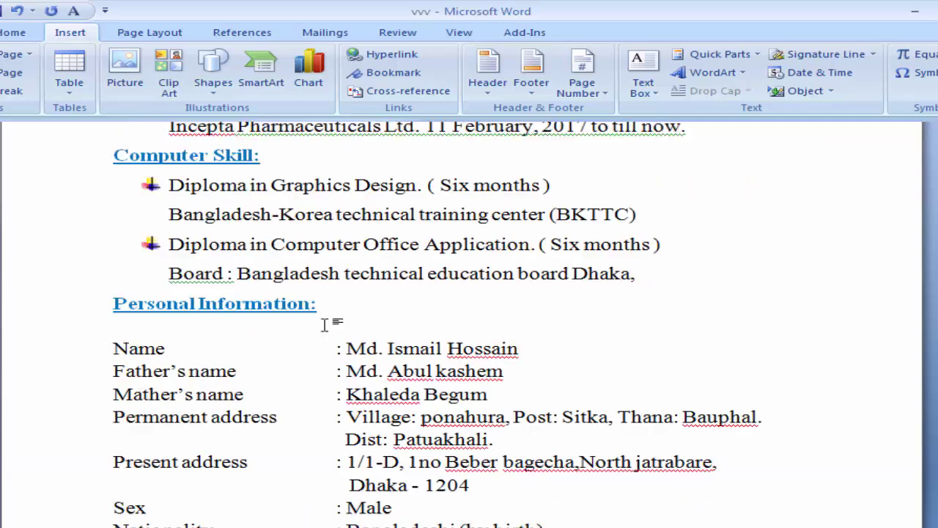
key("Delete")
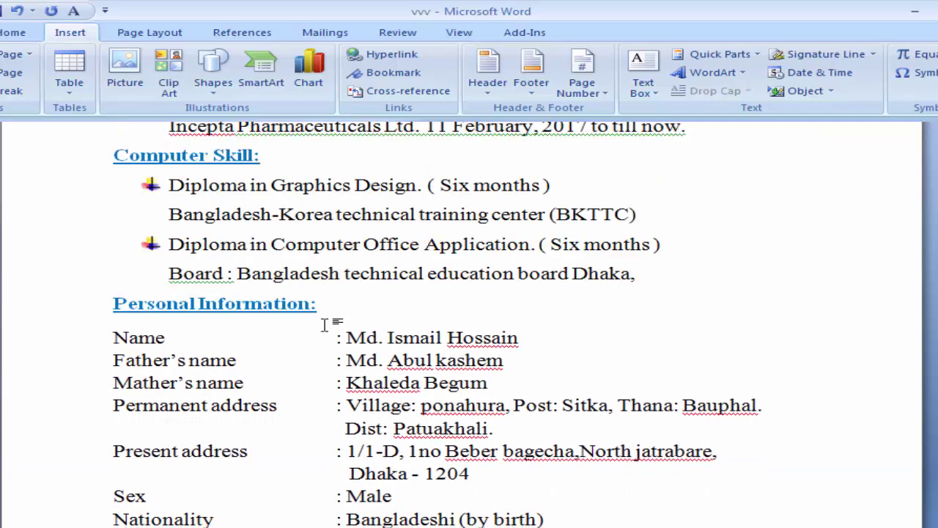
scroll(317, 314, "down", 5)
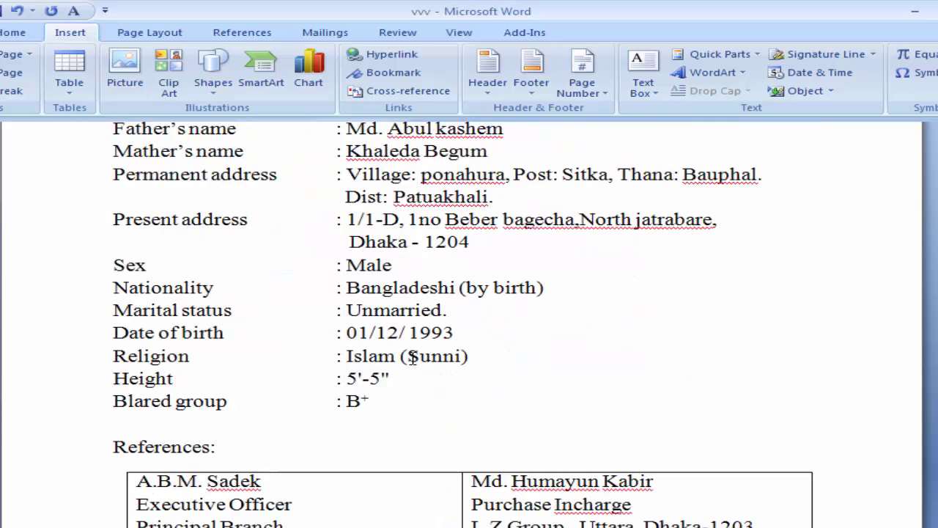
scroll(284, 385, "down", 1)
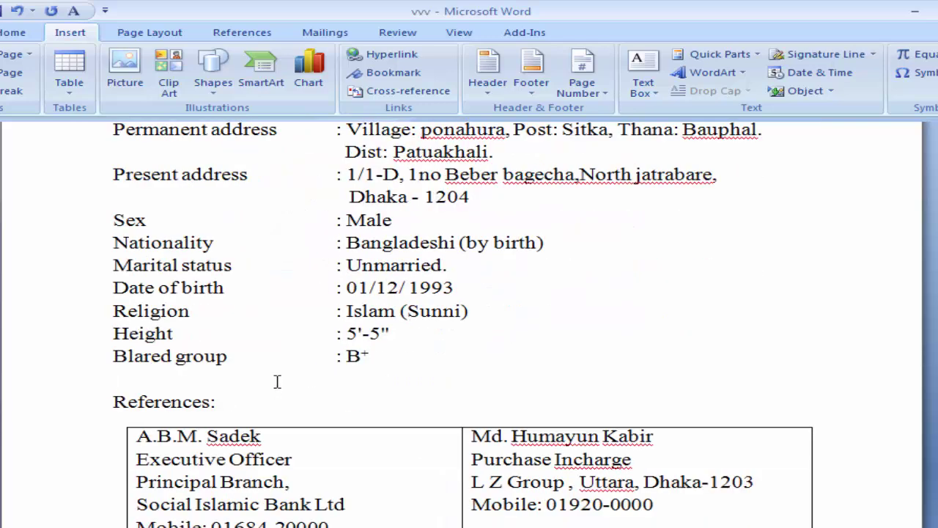
key("Delete")
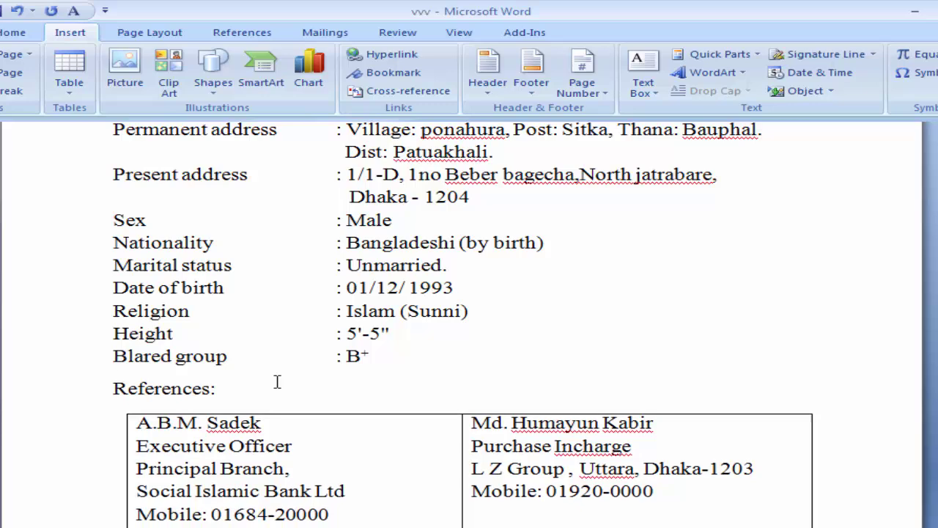
scroll(277, 381, "down", 3)
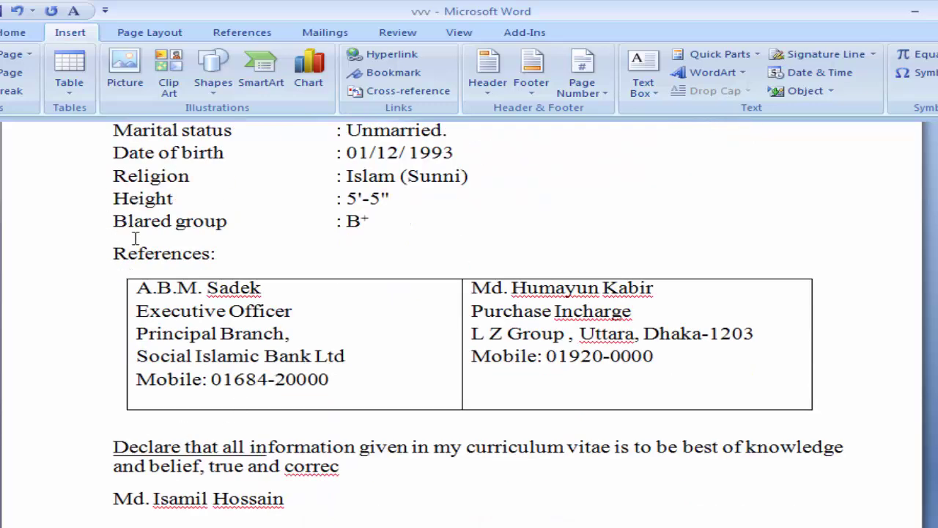
Step: Reduce the font size, reposition the signature underline and remove the gap before Date
key("ctrl+bracketleft")
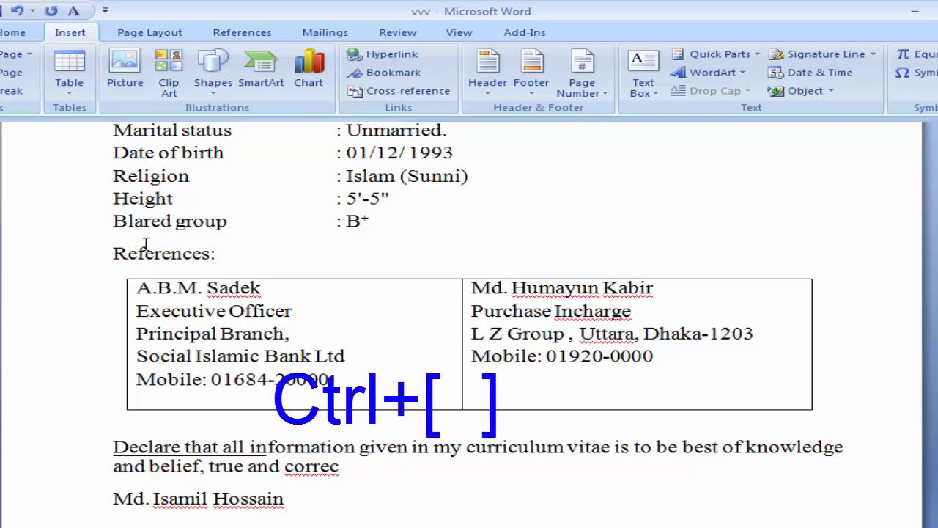
scroll(151, 267, "down", 1)
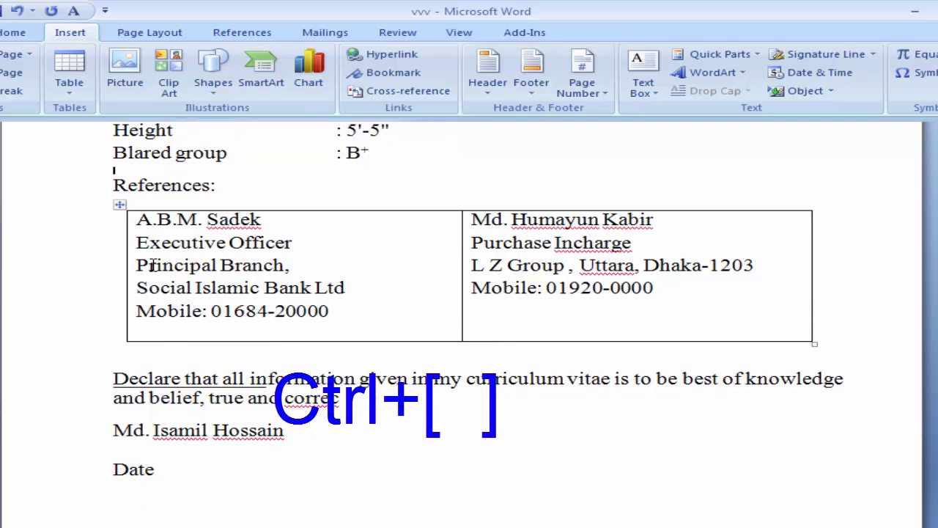
left_click(361, 402)
key("Return")
type("___________________")
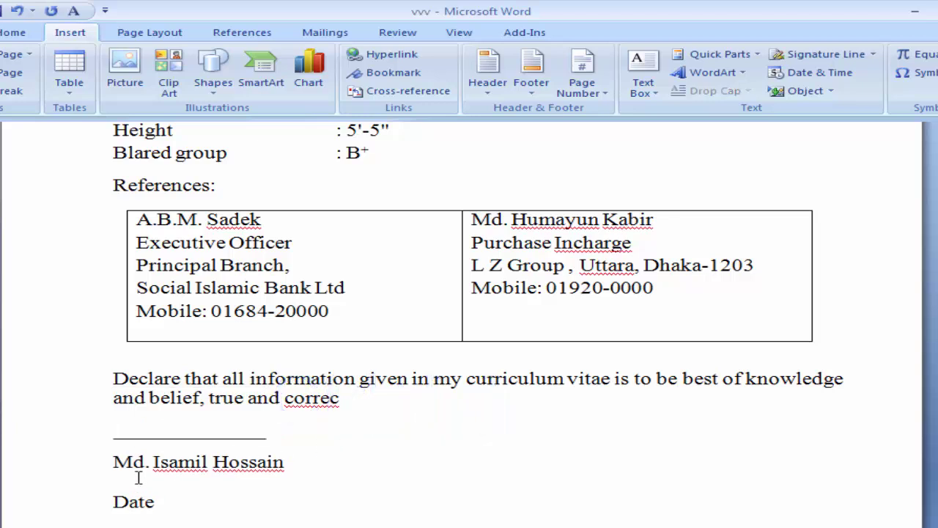
left_click(136, 481)
key("BackSpace")
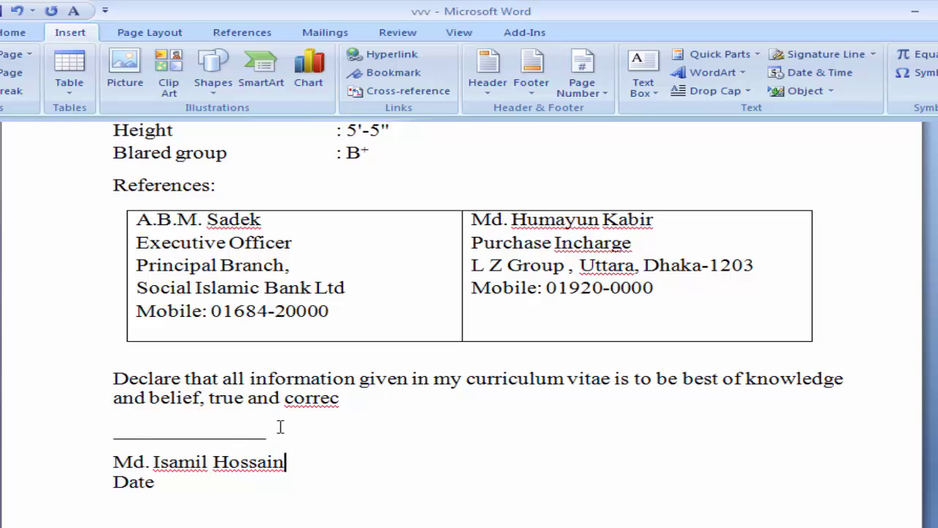
Step: Add a blank line below the declaration and end the Date label with a colon
left_click(348, 400)
key("Return")
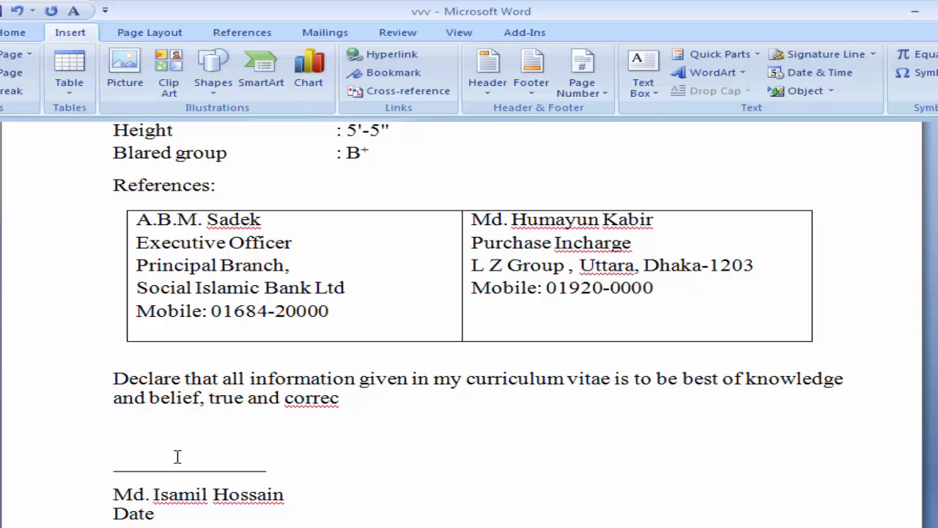
left_click(155, 520)
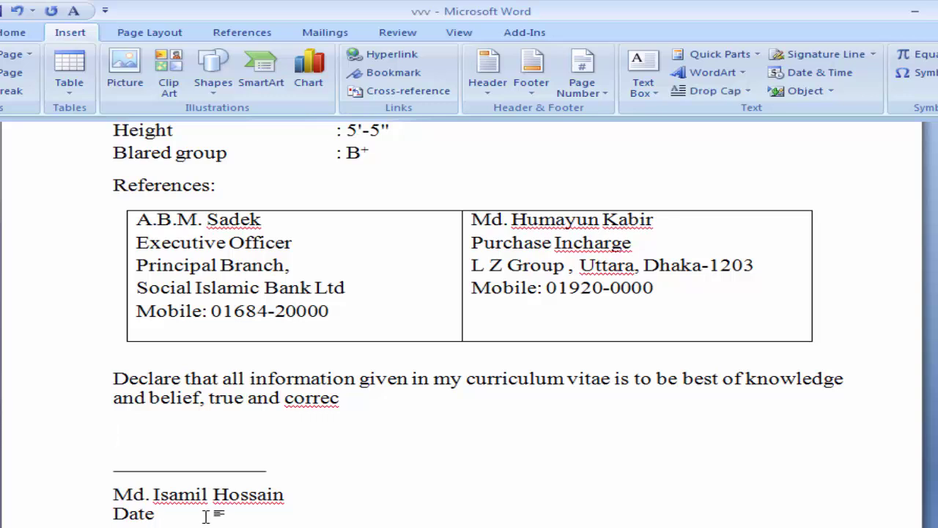
type(":")
scroll(220, 486, "up", 6)
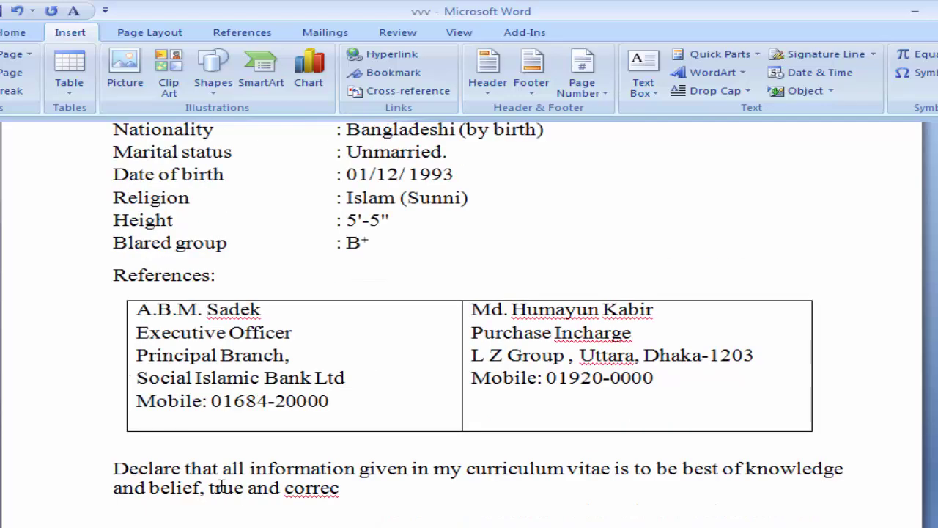
scroll(226, 487, "down", 4)
scroll(225, 489, "down", 3)
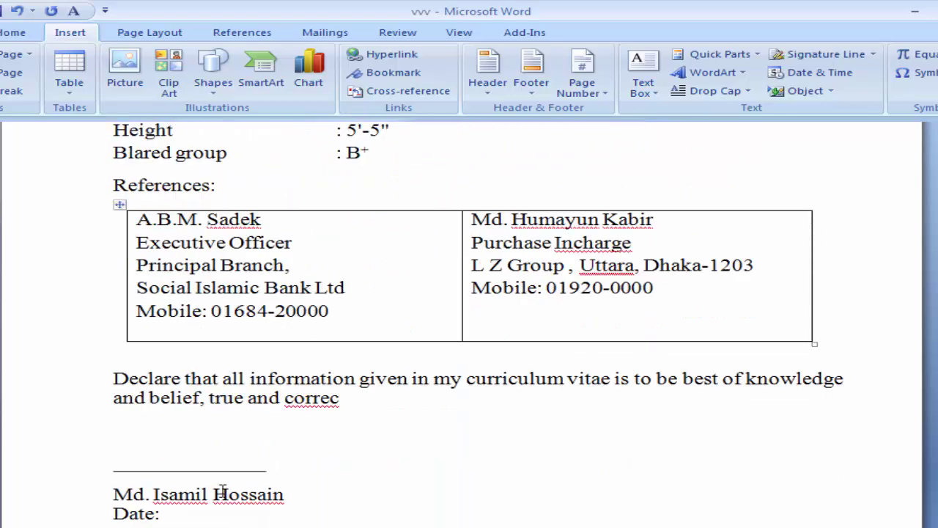
scroll(469, 326, "up", 2)
scroll(469, 325, "up", 10)
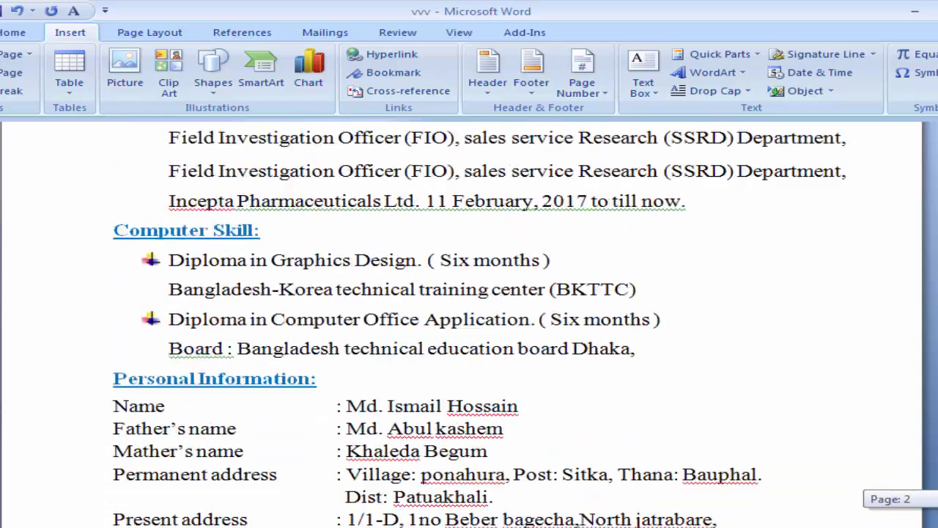
scroll(469, 325, "up", 8)
scroll(469, 326, "up", 4)
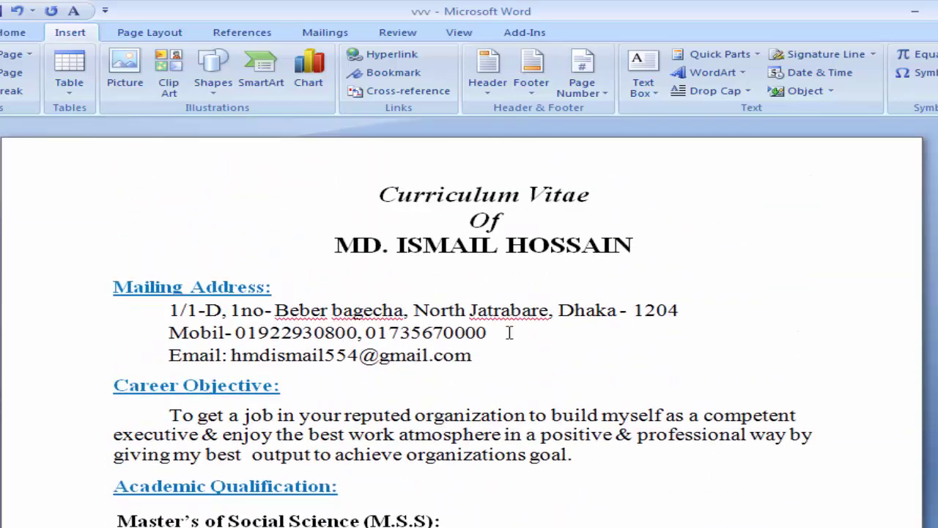
scroll(512, 354, "down", 6)
scroll(512, 354, "down", 3)
scroll(513, 353, "down", 1)
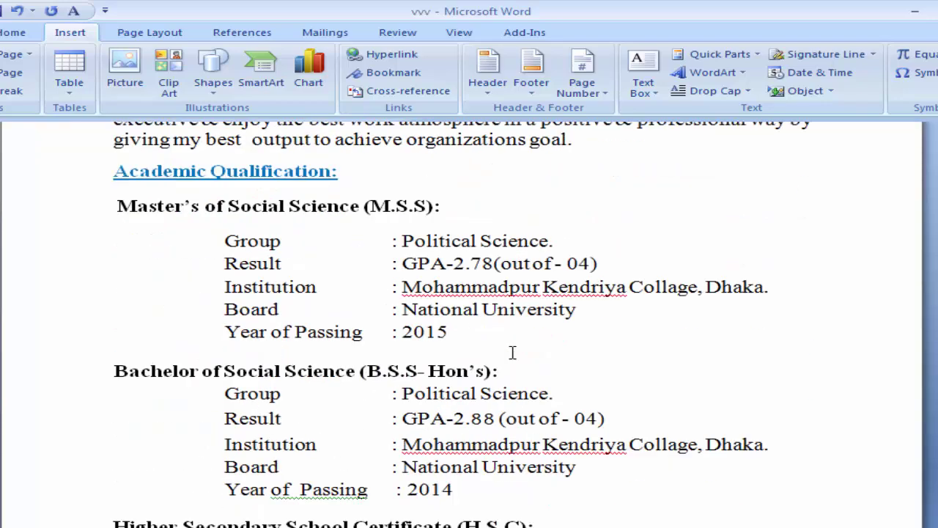
scroll(512, 354, "down", 2)
scroll(513, 353, "down", 4)
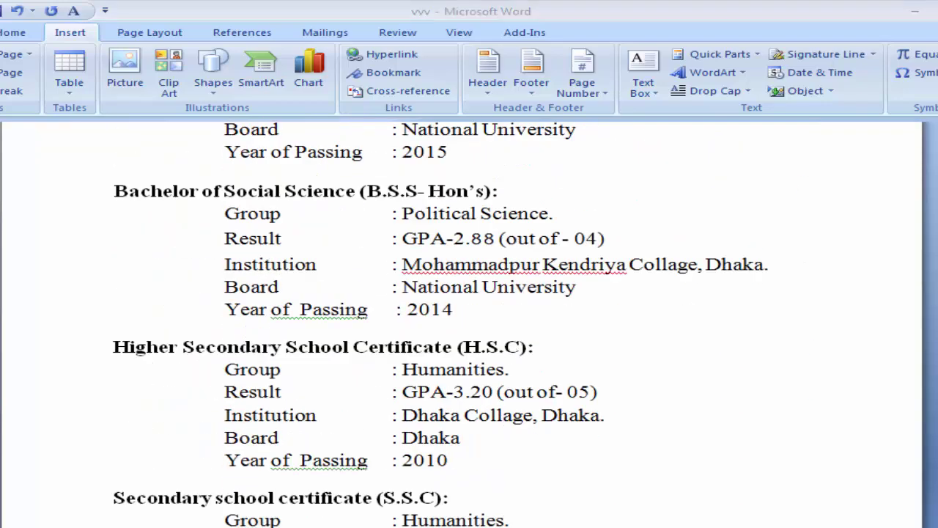
key("Left")
scroll(523, 352, "up", 2)
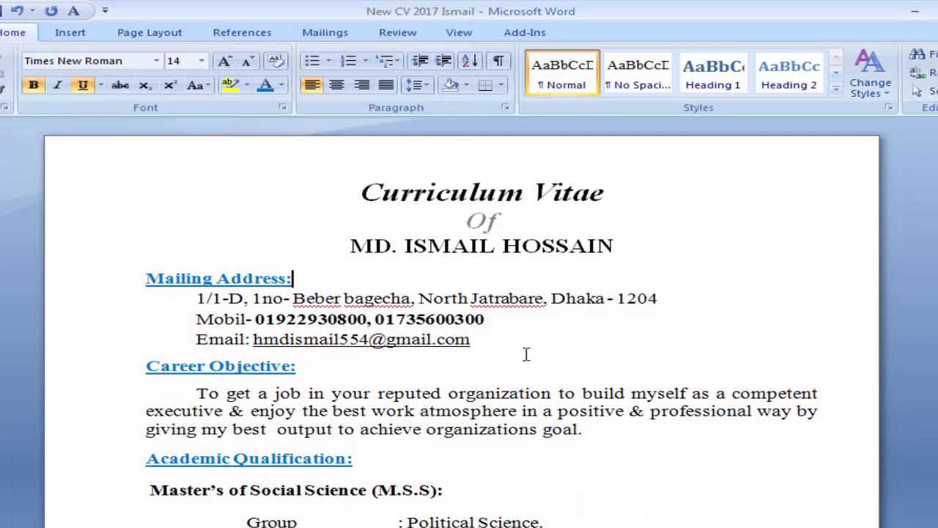
scroll(525, 354, "down", 10)
scroll(525, 355, "down", 6)
scroll(526, 354, "down", 8)
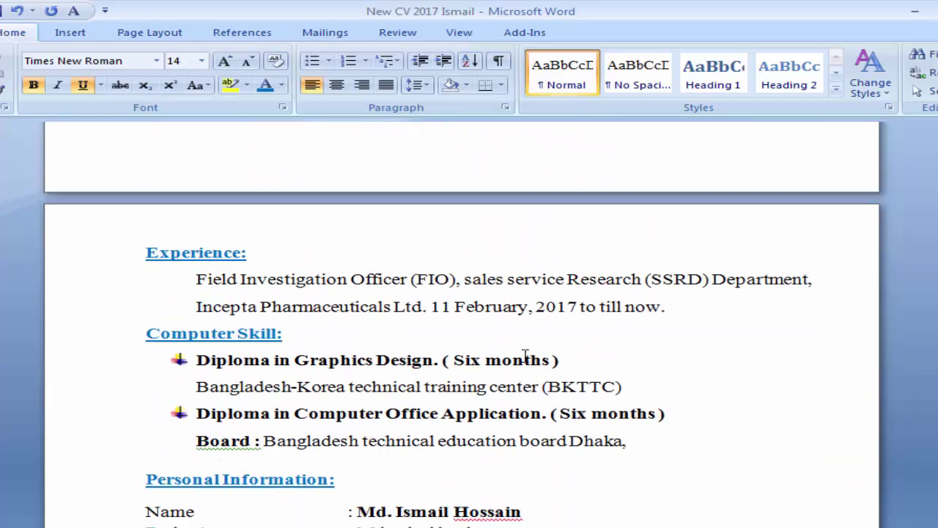
scroll(525, 355, "down", 7)
scroll(526, 354, "down", 7)
scroll(526, 356, "down", 2)
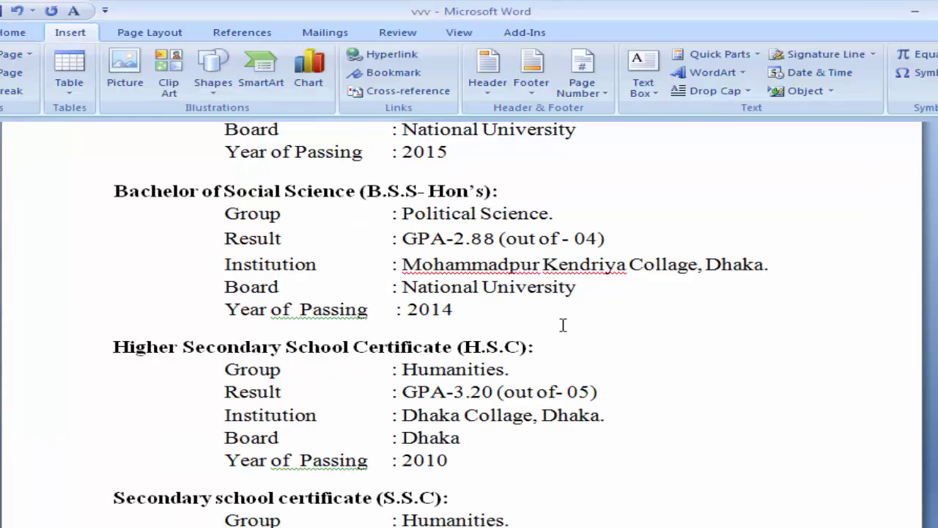
scroll(563, 326, "up", 4)
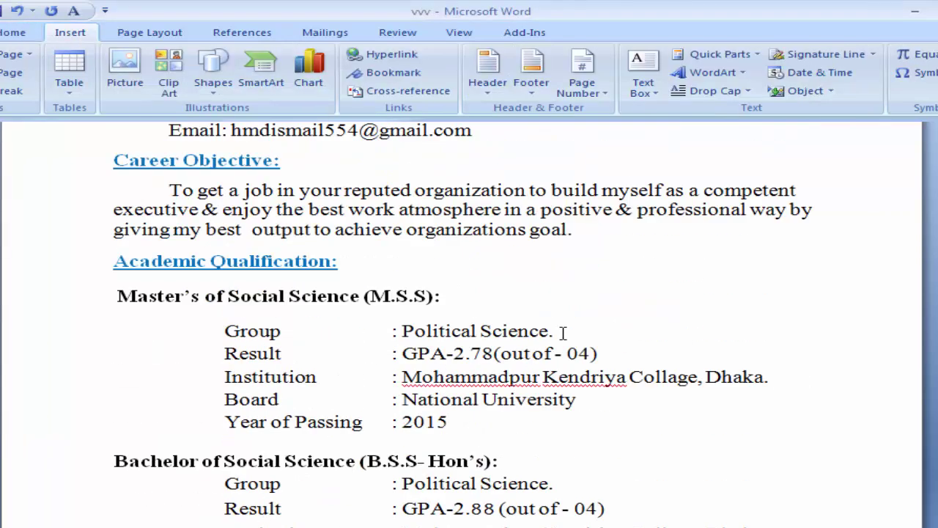
scroll(563, 341, "up", 5)
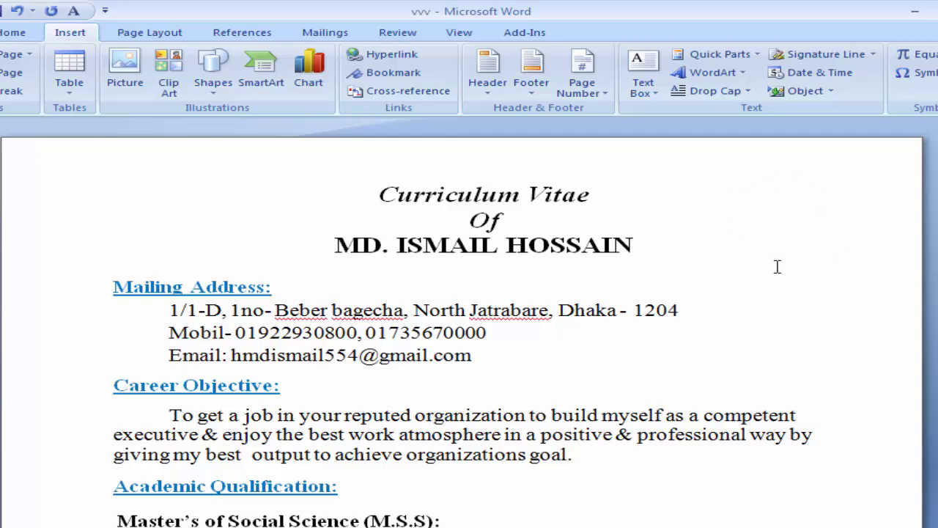
Step: Draw a Text Box shape at the top right of page 1, next to the title
left_click(213, 92)
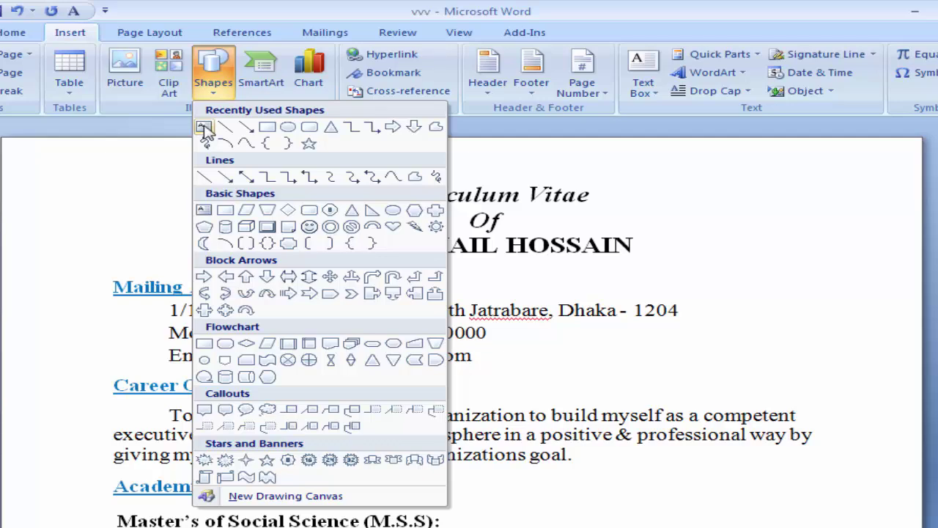
left_click(203, 129)
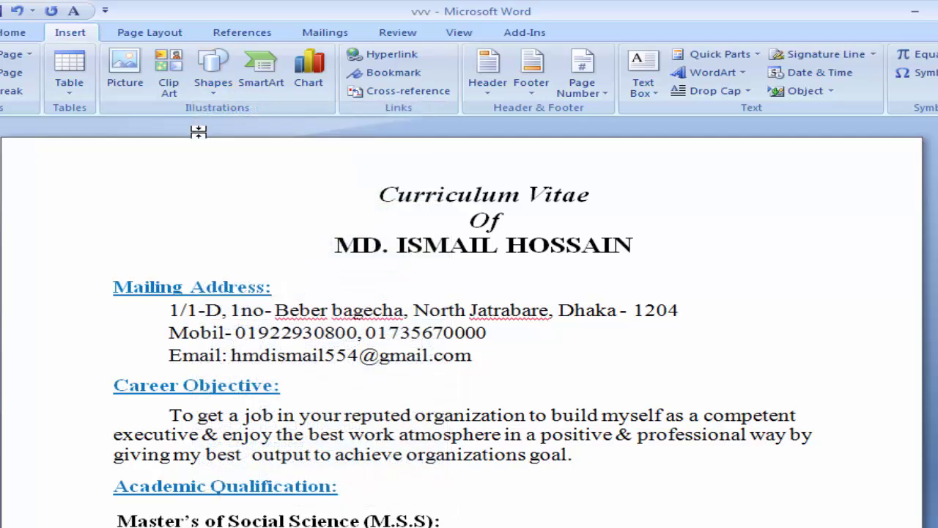
mouse_move(739, 157)
left_mouse_down()
mouse_move(894, 315)
mouse_move(849, 277)
left_mouse_up()
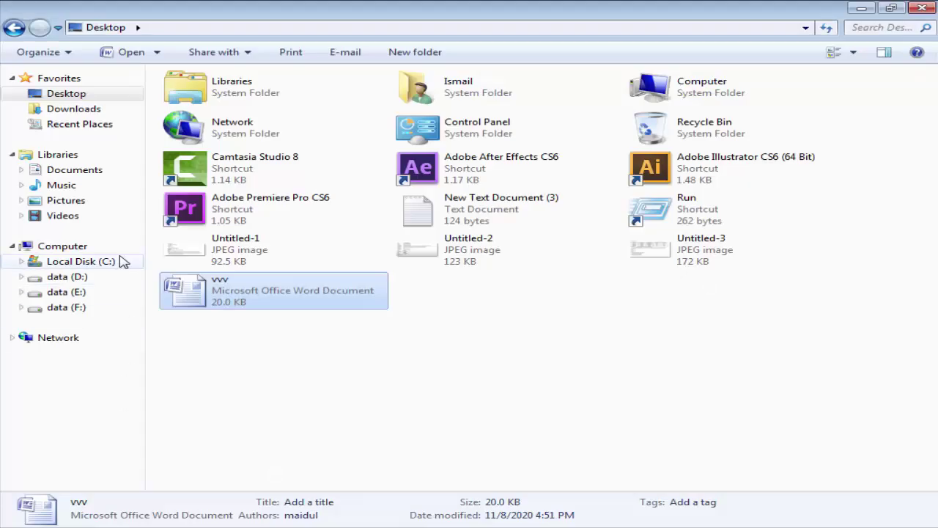
Step: Select the suit-and-tie portrait in data (F:) > Image > document, then return to the vvv CV
left_click(82, 311)
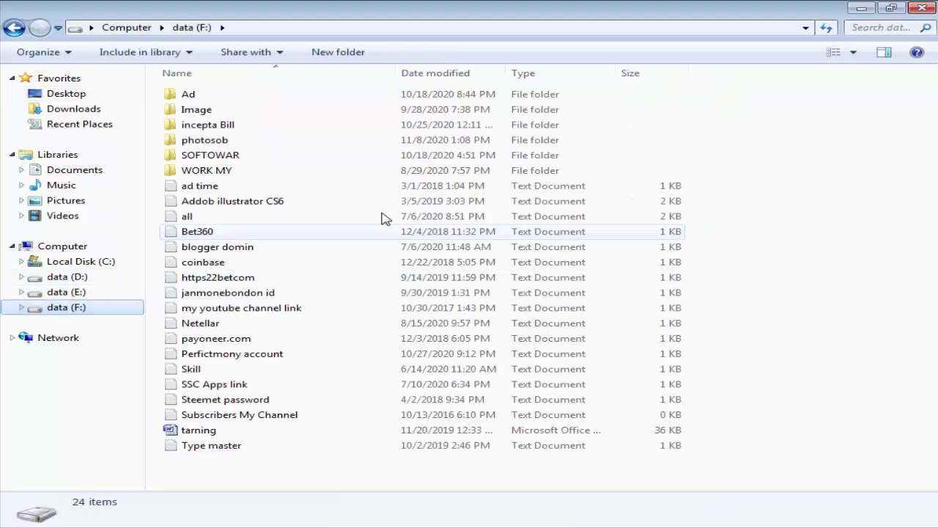
double_click(235, 117)
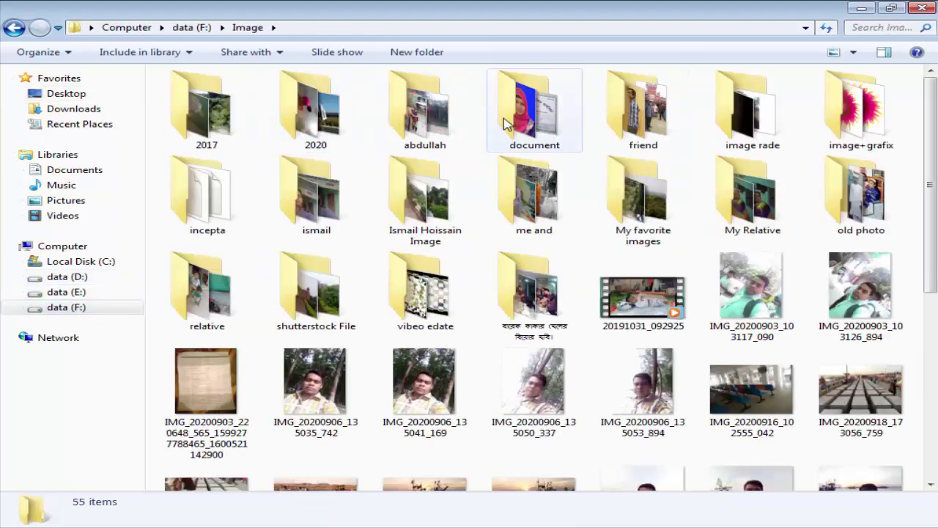
double_click(520, 110)
scroll(685, 310, "down", 5)
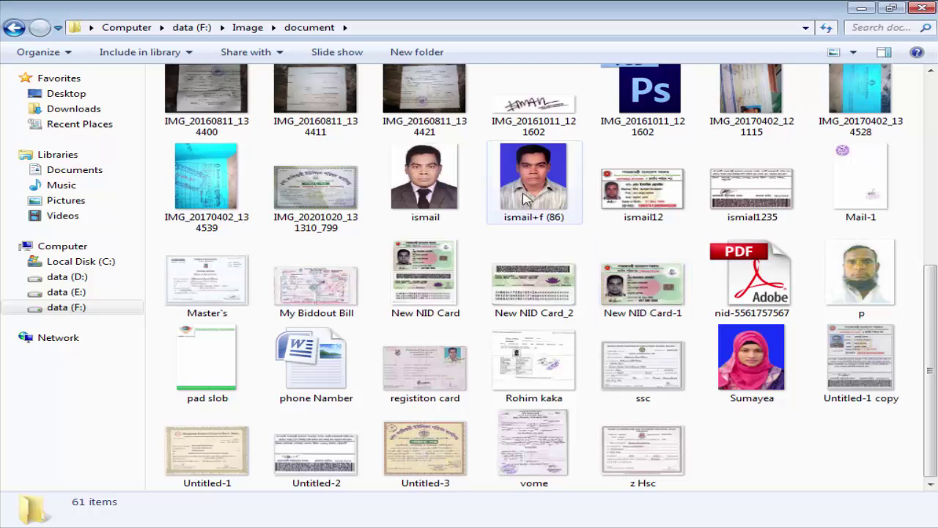
left_click(549, 207)
left_click(451, 211)
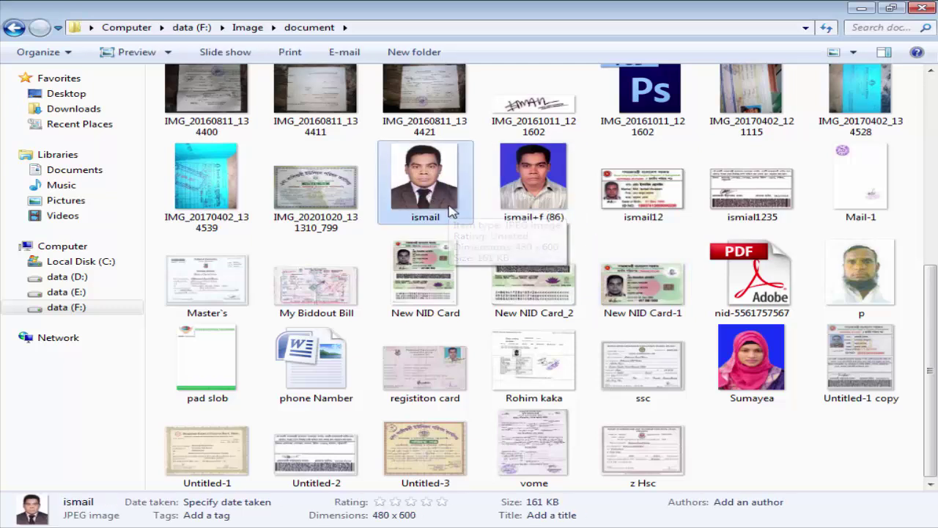
mouse_move(530, 521)
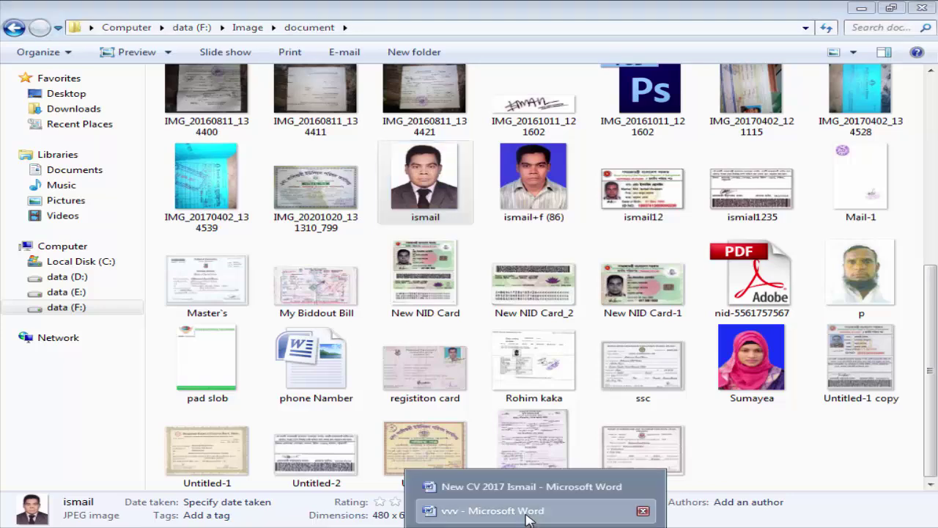
left_click(499, 509)
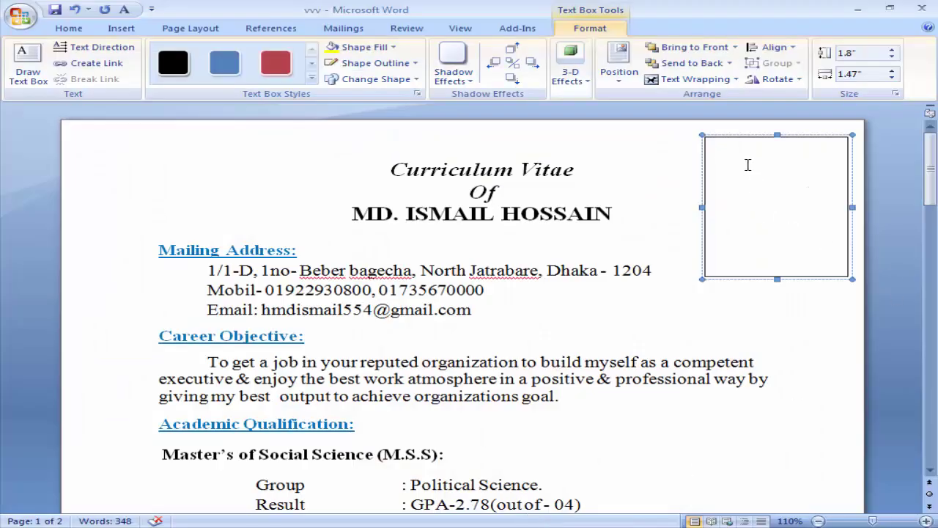
Step: Paste the portrait into the text box and set the box outline to white
key("ctrl+v")
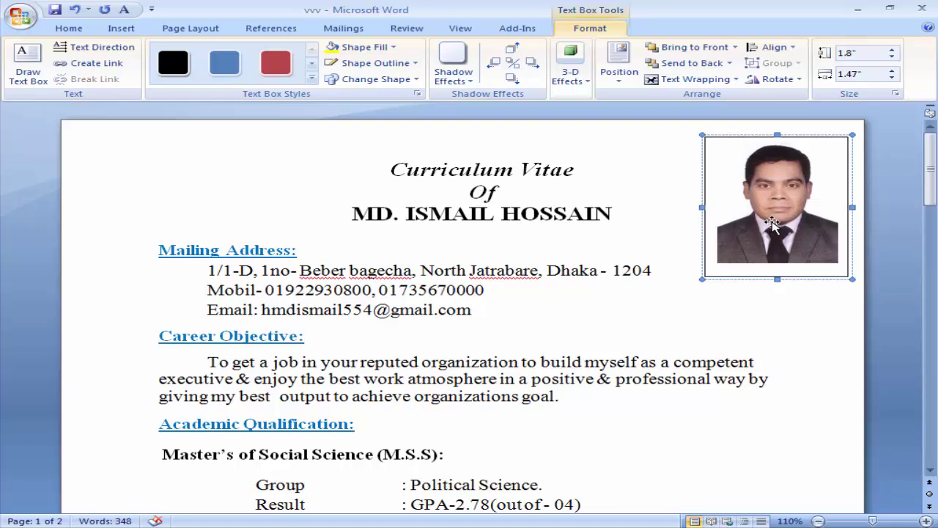
left_click(730, 137)
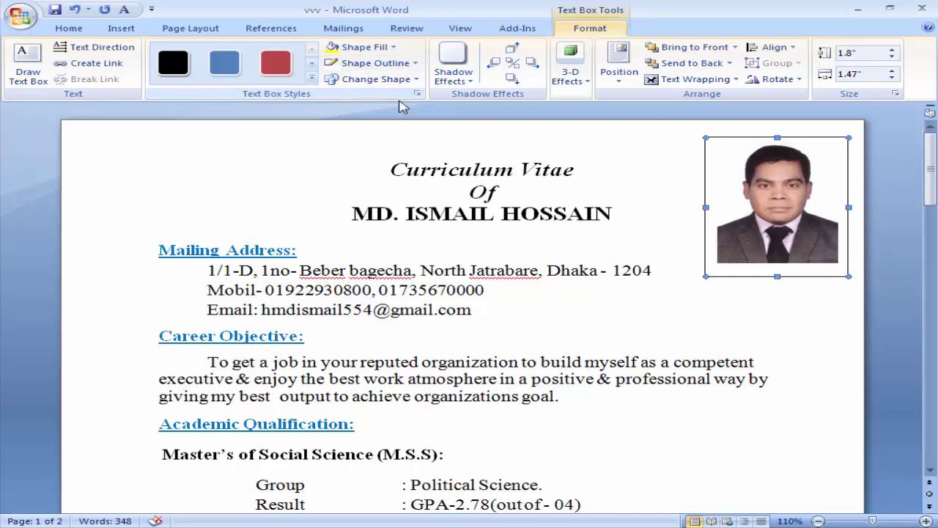
left_click(414, 64)
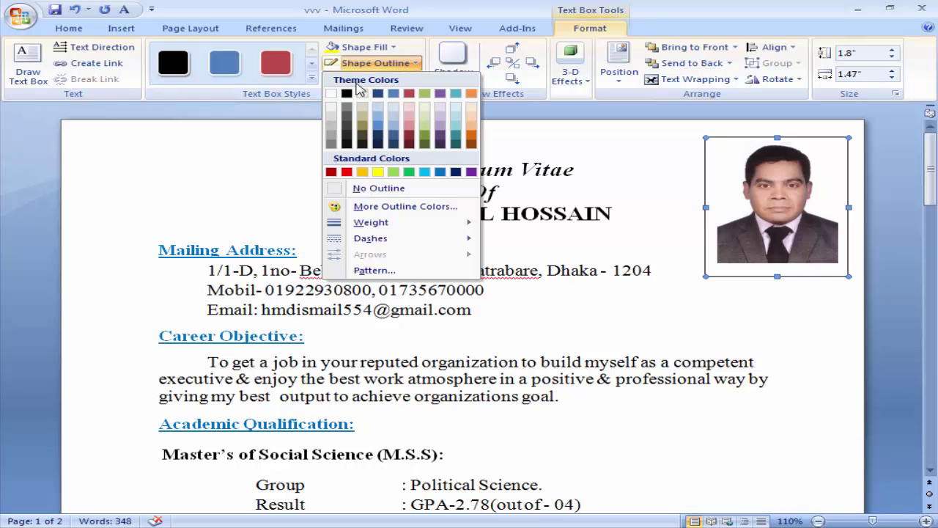
left_click(335, 95)
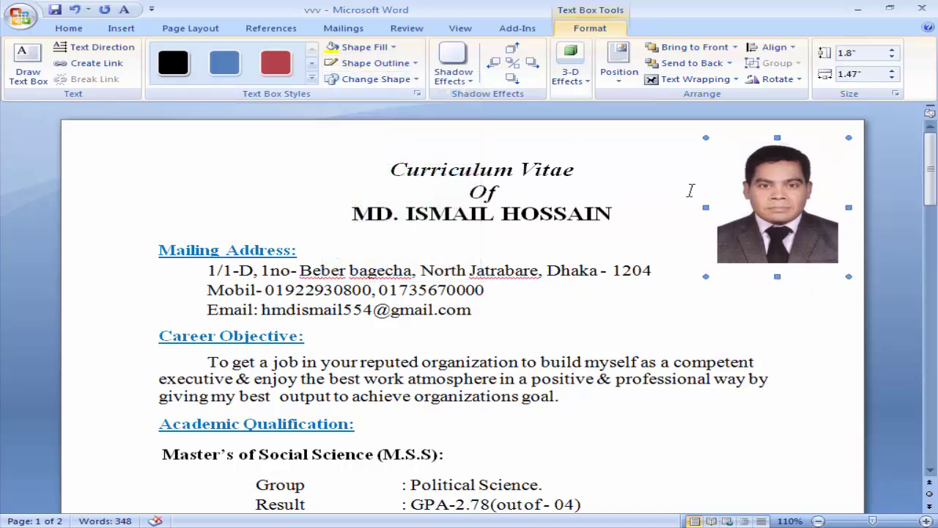
Step: Remove the stray copy of the photo pasted after the Curriculum Vitae title
left_click(789, 187)
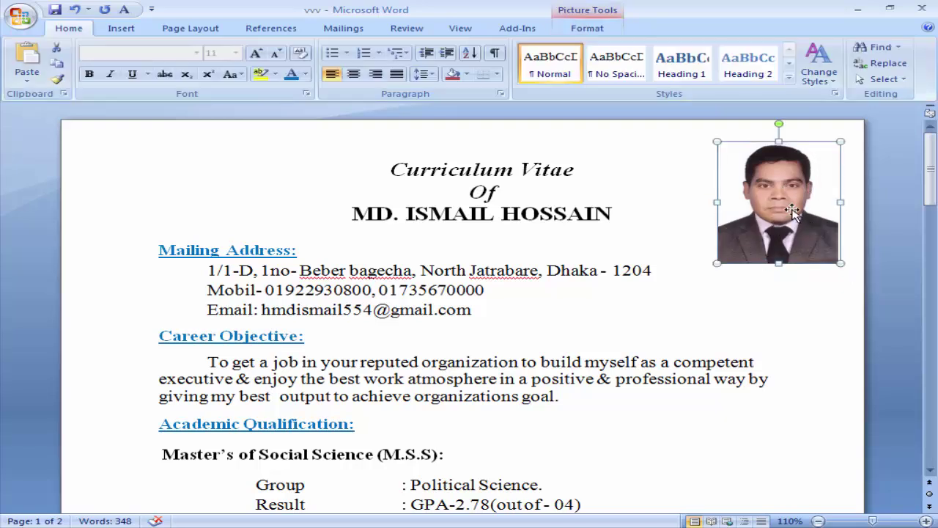
left_click(614, 156)
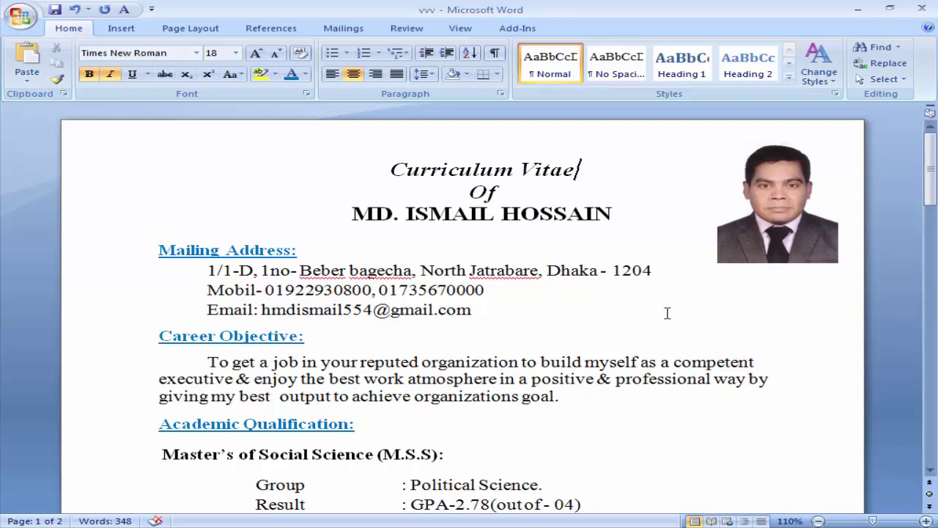
key("ctrl+v")
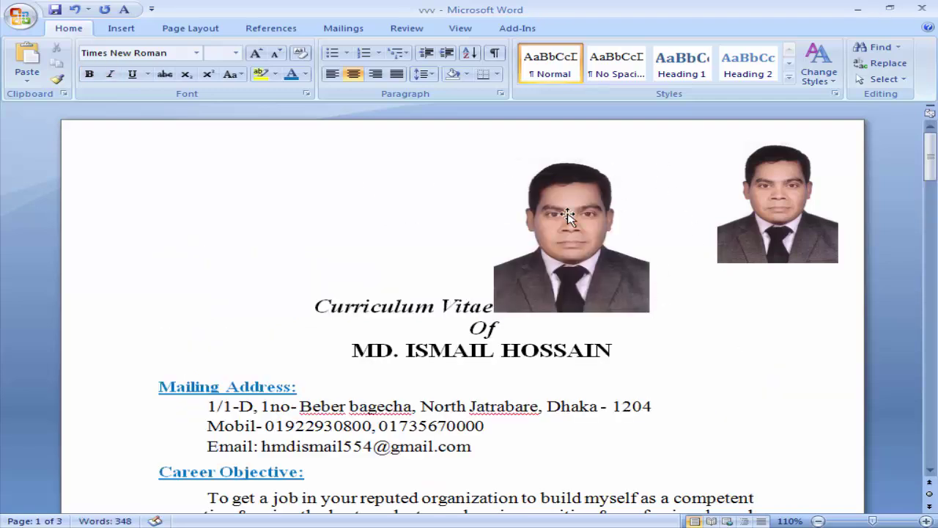
double_click(561, 220)
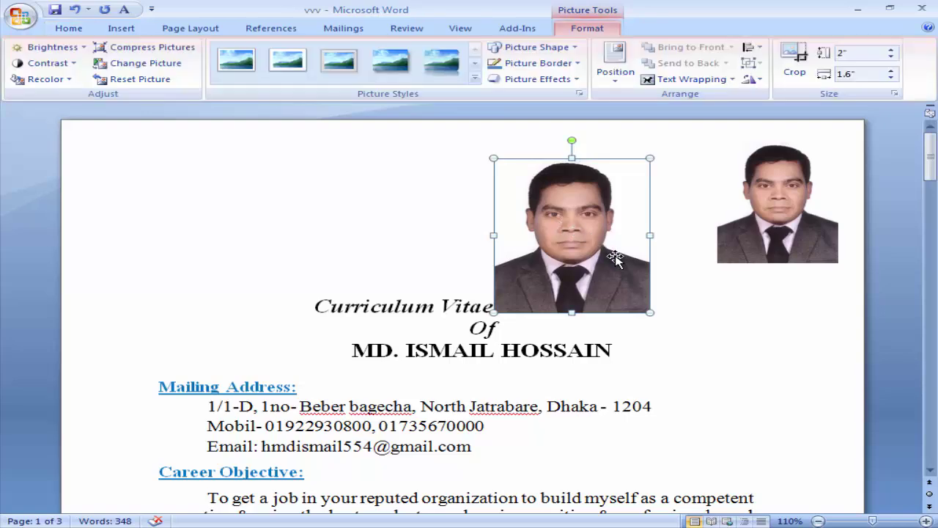
key("Delete")
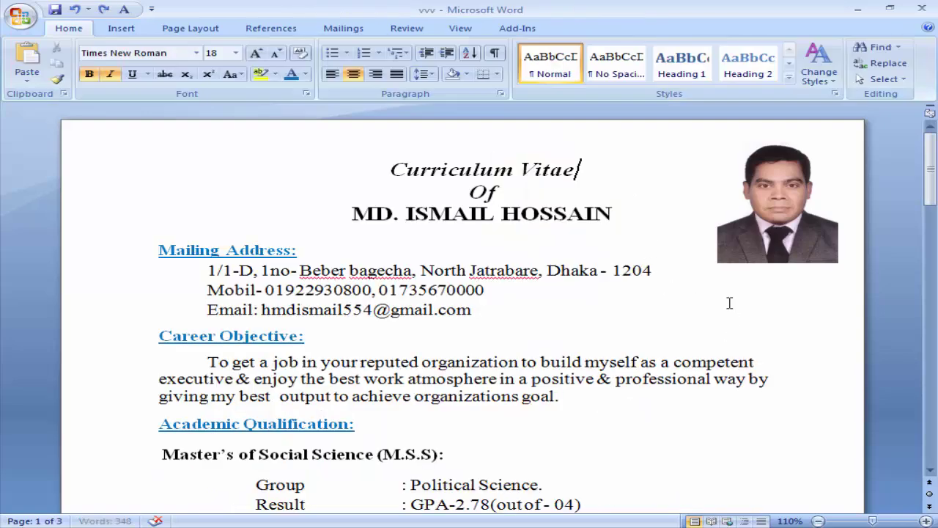
left_click(775, 178)
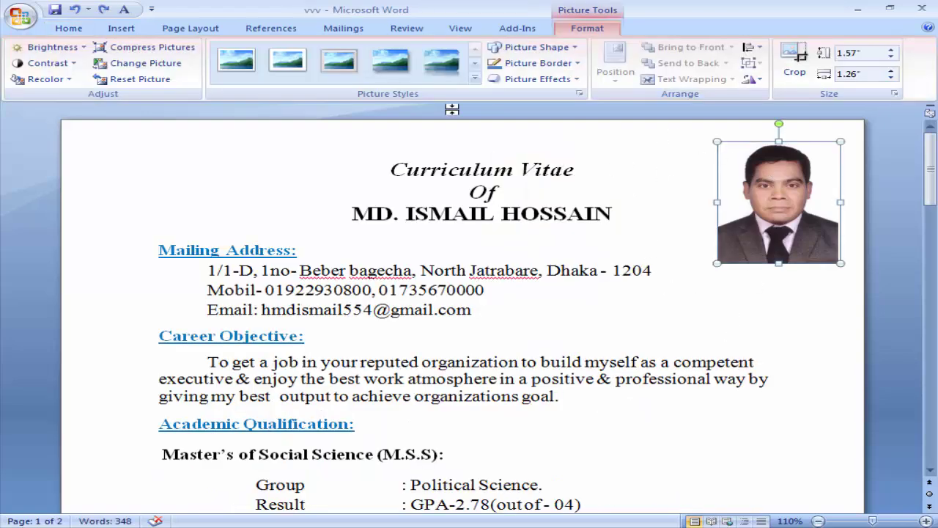
left_click(132, 28)
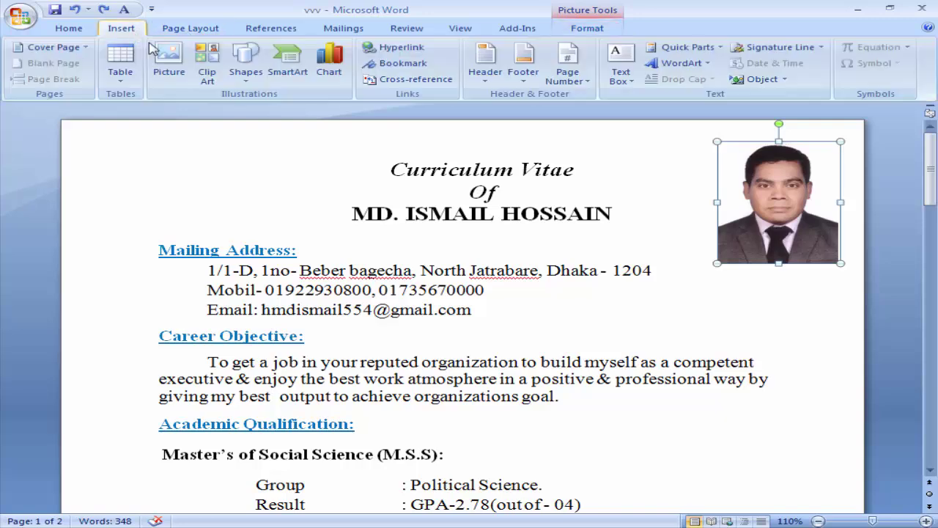
Step: Move to the line above the signature at the foot of the CV
left_click(247, 73)
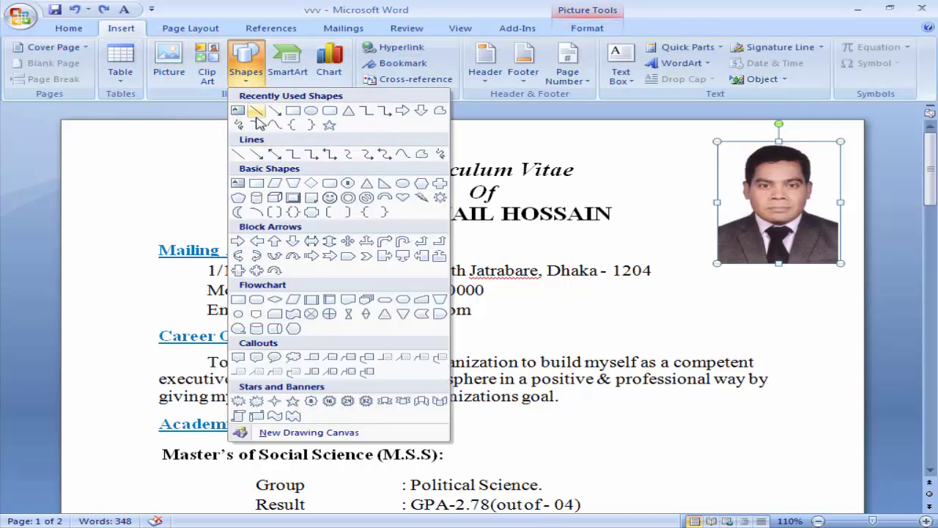
left_click(792, 369)
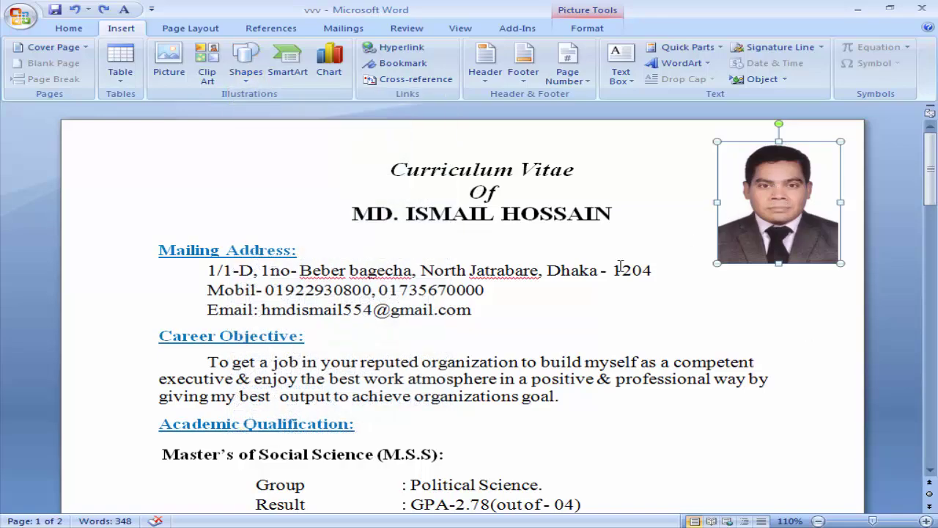
scroll(620, 266, "down", 3)
scroll(622, 264, "down", 6)
scroll(622, 264, "down", 5)
scroll(623, 260, "down", 5)
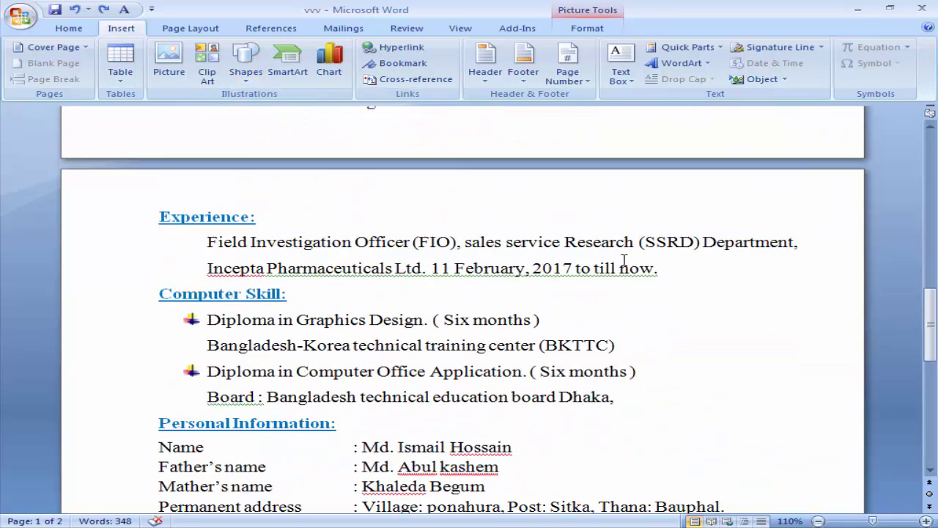
scroll(624, 260, "down", 5)
scroll(624, 260, "down", 5)
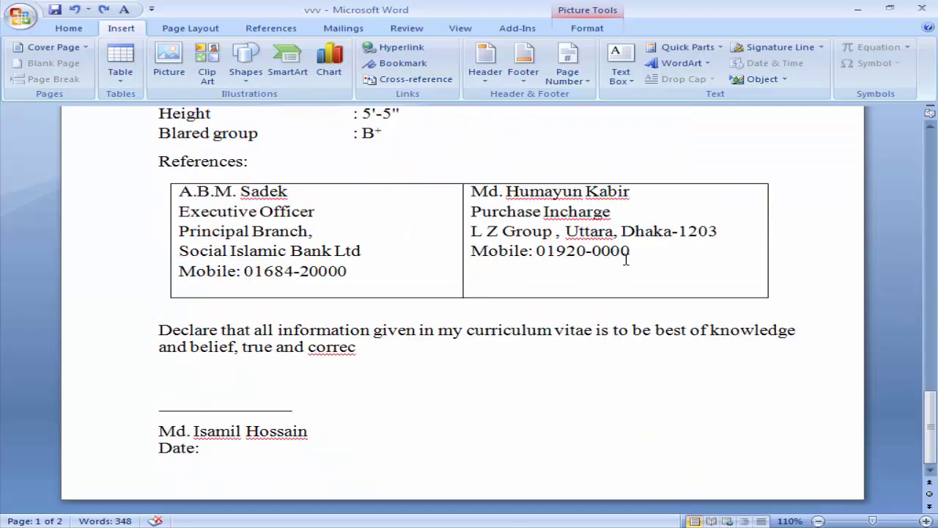
left_click(167, 393)
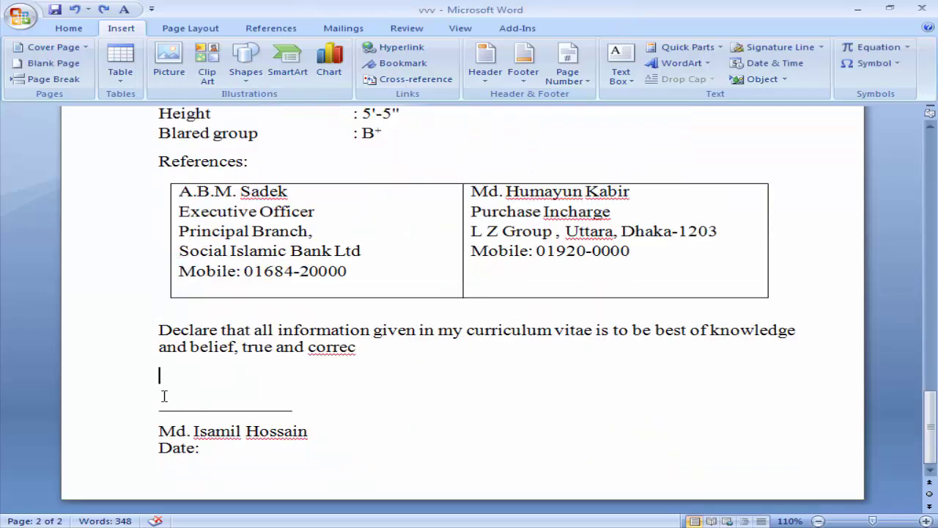
Step: Draw a text box above the signature line and make it slightly taller
left_click(246, 77)
left_click(238, 113)
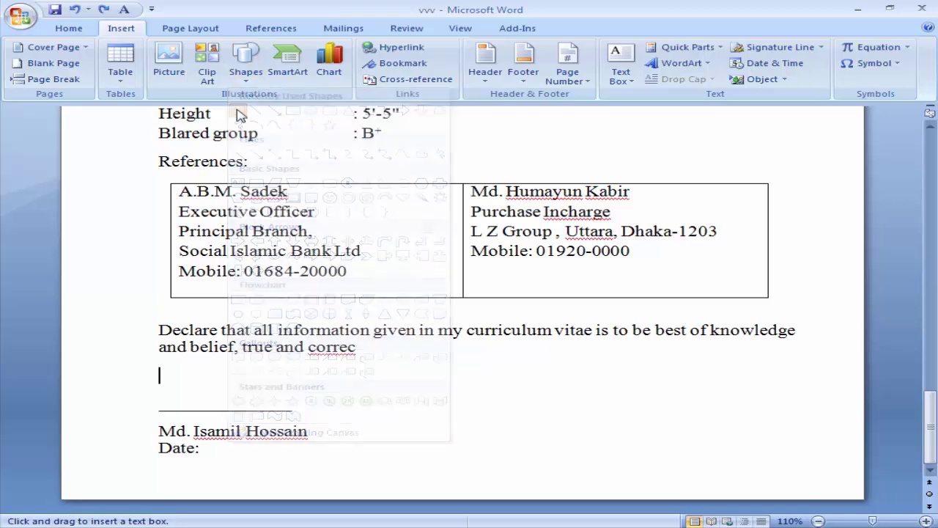
mouse_move(149, 377)
left_mouse_down()
mouse_move(252, 412)
mouse_move(330, 412)
left_mouse_up()
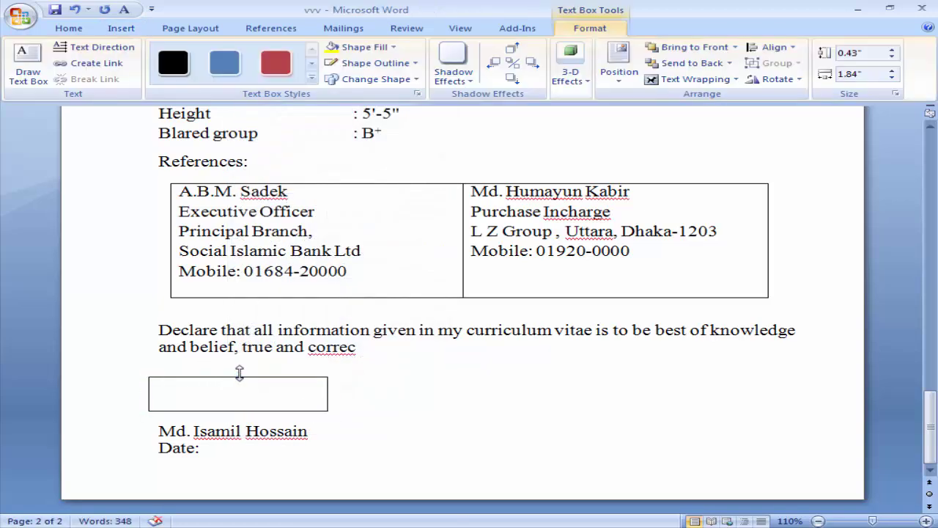
left_click_drag(244, 378, 241, 370)
Step: Select the scanned signature image in the Explorer folder
key("alt+Tab")
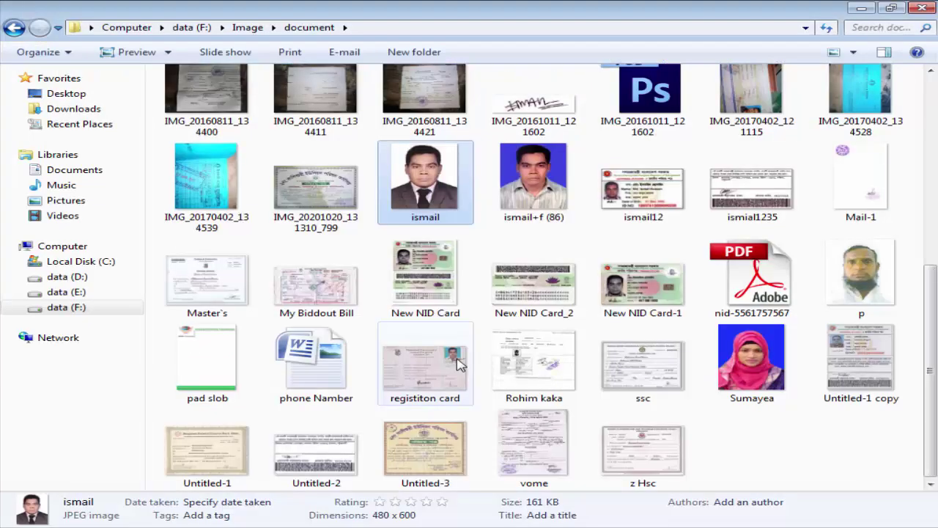
scroll(462, 357, "up", 2)
scroll(503, 357, "up", 2)
scroll(522, 378, "down", 2)
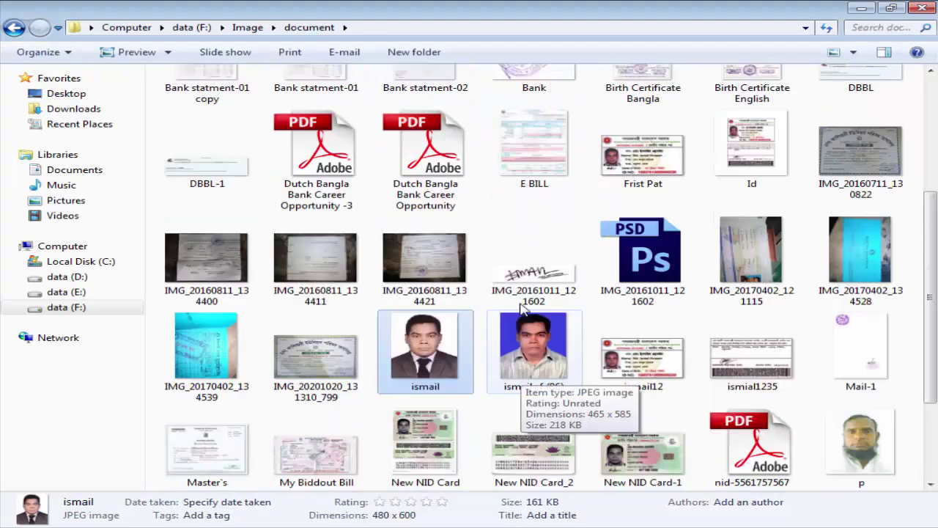
left_click(557, 288)
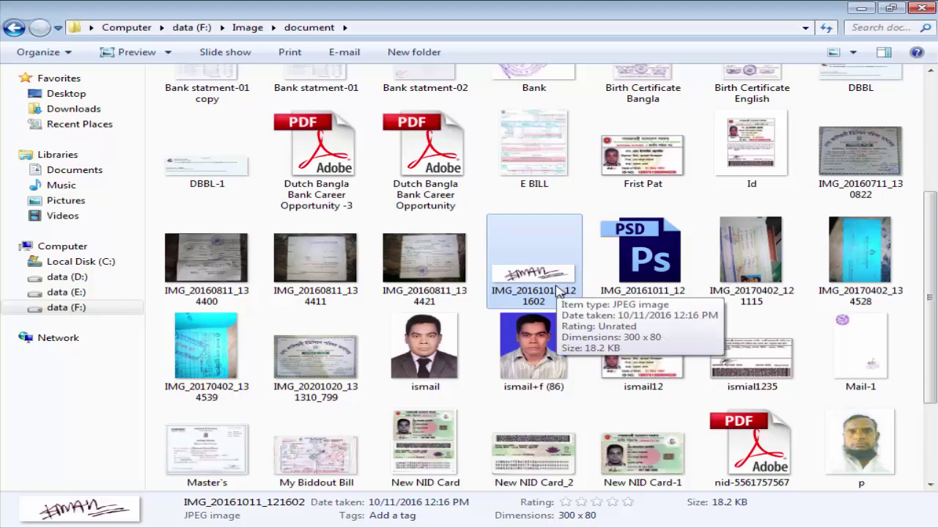
left_click(539, 522)
Step: Paste the scanned signature into the text box and enlarge it
left_click(513, 508)
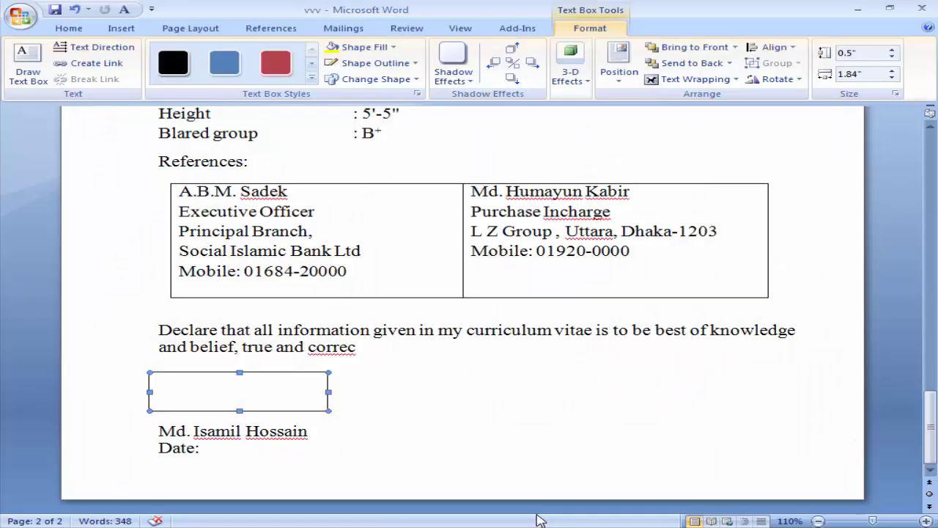
left_click(178, 388)
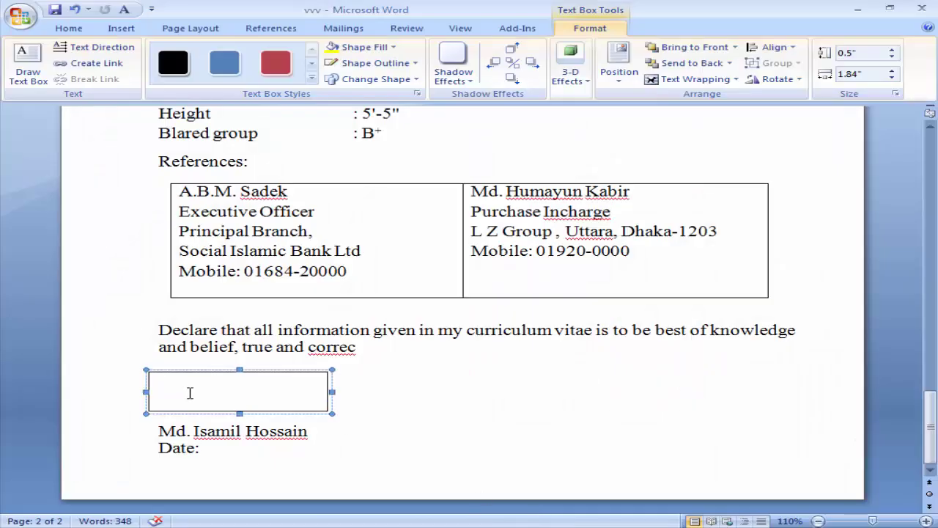
key("ctrl+v")
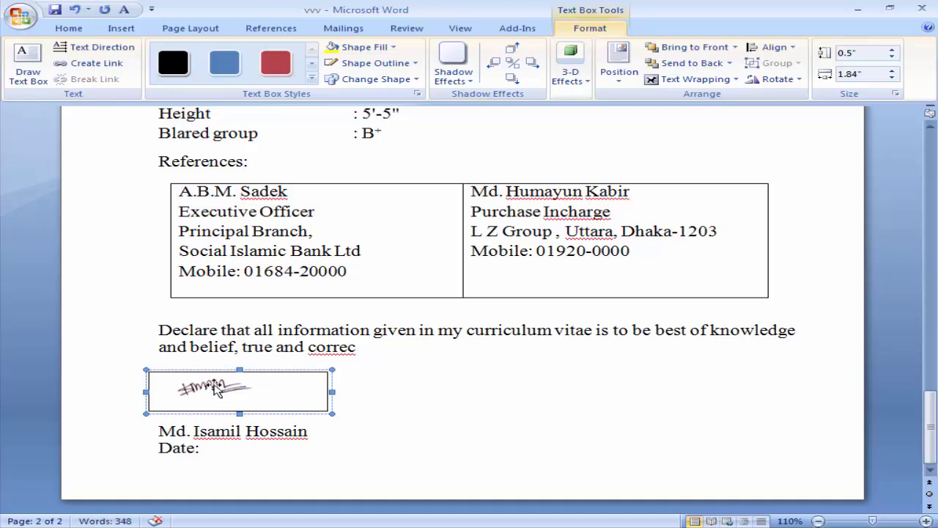
left_click(213, 388)
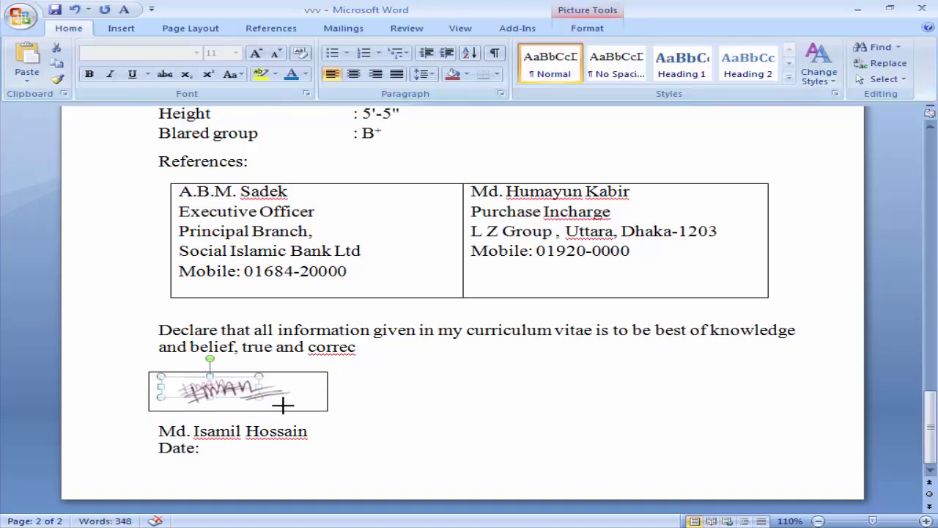
left_click_drag(269, 401, 304, 408)
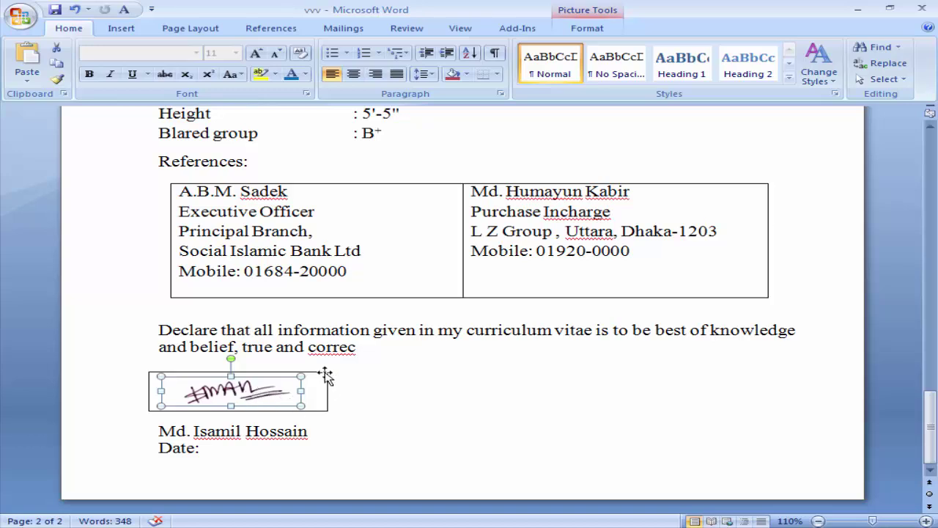
Step: Set the signature box's outline to white to hide its border
left_click(325, 377)
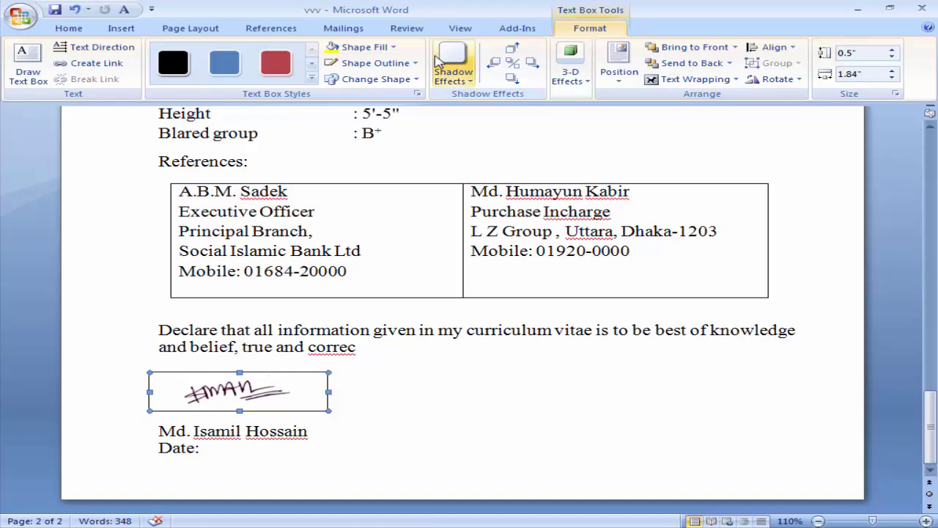
left_click(375, 63)
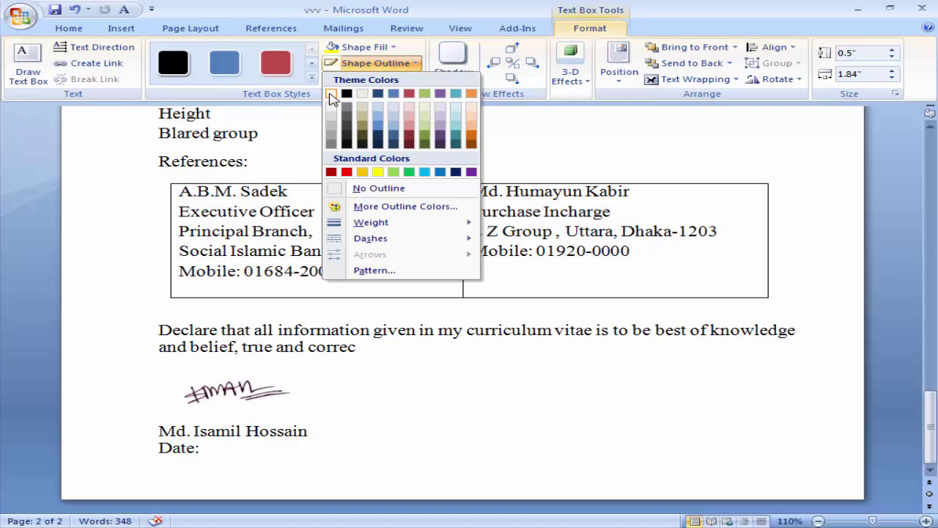
left_click(331, 96)
left_click(390, 382)
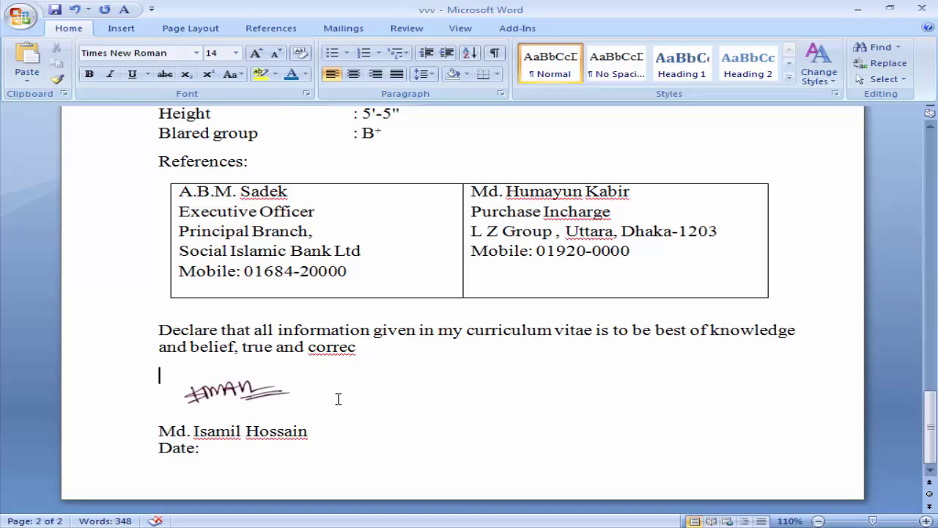
Step: Return to page 1, select the address lines, then place the cursor before the Master's Group line
scroll(483, 394, "up", 6)
scroll(484, 392, "up", 3)
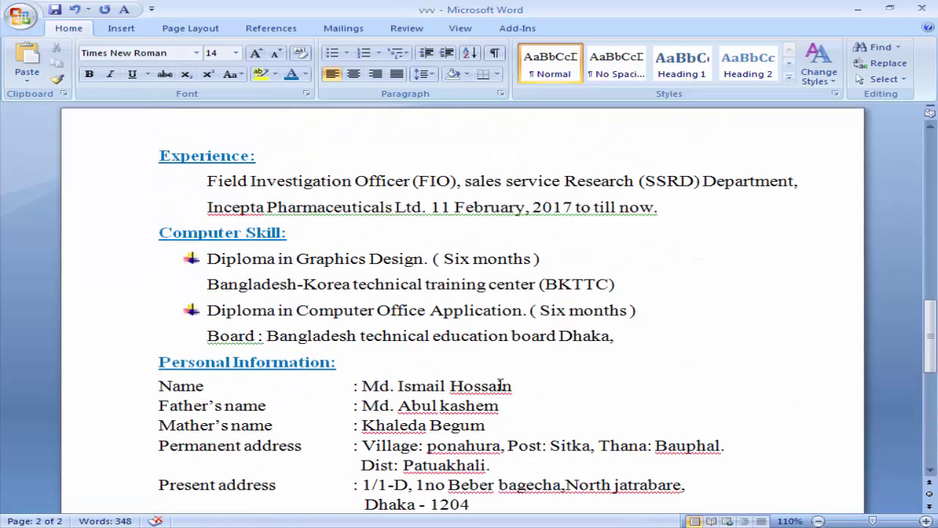
scroll(489, 386, "up", 4)
scroll(496, 382, "up", 7)
scroll(511, 370, "up", 3)
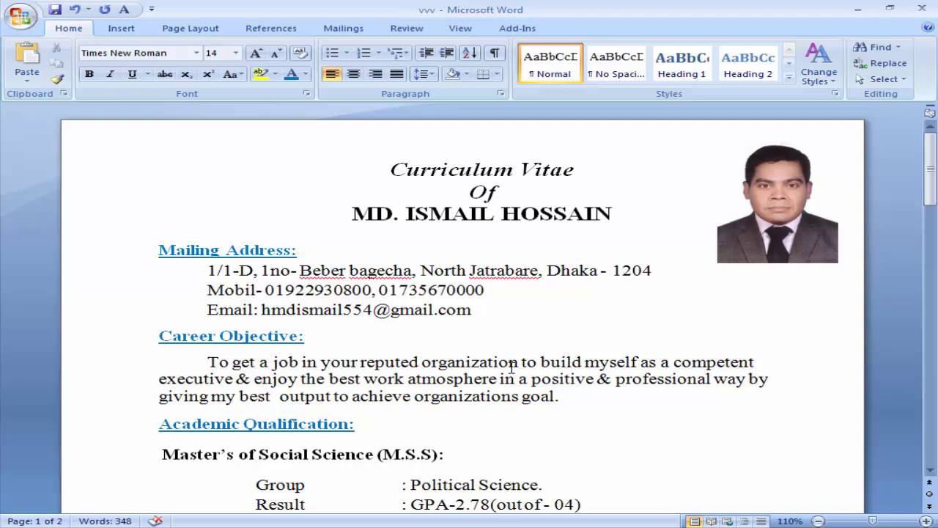
left_click(208, 273)
left_click_drag(209, 273, 218, 310)
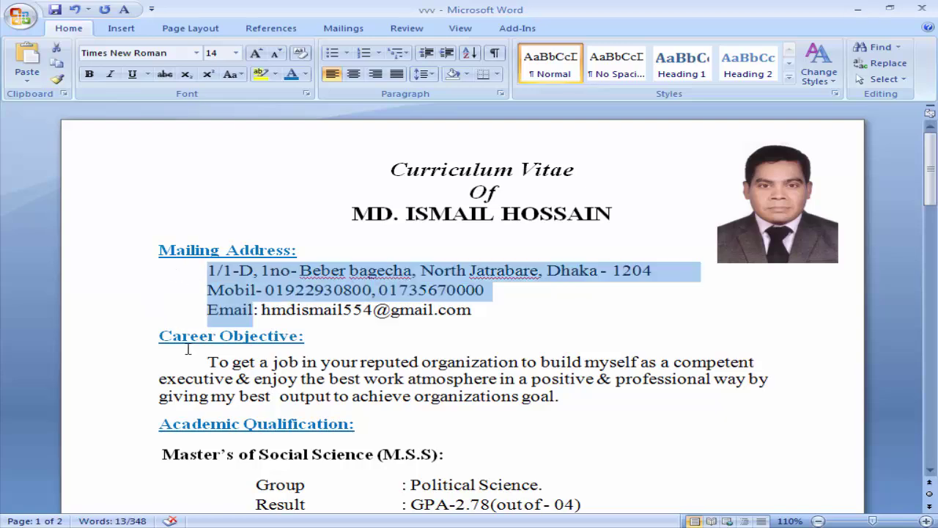
scroll(187, 350, "down", 4)
left_click(210, 205)
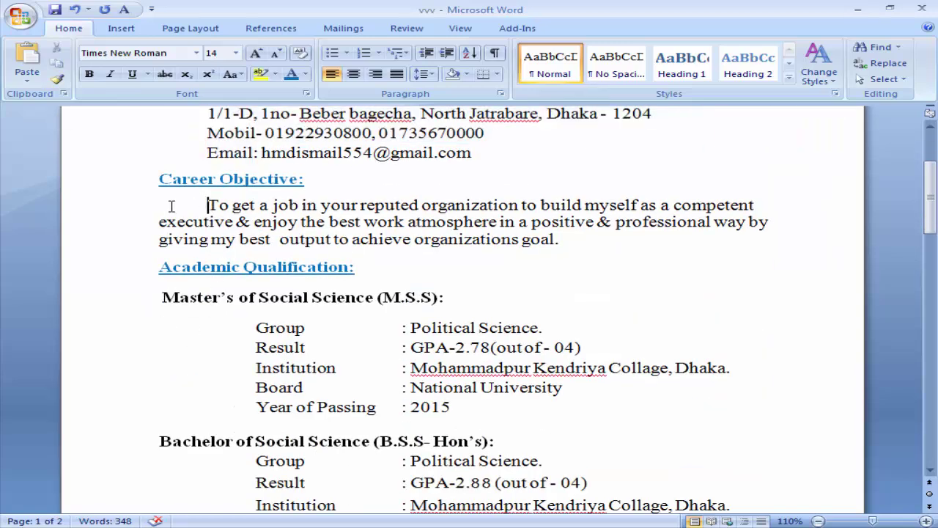
scroll(165, 206, "down", 2)
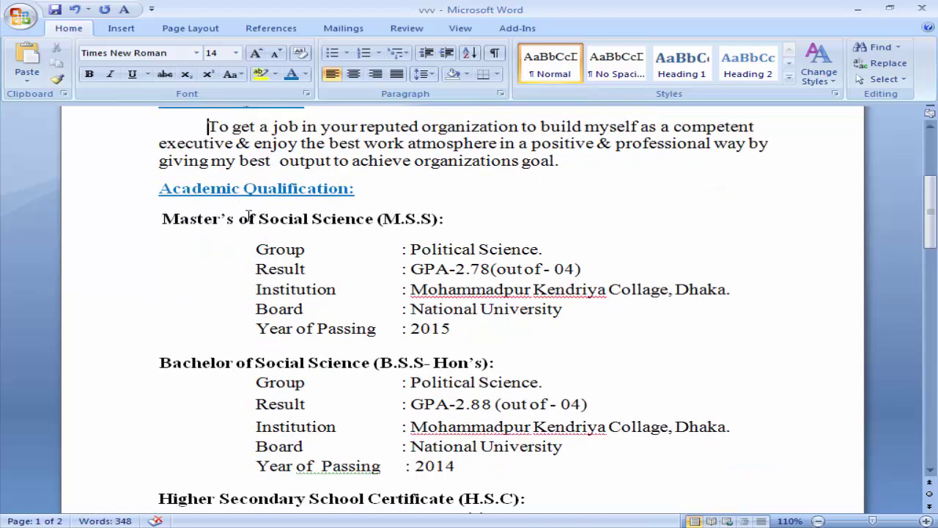
left_click(159, 253)
key("BackSpace")
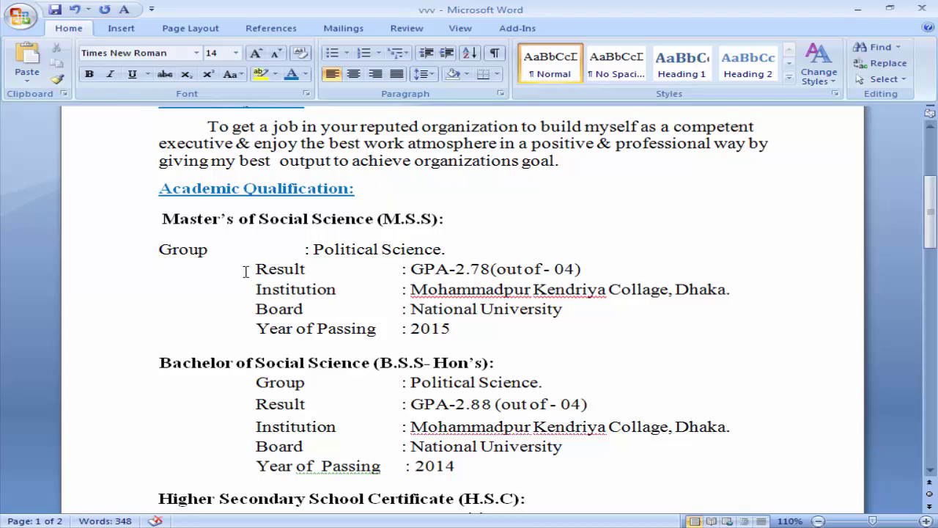
left_click(255, 269)
key("BackSpace")
left_click(253, 293)
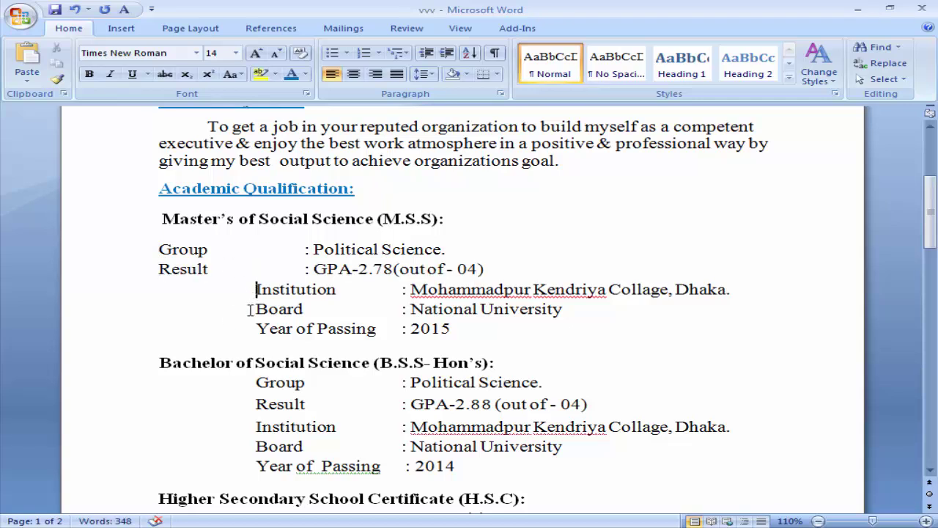
key("BackSpace")
left_click(255, 309)
key("BackSpace")
left_click(255, 328)
key("BackSpace")
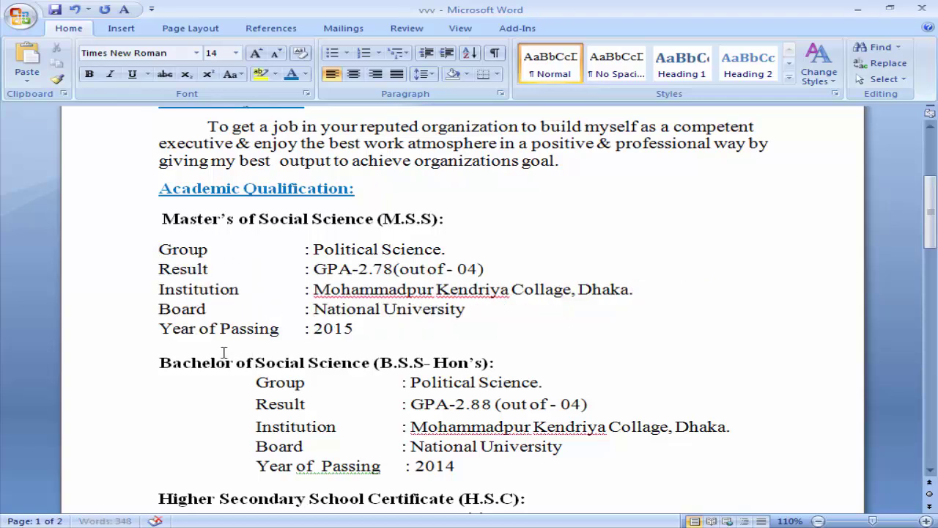
scroll(229, 345, "down", 2)
scroll(229, 367, "up", 2)
scroll(279, 330, "up", 2)
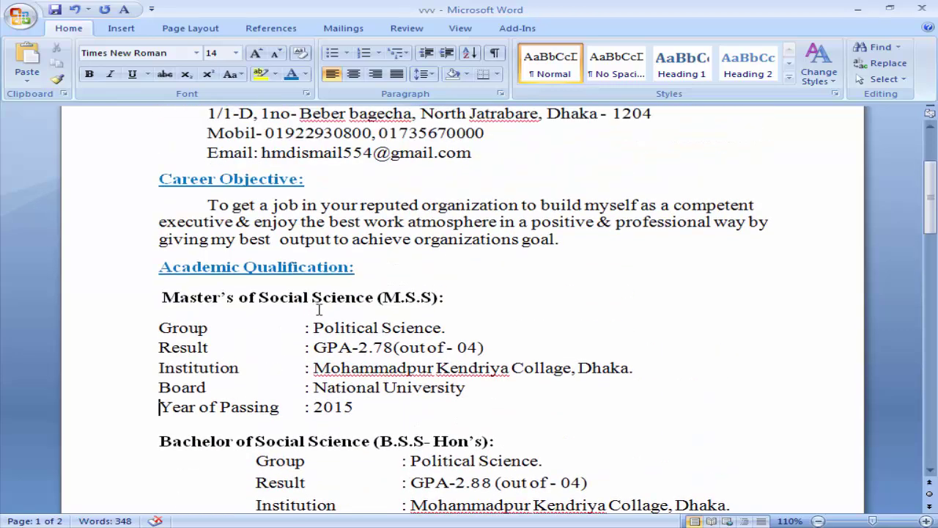
scroll(319, 310, "down", 2)
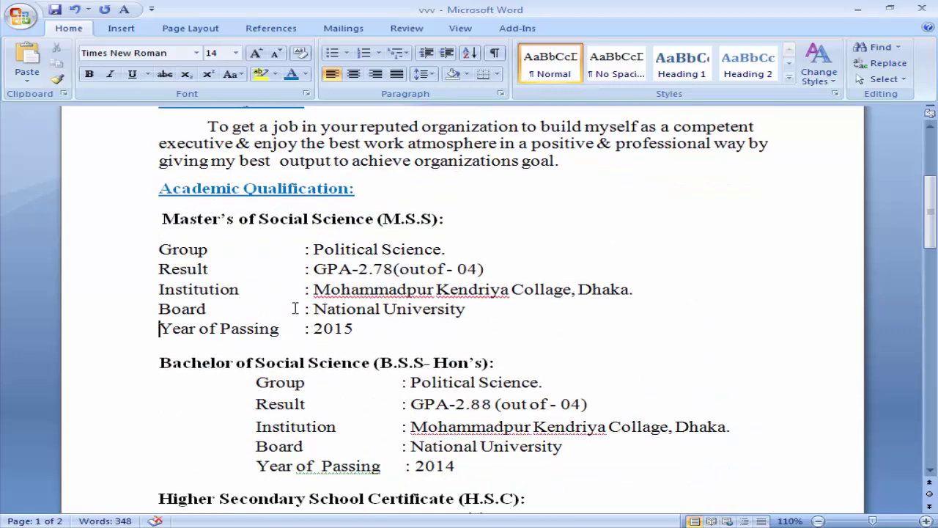
key("ctrl+z")
key("ctrl+z")
key("ctrl+z")
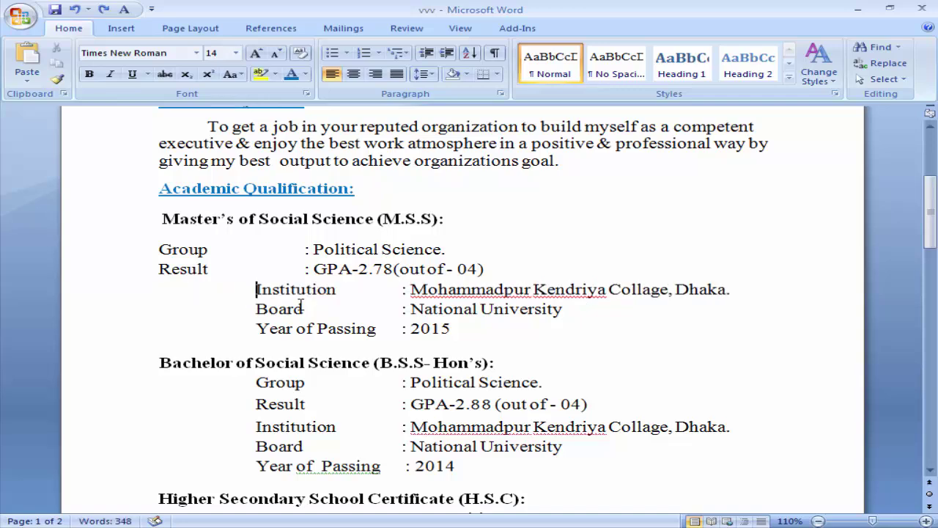
key("ctrl+z")
key("ctrl+z")
scroll(406, 345, "down", 2)
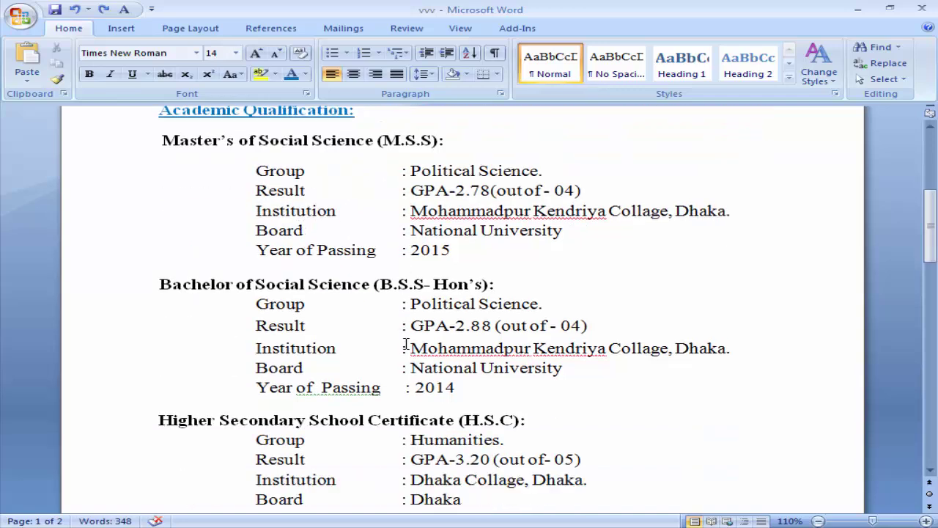
scroll(407, 344, "down", 1)
scroll(406, 344, "down", 4)
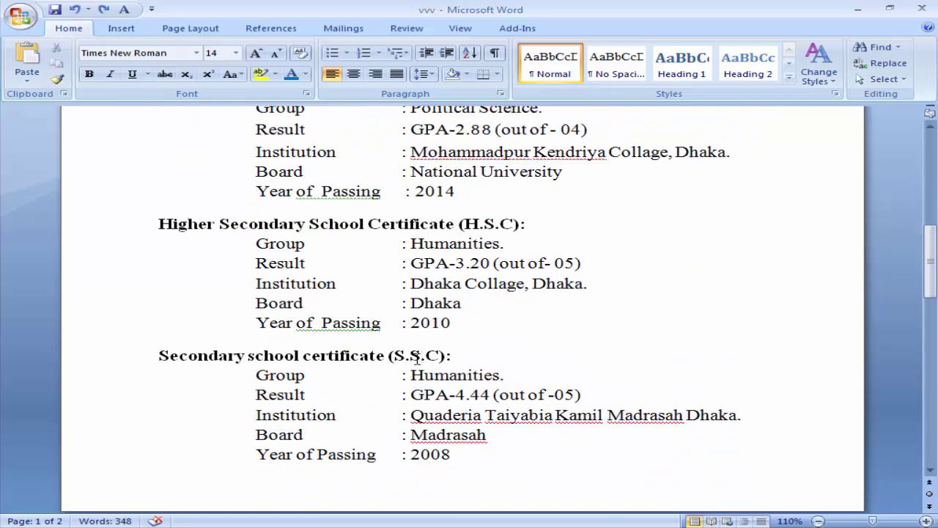
scroll(473, 354, "down", 2)
scroll(483, 354, "down", 1)
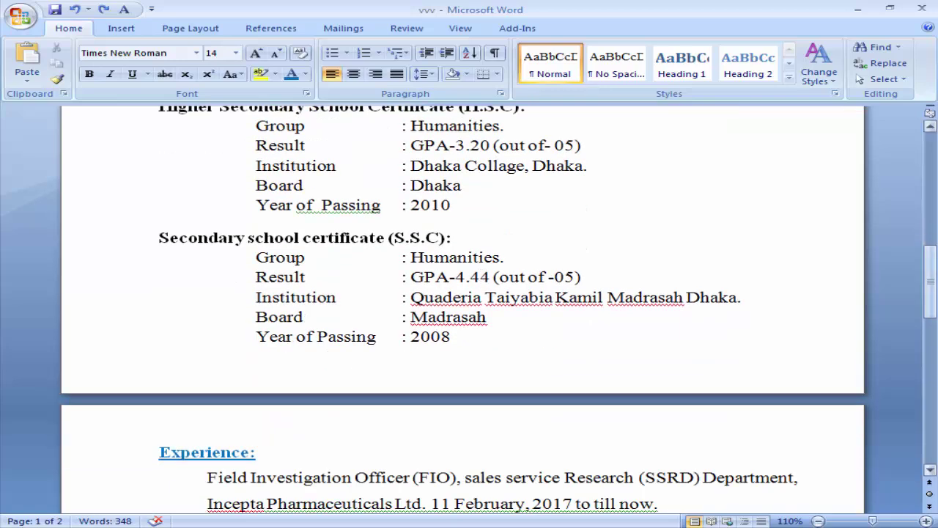
left_click_drag(930, 289, 931, 157)
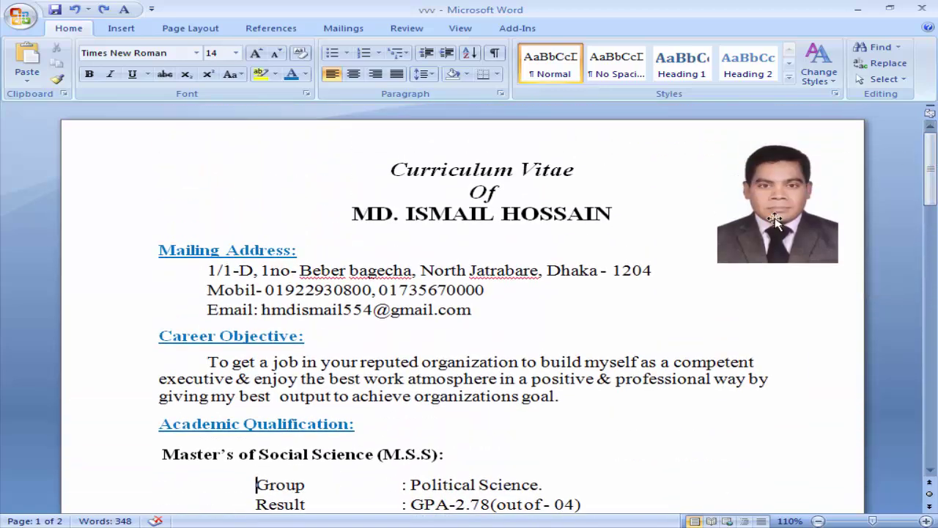